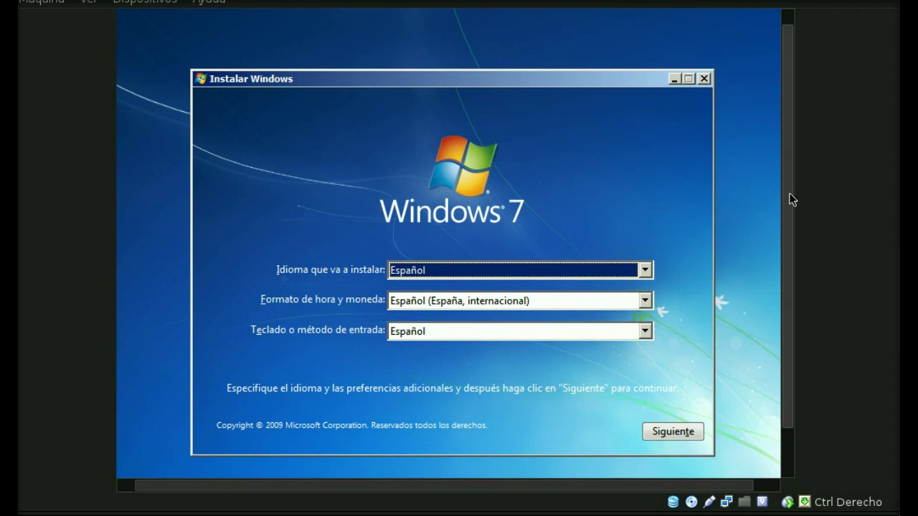
Set the time and currency format to Español (México) and continue past the language preferences.
drag(792, 200, 792, 200)
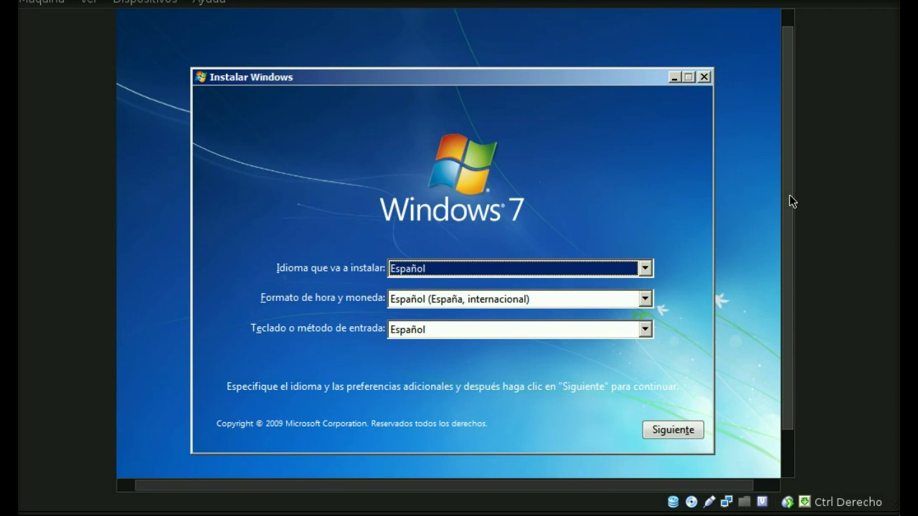
drag(789, 195, 791, 202)
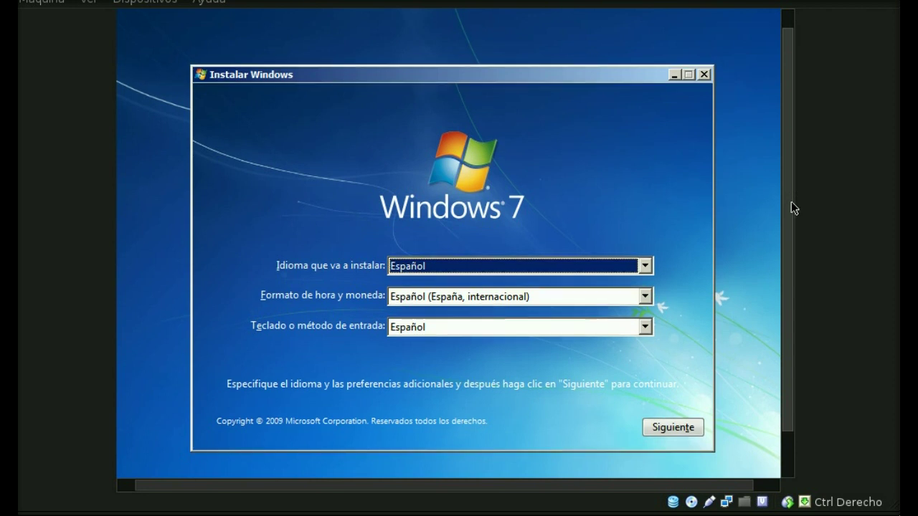
scroll(791, 201, down, 1)
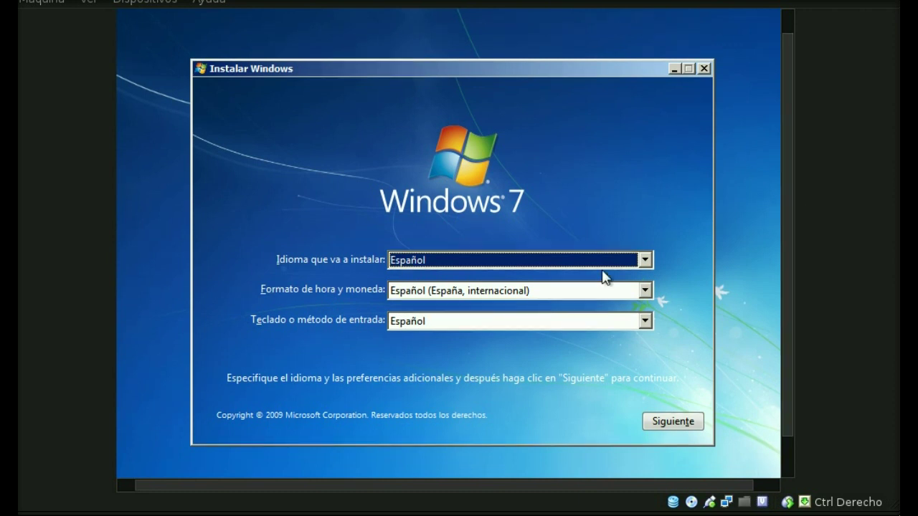
click(432, 292)
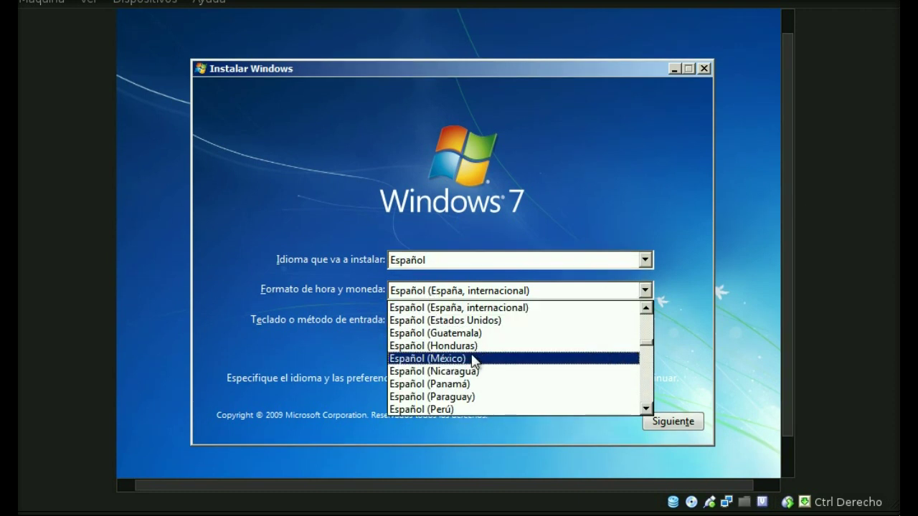
click(423, 358)
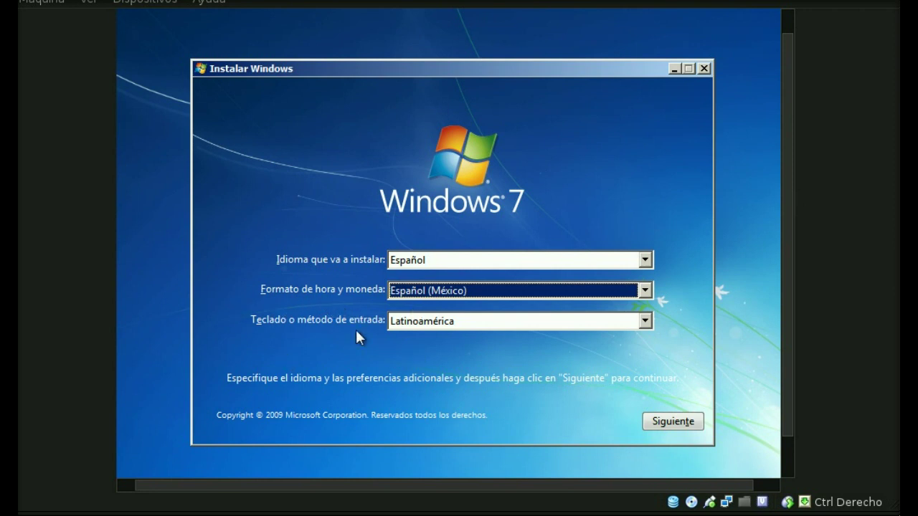
click(687, 421)
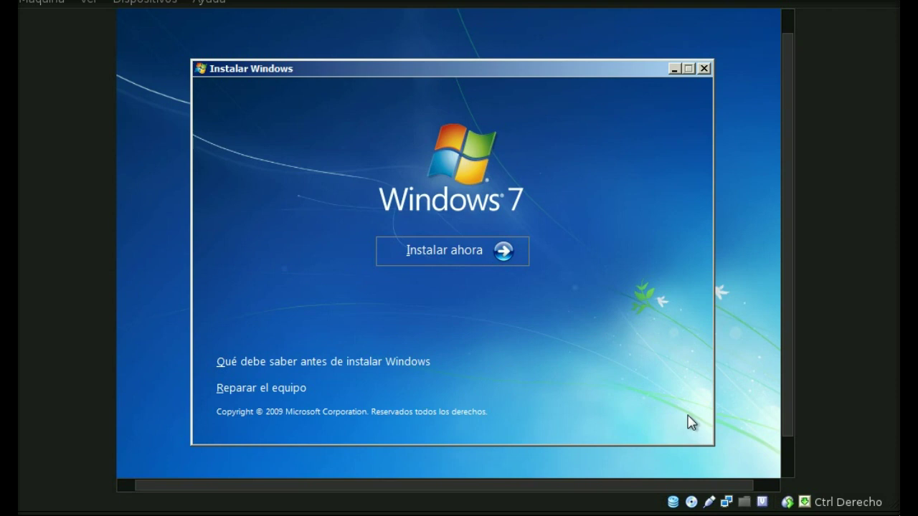
Start the Windows installation and choose the Windows 7 Starter x86 edition.
click(436, 256)
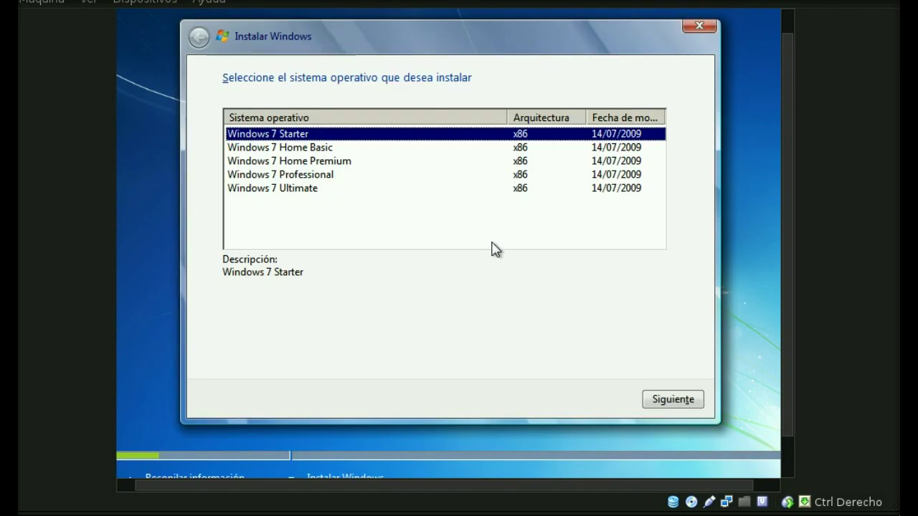
scroll(791, 180, up, 1)
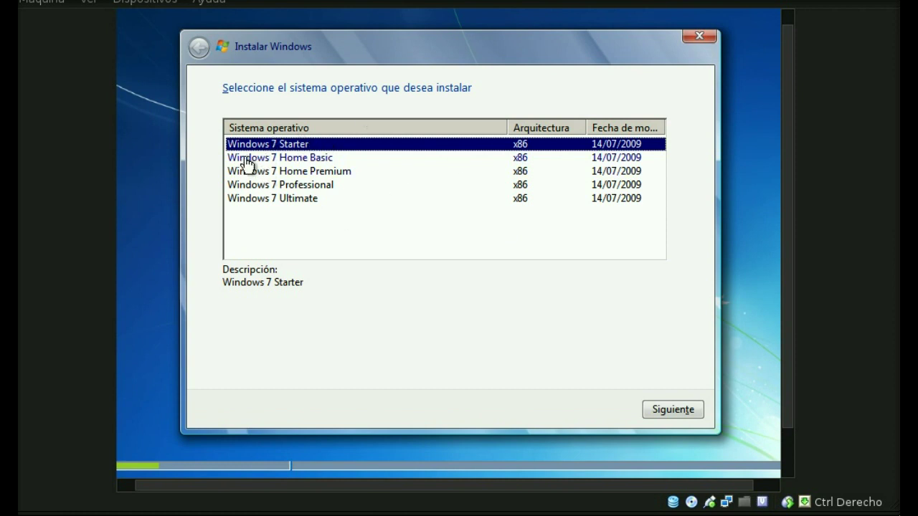
click(674, 410)
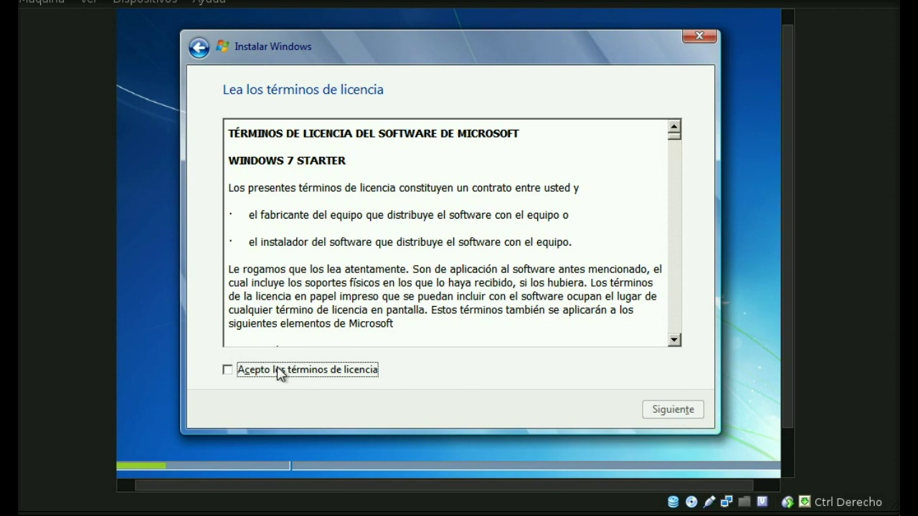
Accept the licence terms and choose the custom (advanced) installation type.
click(279, 370)
click(678, 410)
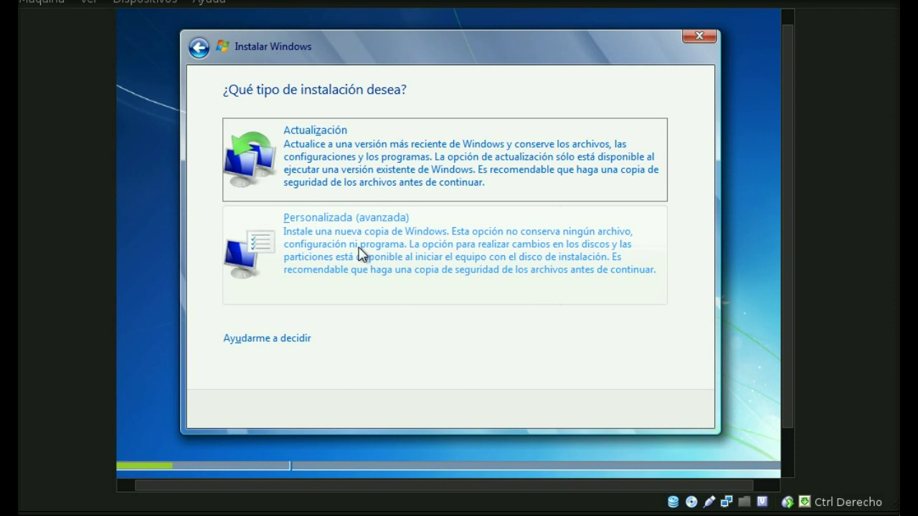
click(307, 245)
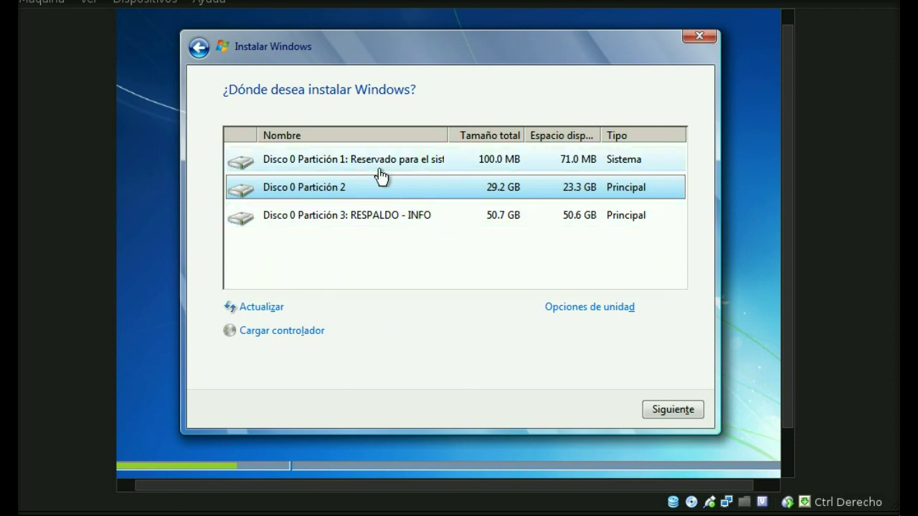
Show the drive options and delete the 100 MB system-reserved partition on disk 0.
click(360, 159)
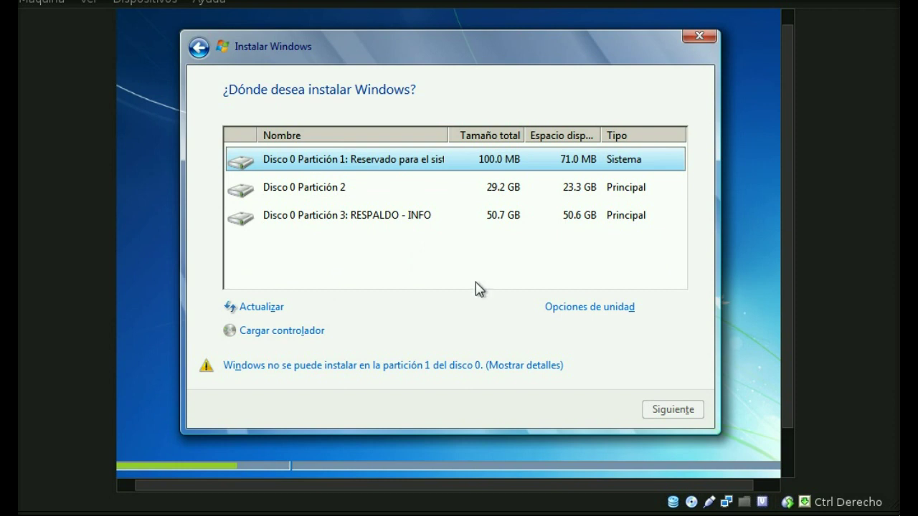
click(574, 310)
click(376, 307)
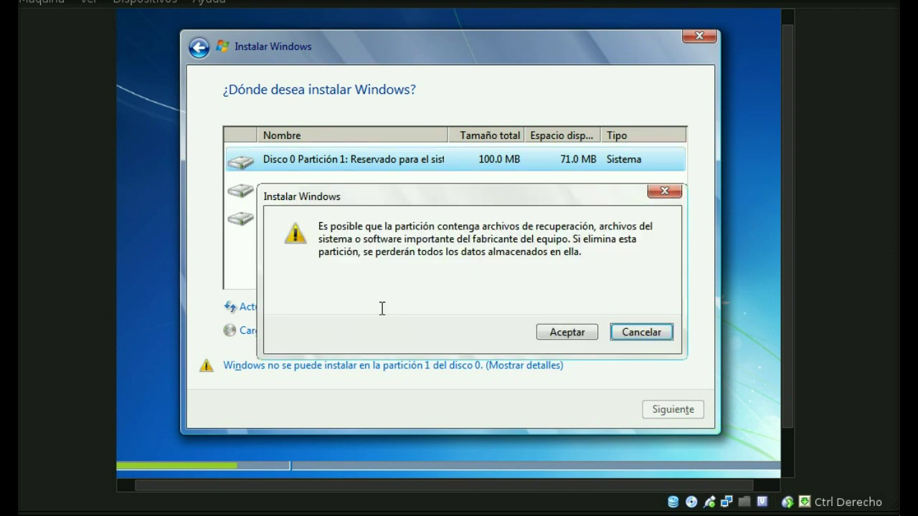
click(570, 331)
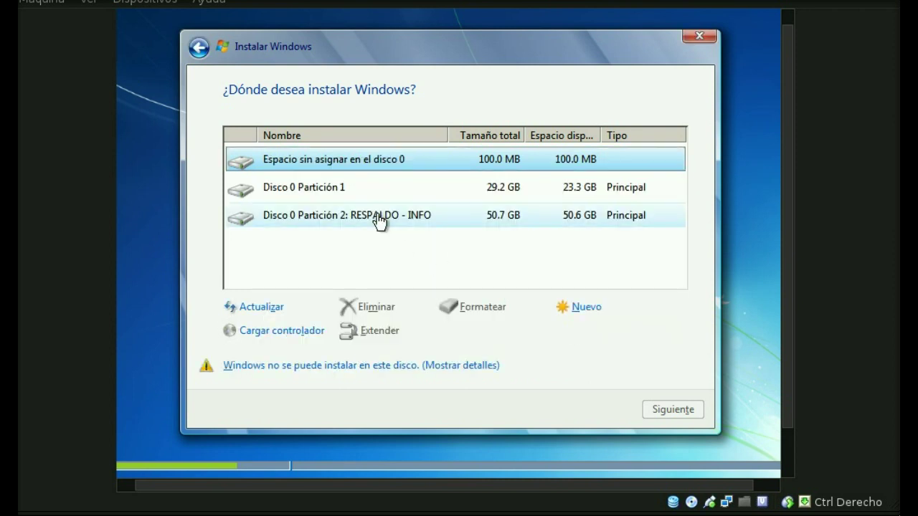
Delete the 29.2 GB primary partition and the RESPALDO - INFO partition on disk 0.
click(327, 195)
click(381, 308)
click(574, 331)
click(370, 196)
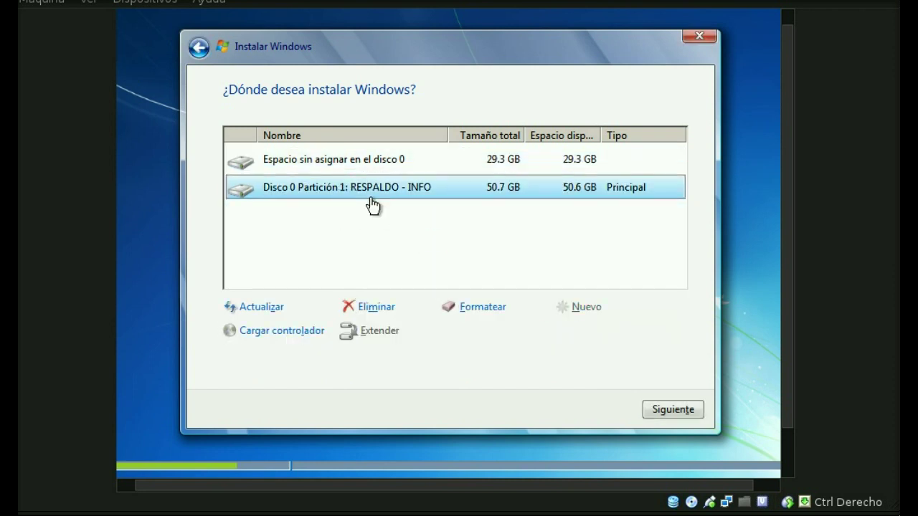
click(393, 309)
click(567, 332)
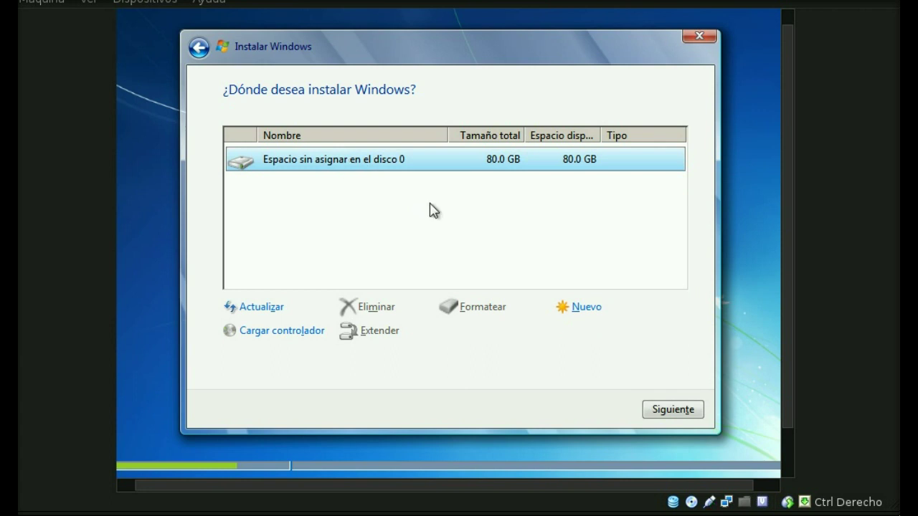
Create a new 10000 MB partition in the unallocated space and accept the additional system partitions.
click(584, 309)
drag(528, 330, 479, 331)
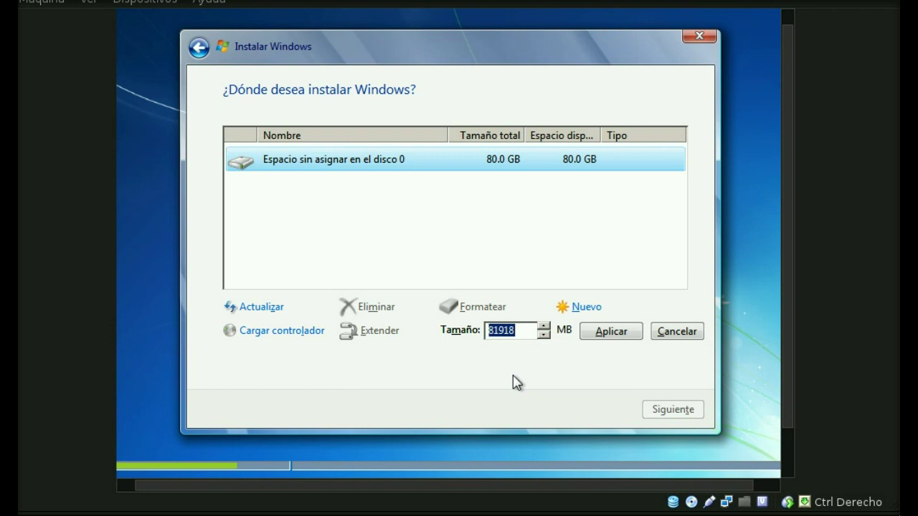
text(10000)
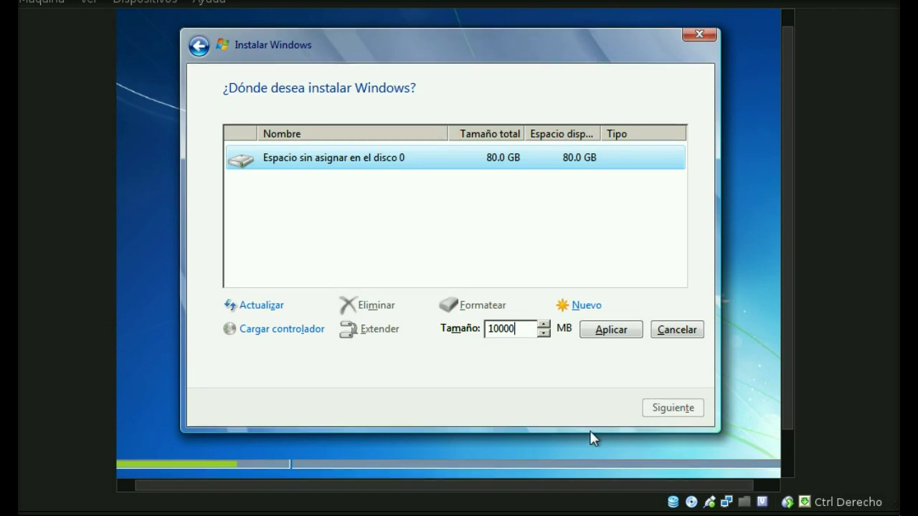
click(624, 337)
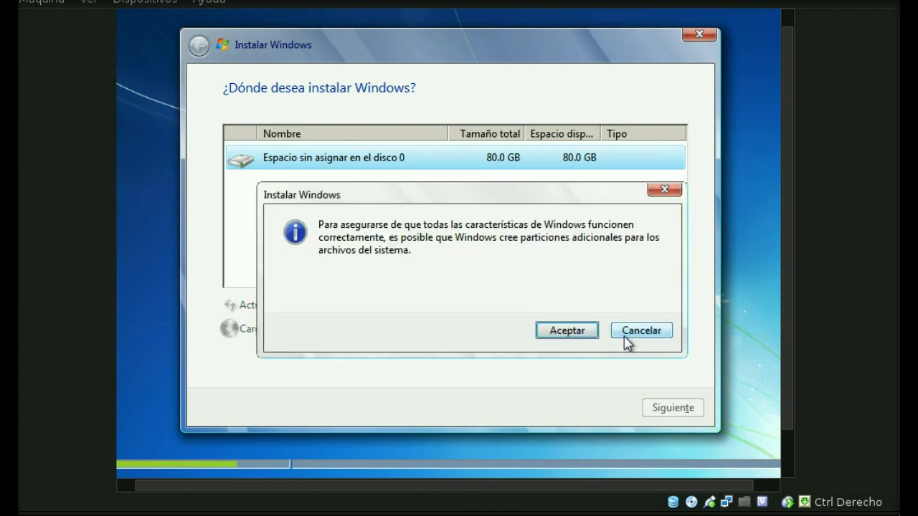
click(572, 329)
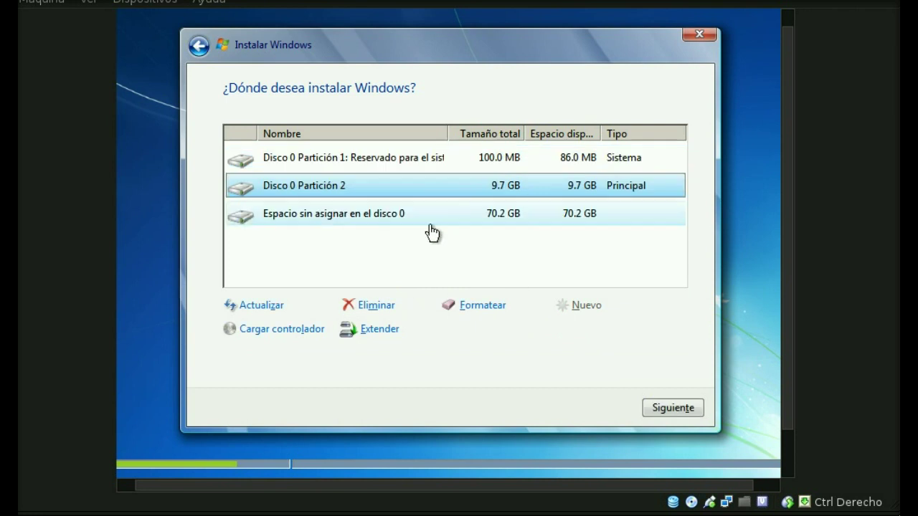
Create a second primary partition of 12000 MB in the remaining unallocated space of disk 0.
click(424, 164)
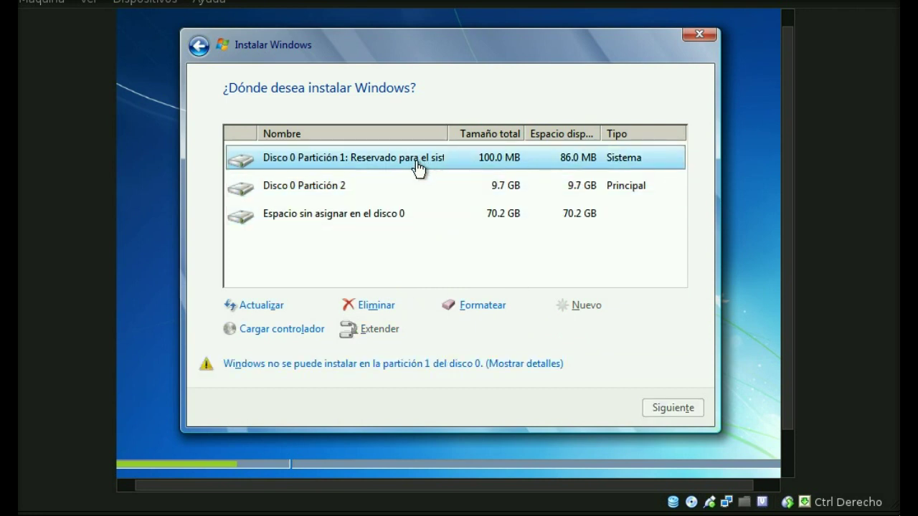
click(369, 194)
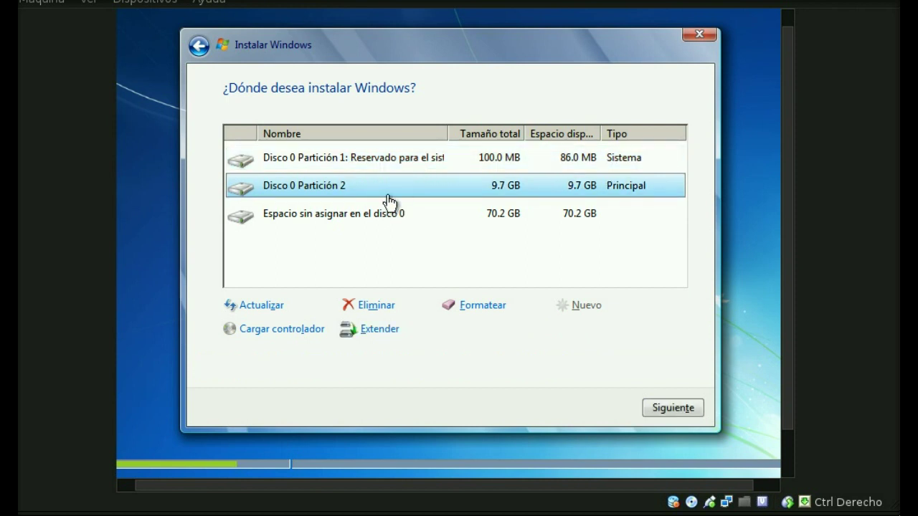
click(348, 221)
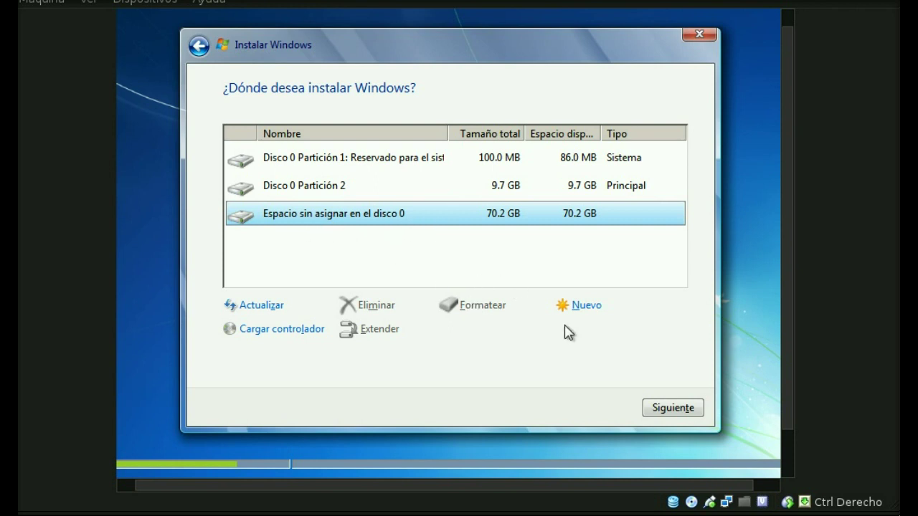
click(585, 306)
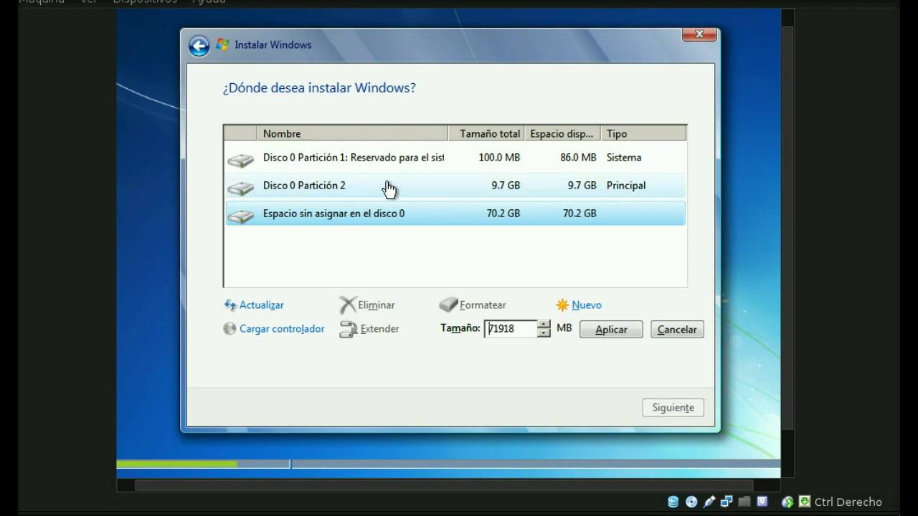
drag(523, 334, 483, 333)
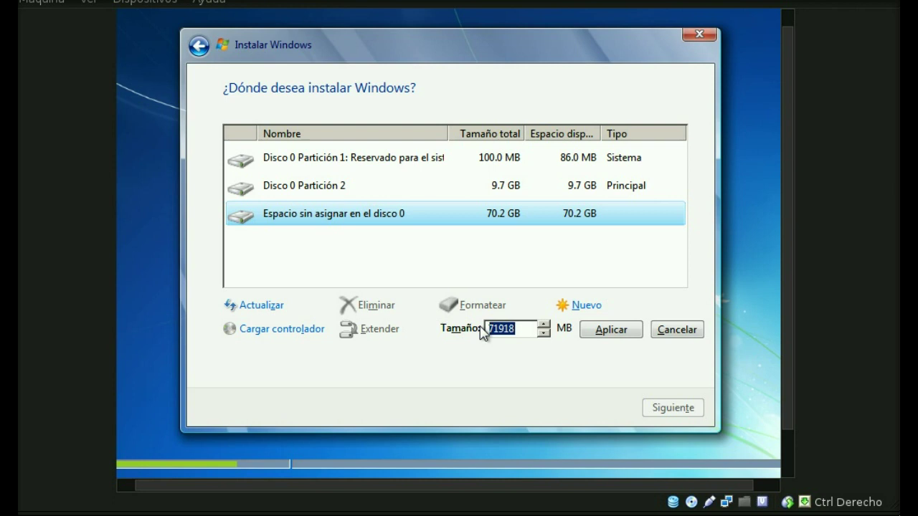
text(120)
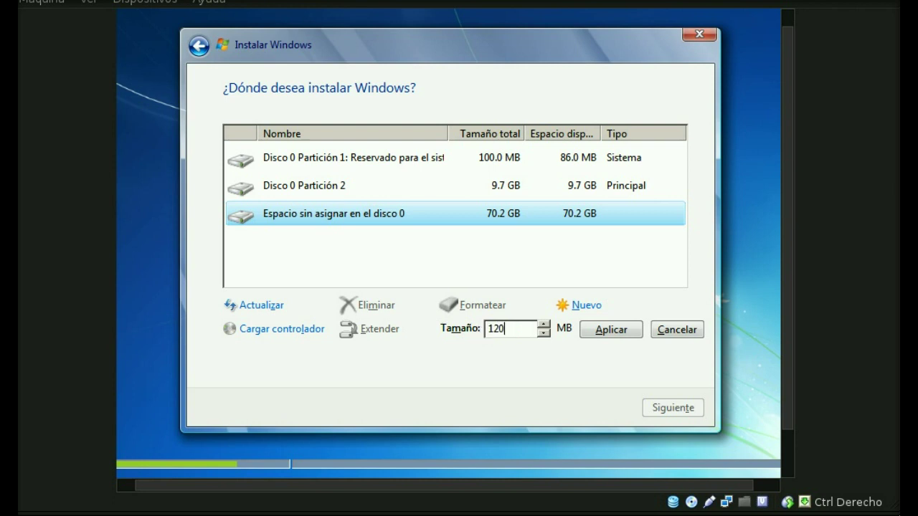
text(00)
click(614, 330)
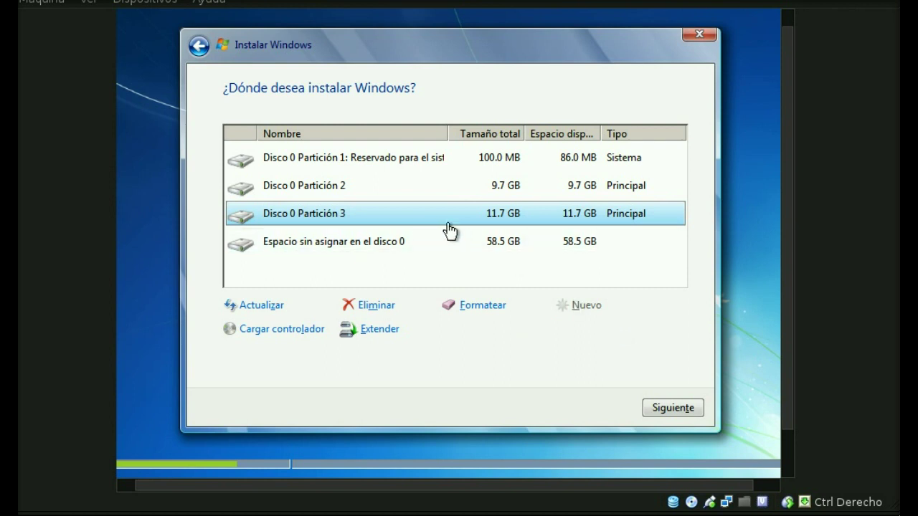
Compare the two primary partitions and the unallocated space as possible locations for Windows.
click(357, 195)
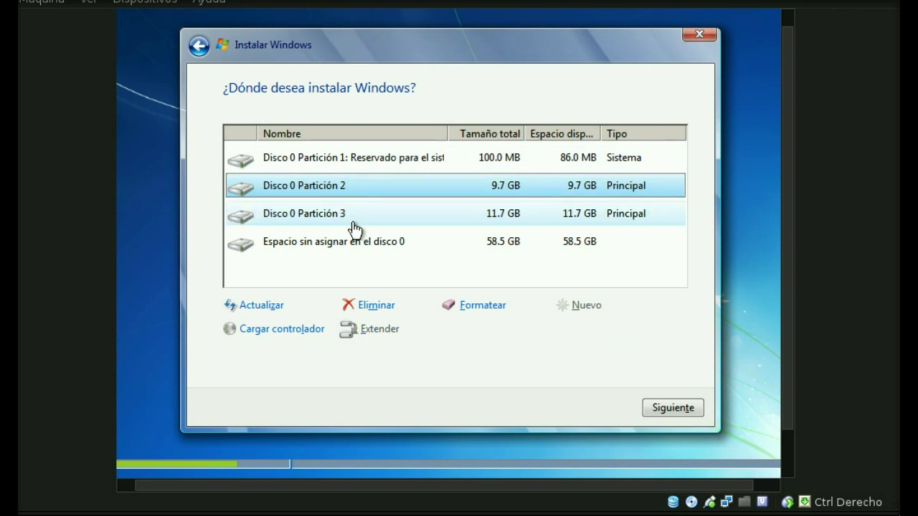
click(342, 220)
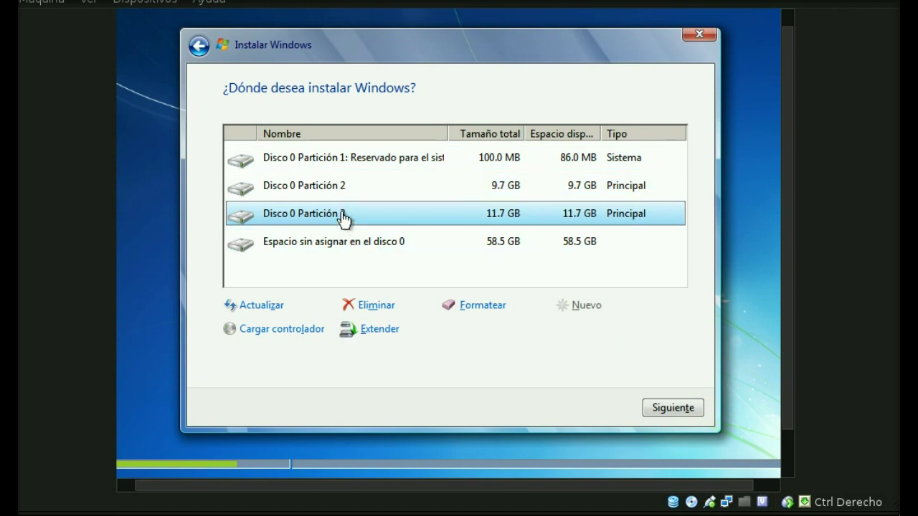
click(343, 194)
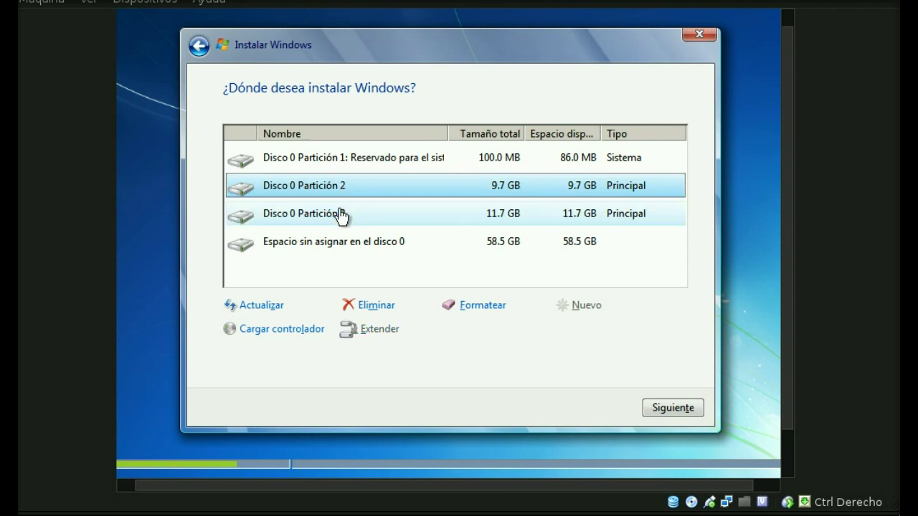
click(336, 219)
click(335, 191)
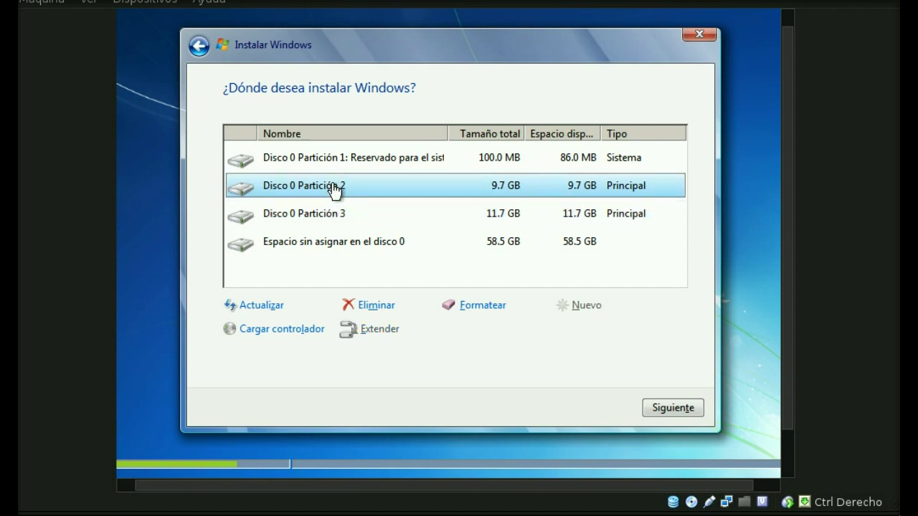
click(321, 217)
click(329, 193)
click(320, 249)
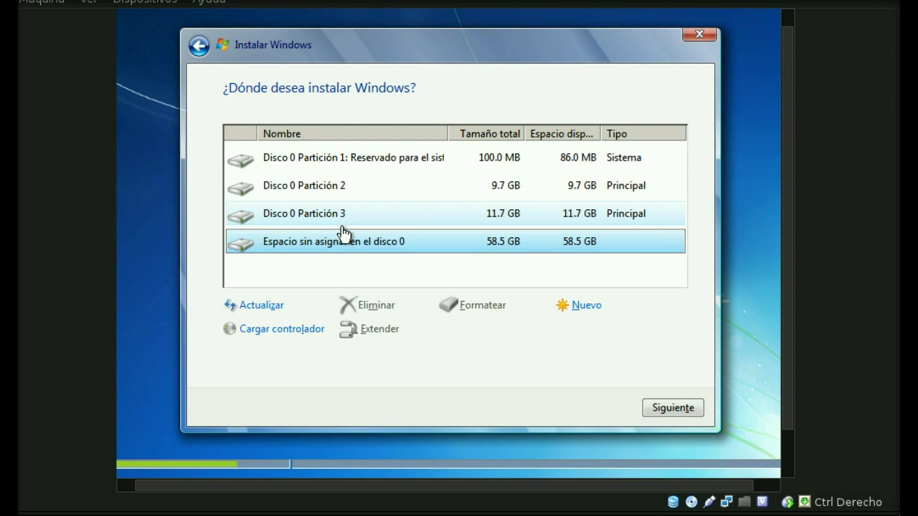
Select Disco 0 Partición 2 as the partition on which to install Windows.
click(321, 194)
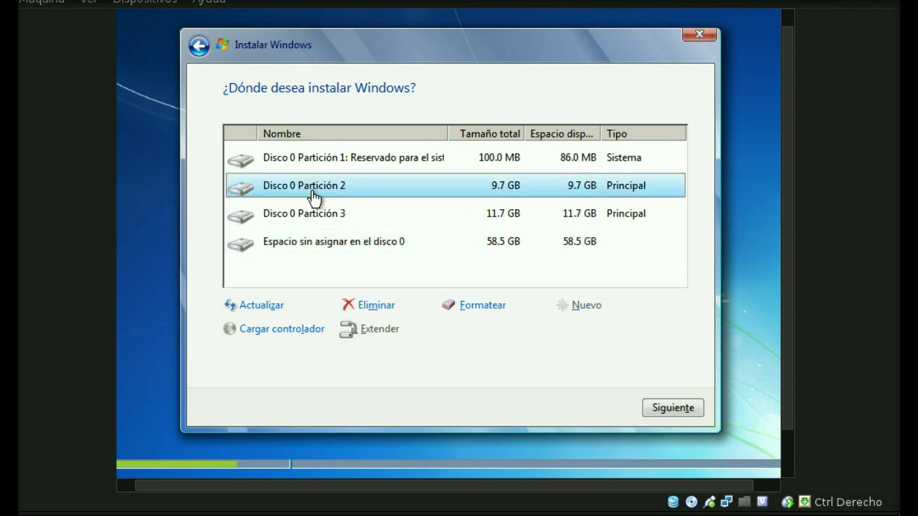
click(298, 226)
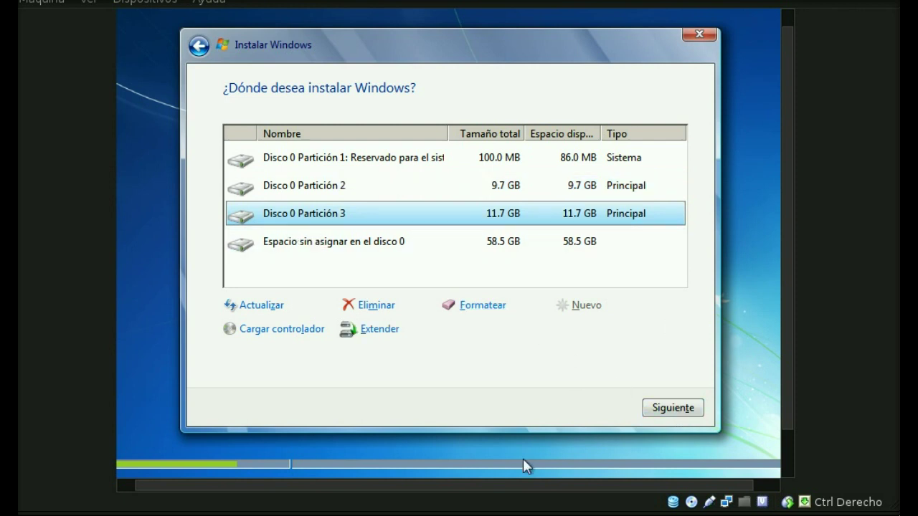
click(343, 199)
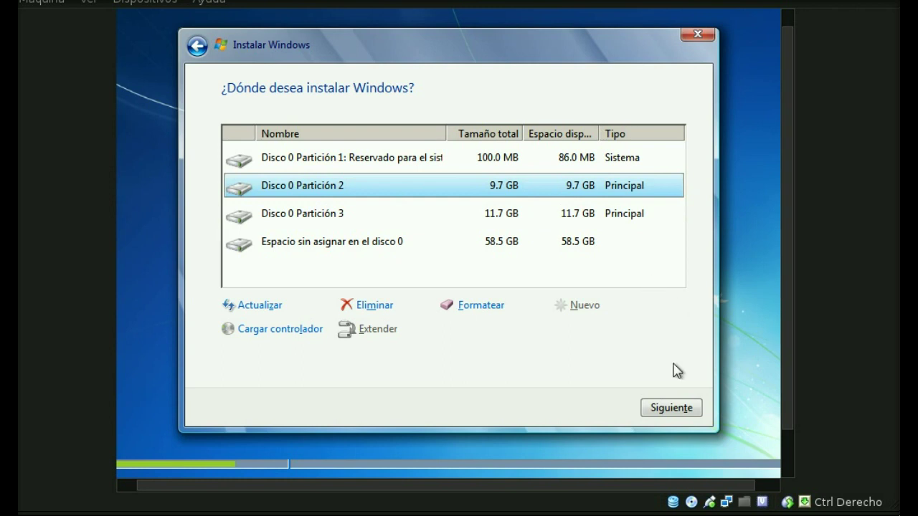
Start installing Windows on the selected partition, repositioning and enlarging the virtual machine window to follow the installation's progress.
click(668, 411)
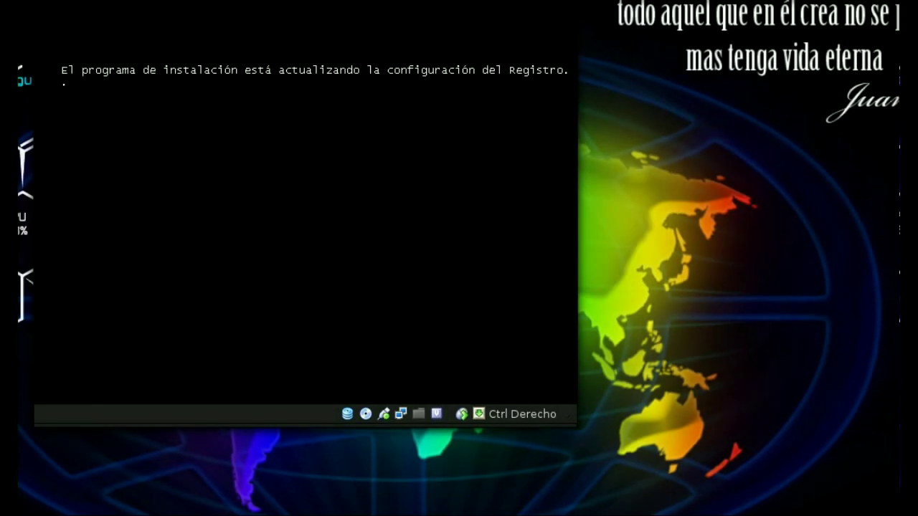
drag(473, 2, 565, 20)
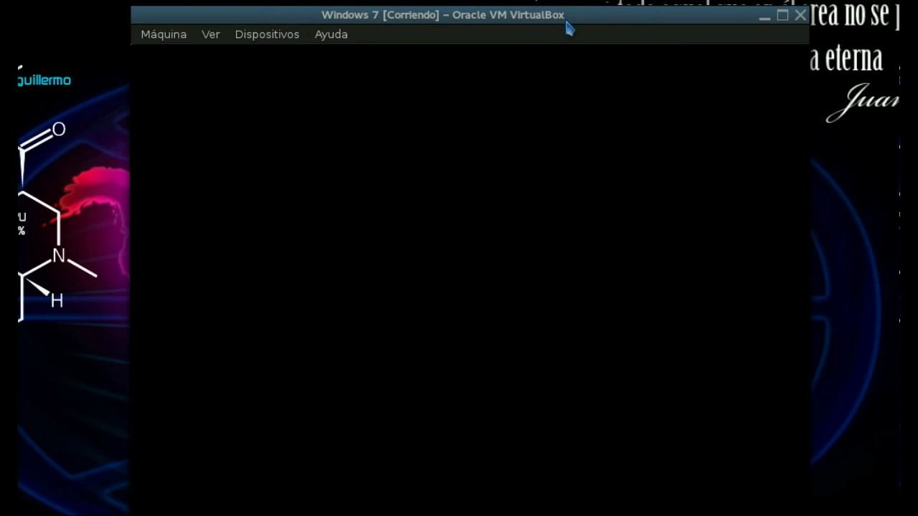
drag(566, 25, 488, 7)
drag(730, 515, 888, 506)
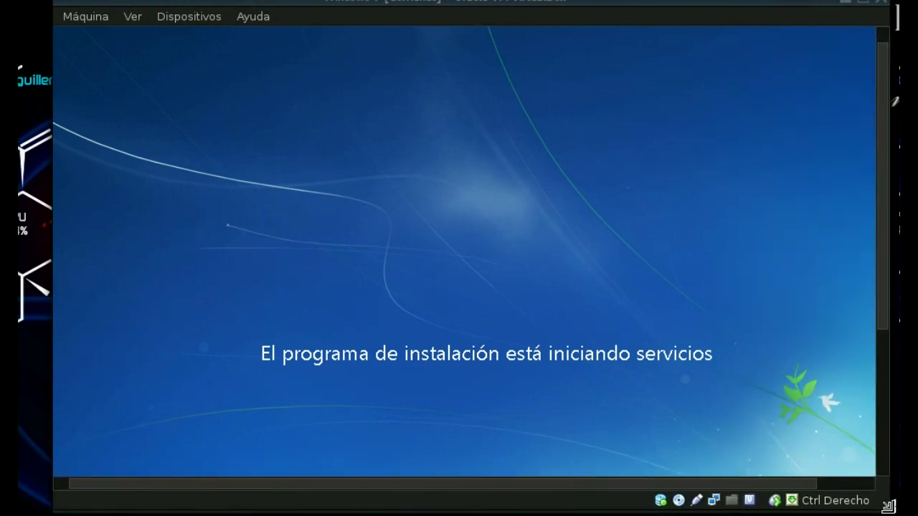
drag(887, 297, 889, 381)
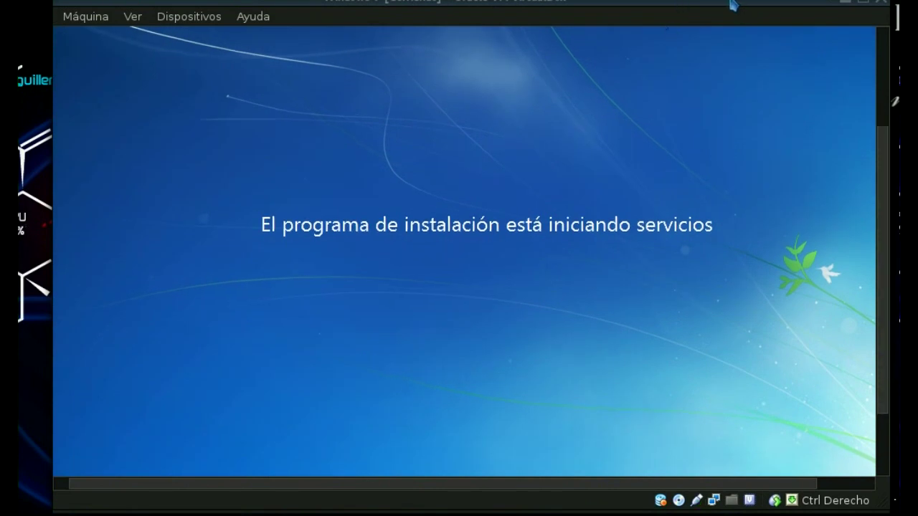
drag(749, 3, 716, 3)
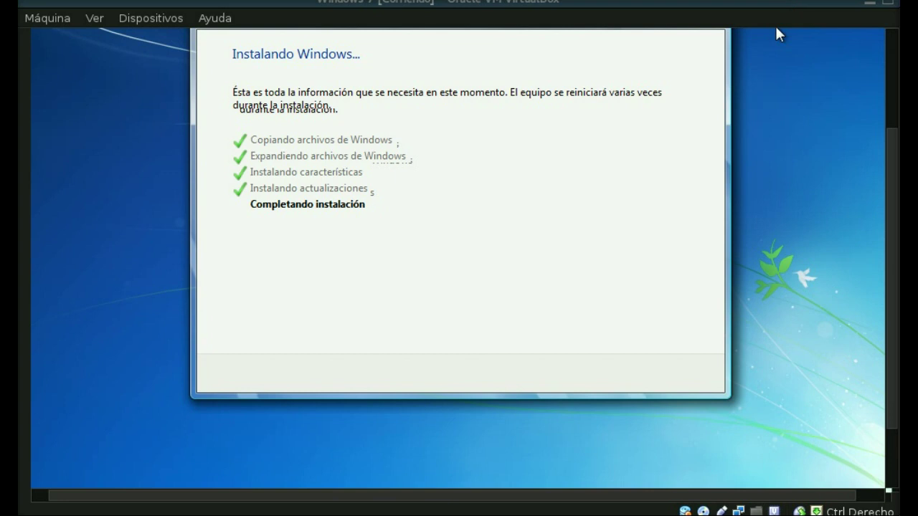
drag(889, 203, 895, 167)
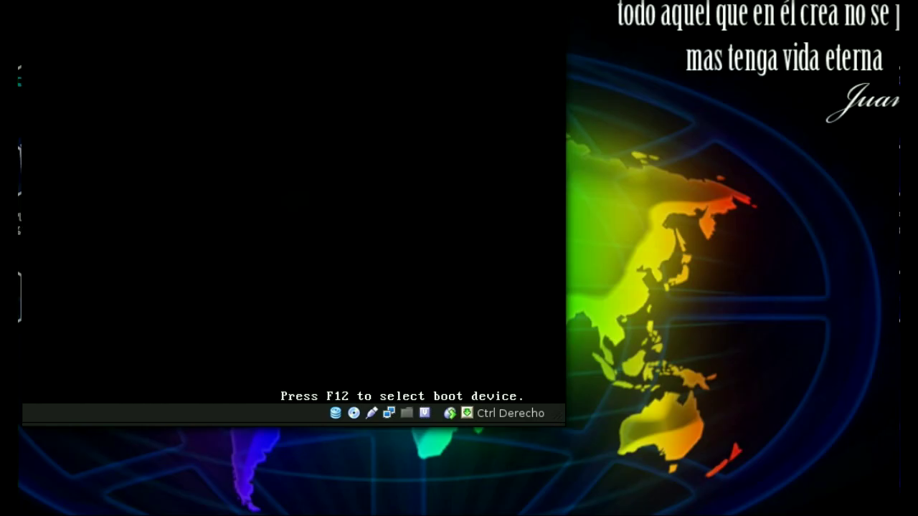
Reposition and enlarge the virtual machine window after the restart to make room for the remaining setup screens.
drag(488, 14, 563, 57)
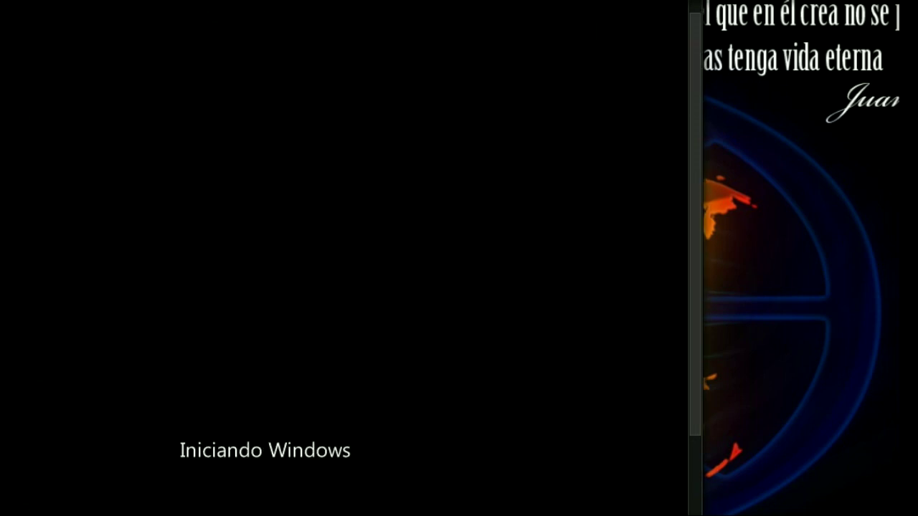
drag(631, 2, 720, 12)
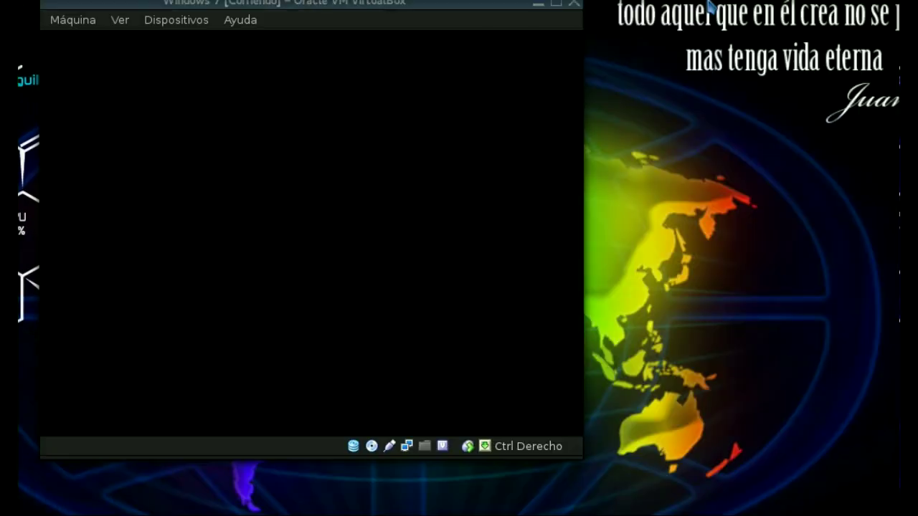
mouse_move(466, 11)
mouse_down()
mouse_move(510, 21)
mouse_move(473, 22)
mouse_up()
drag(590, 474, 883, 502)
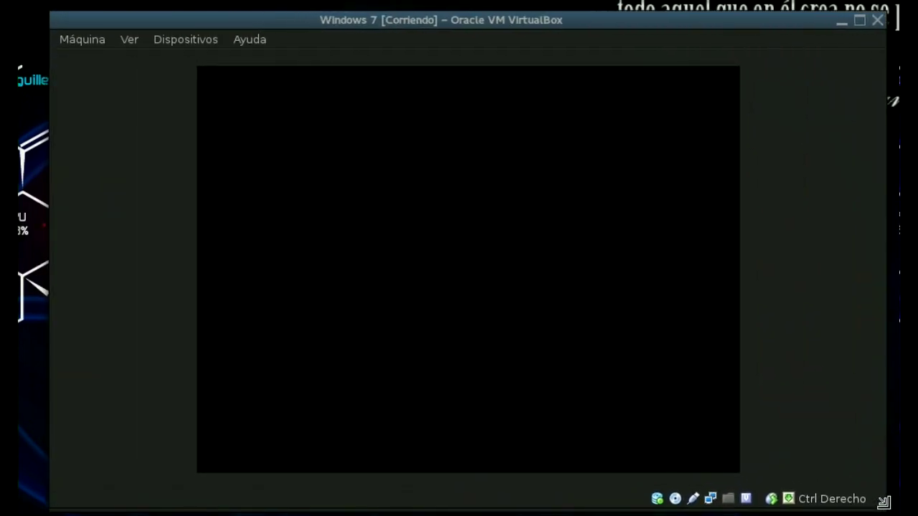
drag(49, 13, 26, 8)
drag(422, 14, 421, 6)
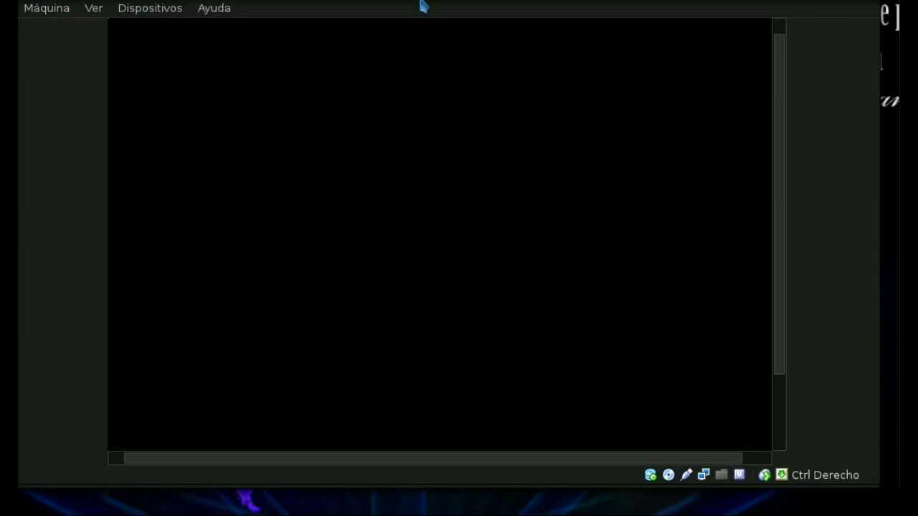
drag(877, 472, 901, 515)
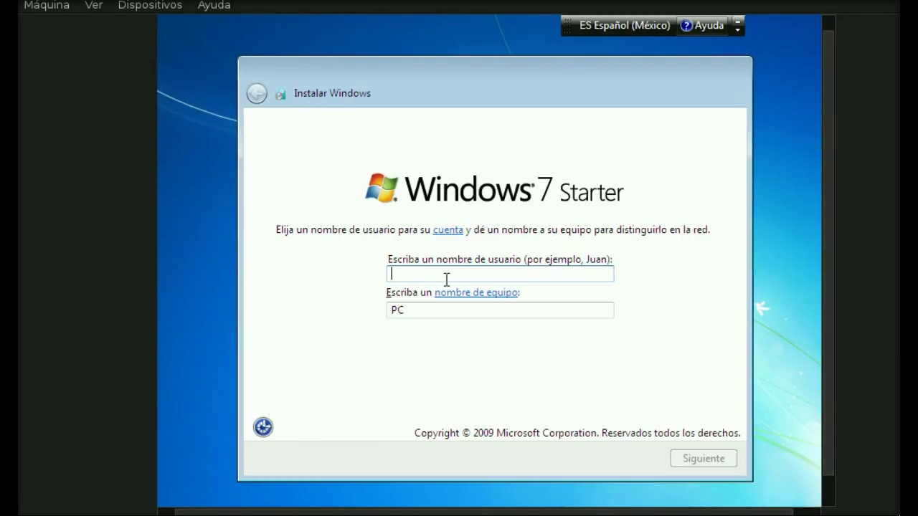
Name the user account Wi7 with the suggested computer name Wi7-PC, and continue without an account password.
text(Wi7)
key(Tab)
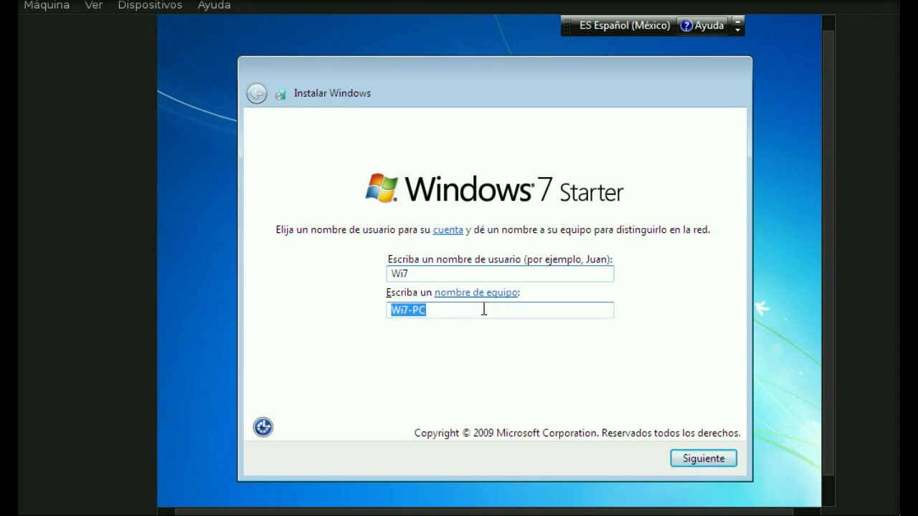
click(706, 462)
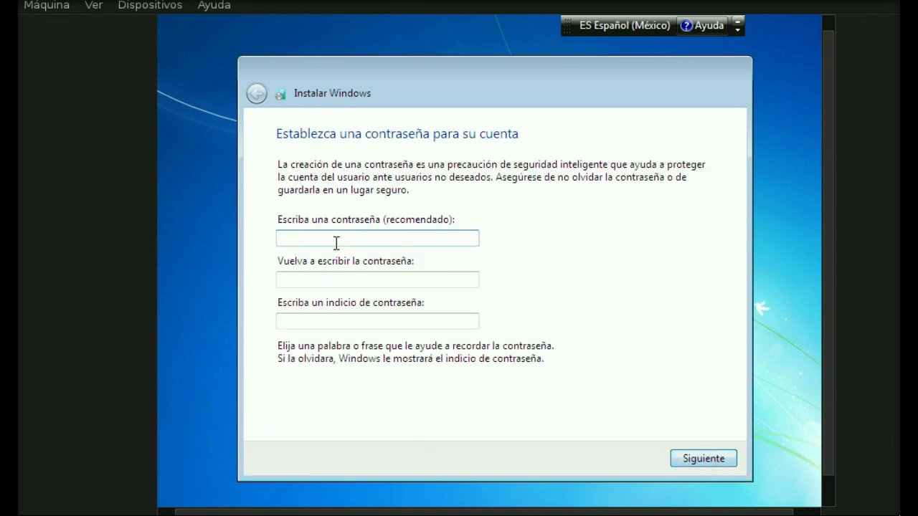
click(347, 321)
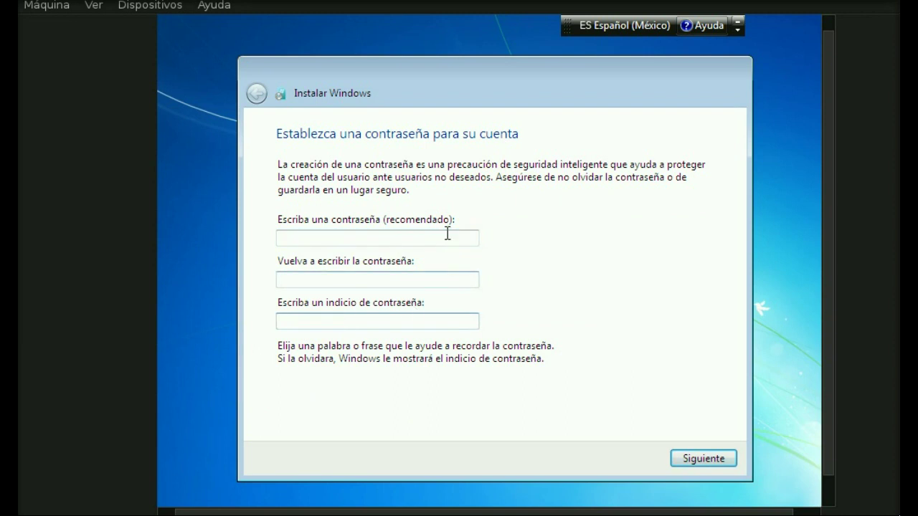
click(729, 460)
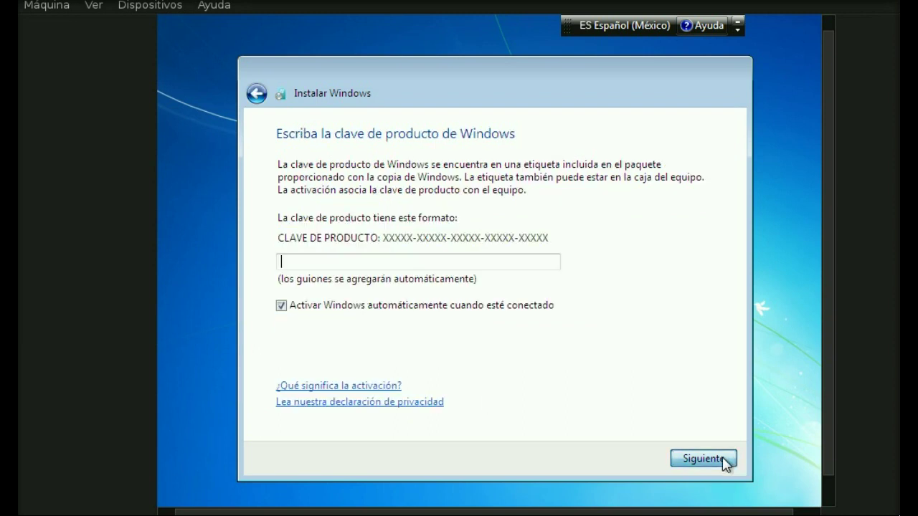
Skip the product key with automatic activation turned off, and postpone the update settings with Preguntarme más tarde.
click(299, 309)
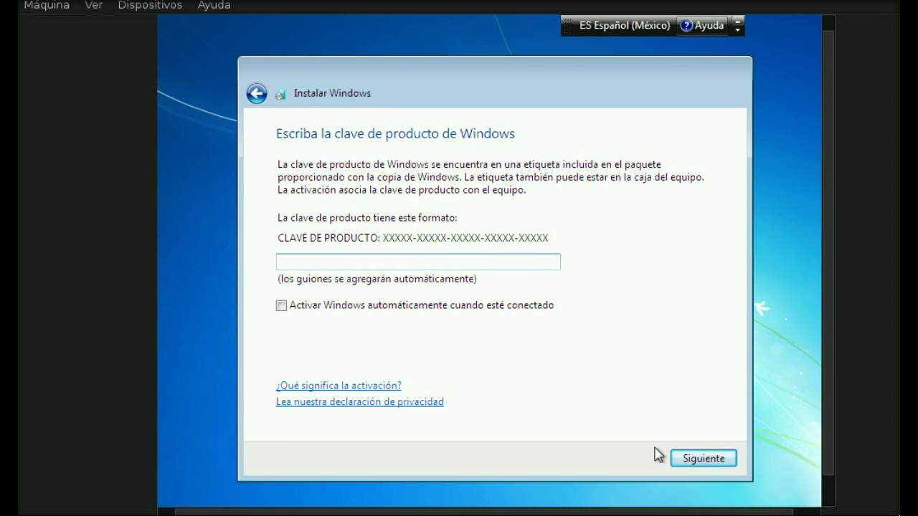
click(727, 461)
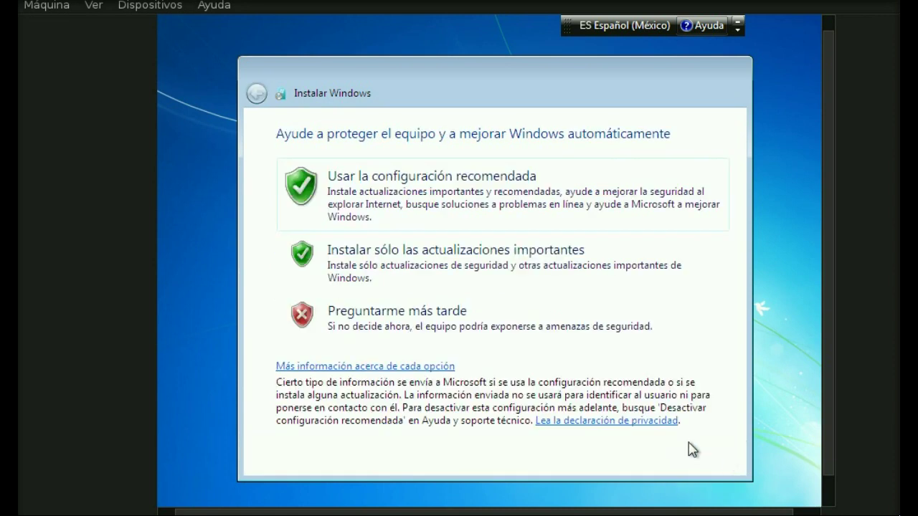
click(361, 325)
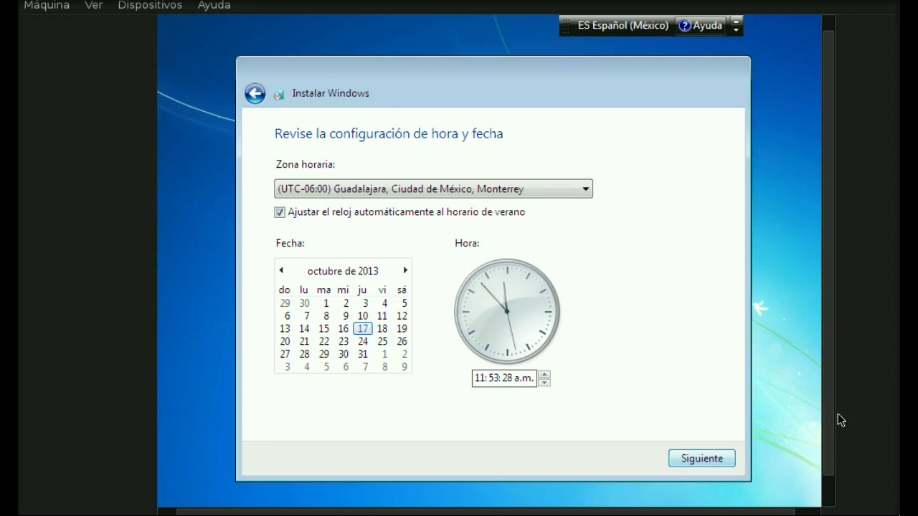
Accept the time zone, date and time, and set the computer's network location to Red doméstica.
click(703, 463)
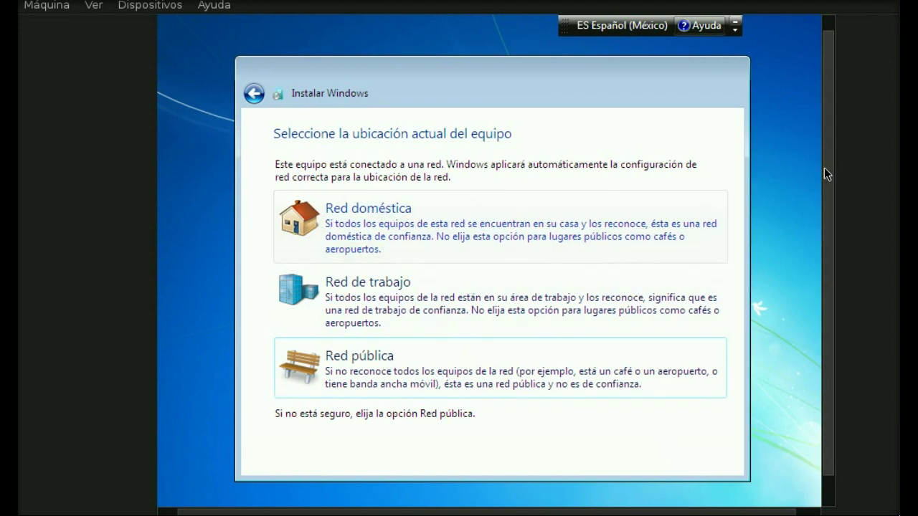
click(399, 228)
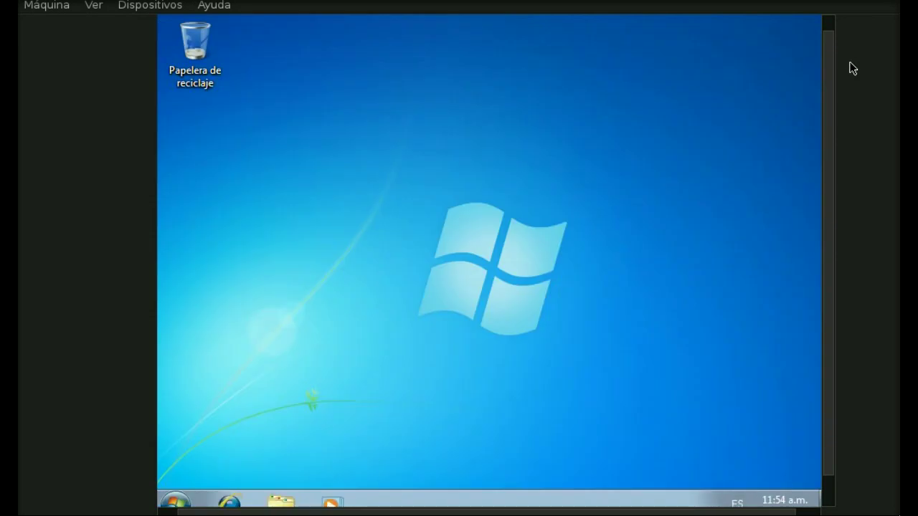
Open Windows Explorer on the new desktop and show the drives under Equipo.
drag(828, 78, 829, 116)
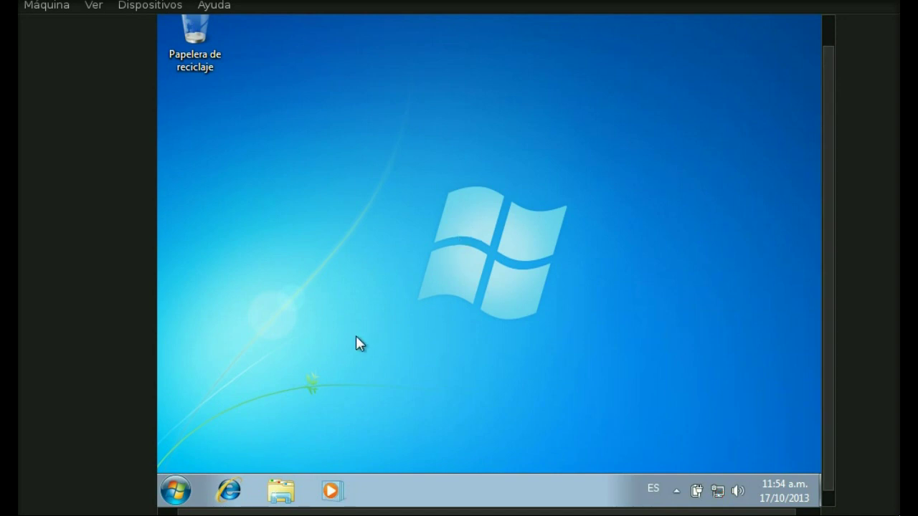
click(281, 490)
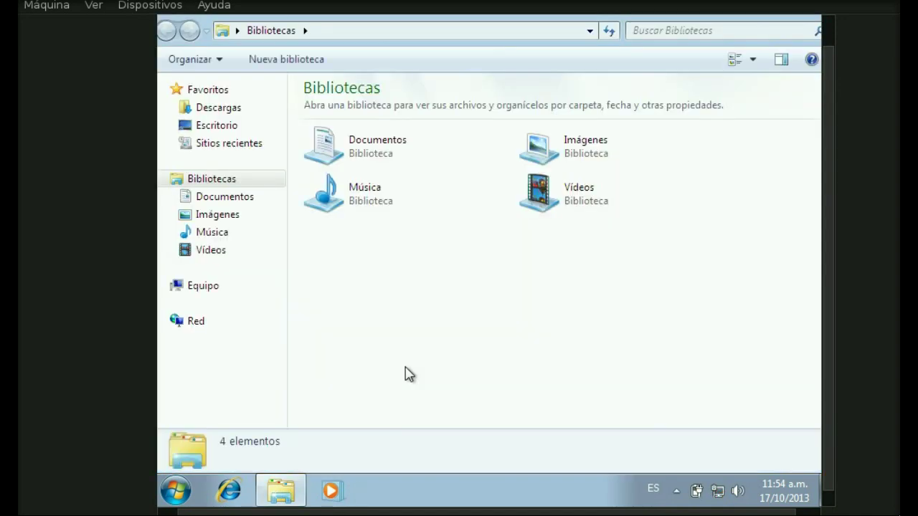
click(210, 287)
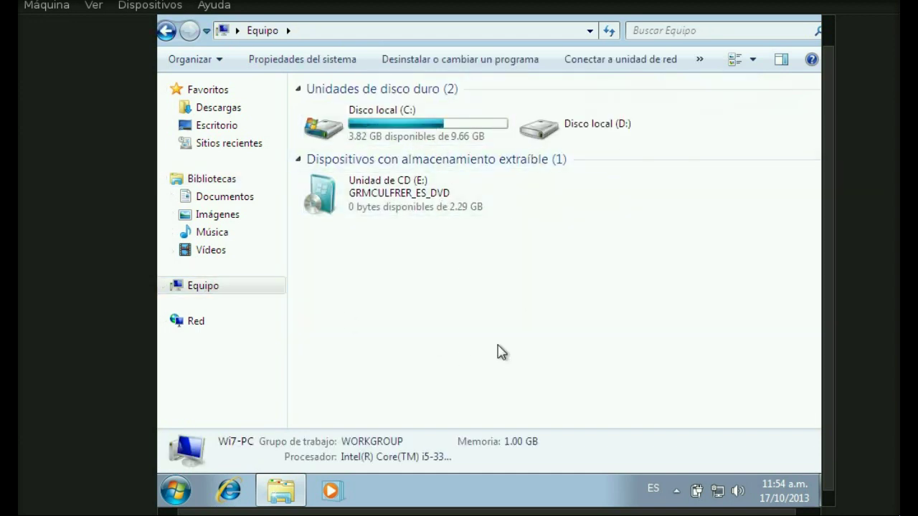
Quick-format drive D: as NTFS with 4096-byte allocation units and the volume label INFO., and close the format dialog.
double_click(579, 137)
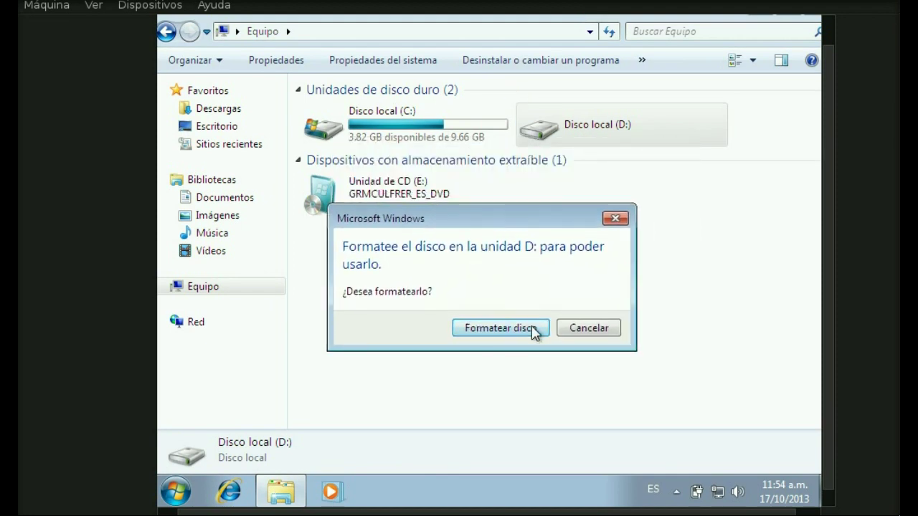
click(533, 328)
drag(337, 97, 485, 92)
click(435, 305)
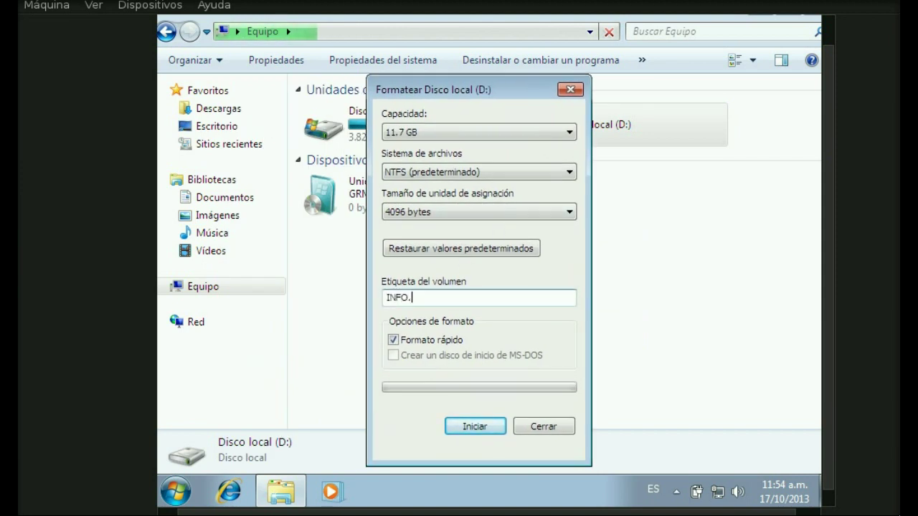
click(474, 429)
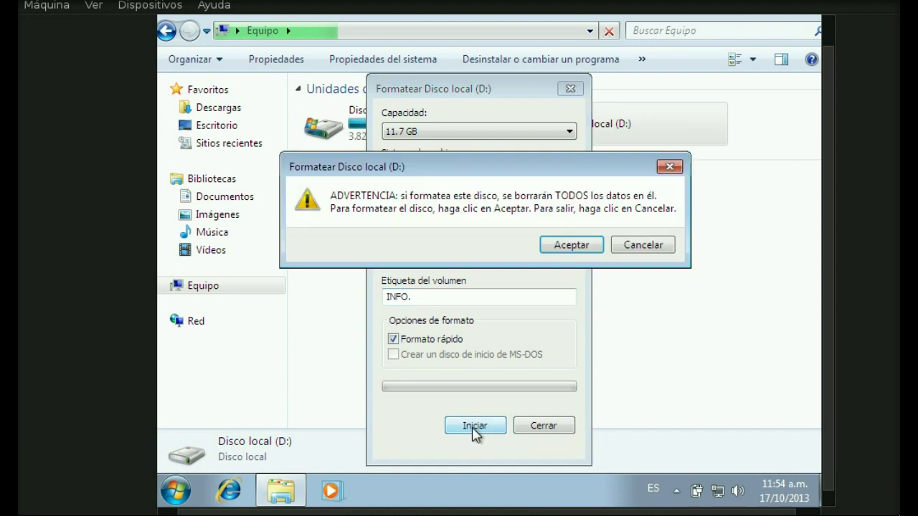
click(595, 248)
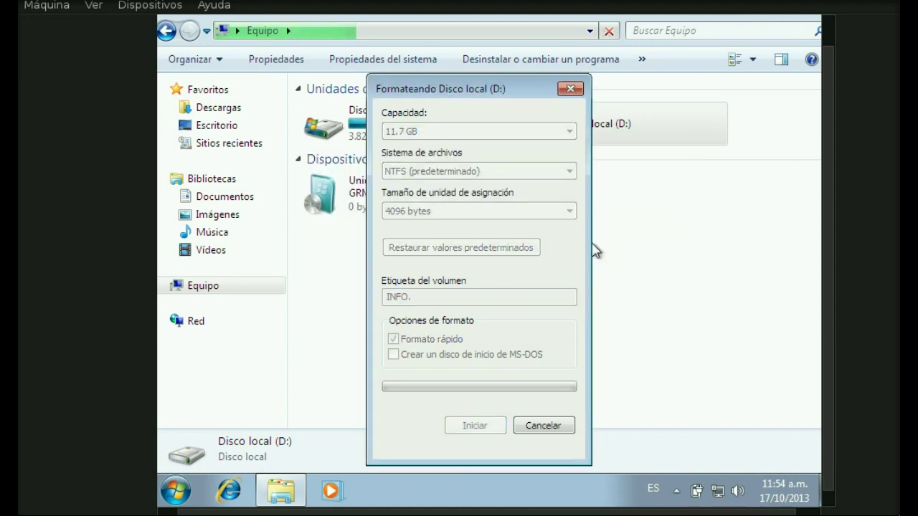
drag(464, 96, 409, 92)
click(608, 244)
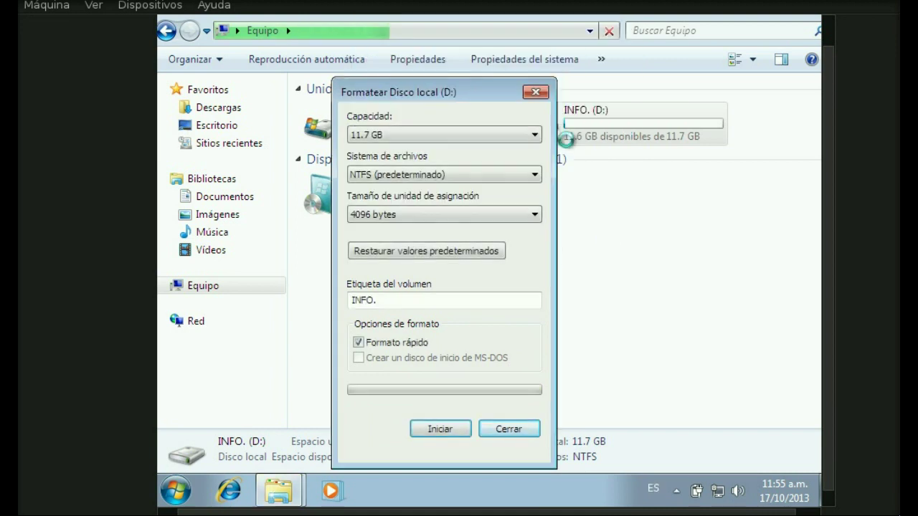
click(535, 91)
View the contents of the formatted INFO. (D:) drive, including through its AutoPlay option, and close the folder window.
mouse_move(300, 491)
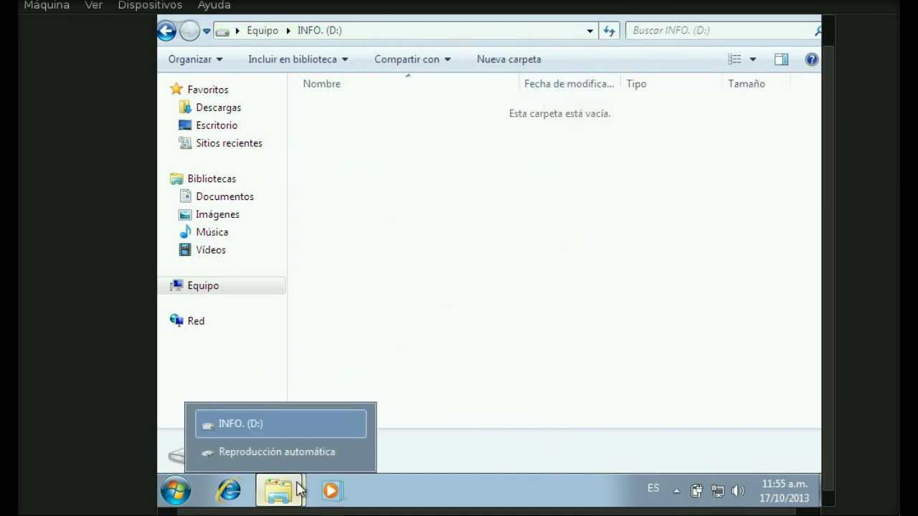
click(274, 425)
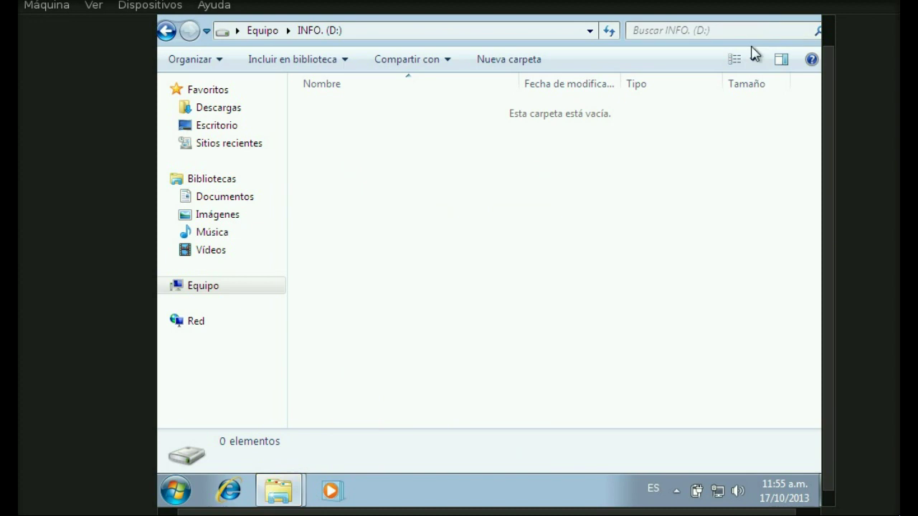
mouse_move(294, 477)
click(308, 451)
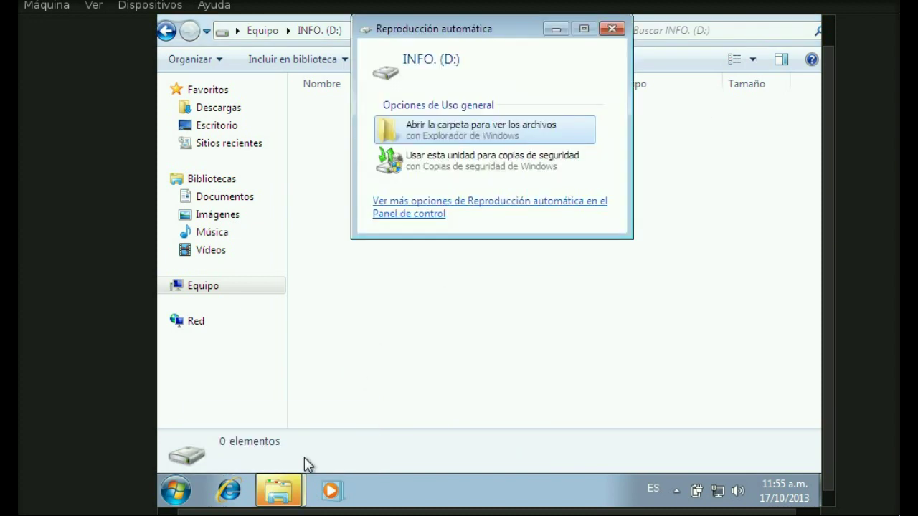
click(475, 129)
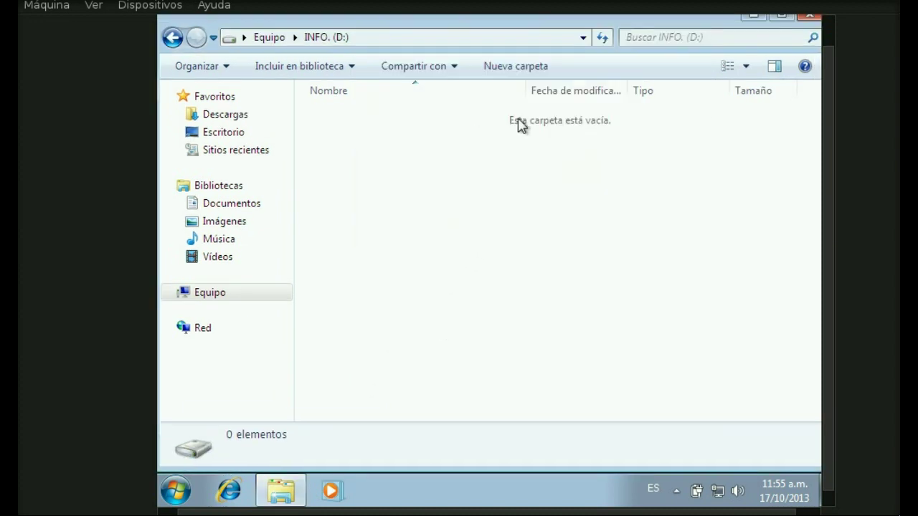
click(810, 16)
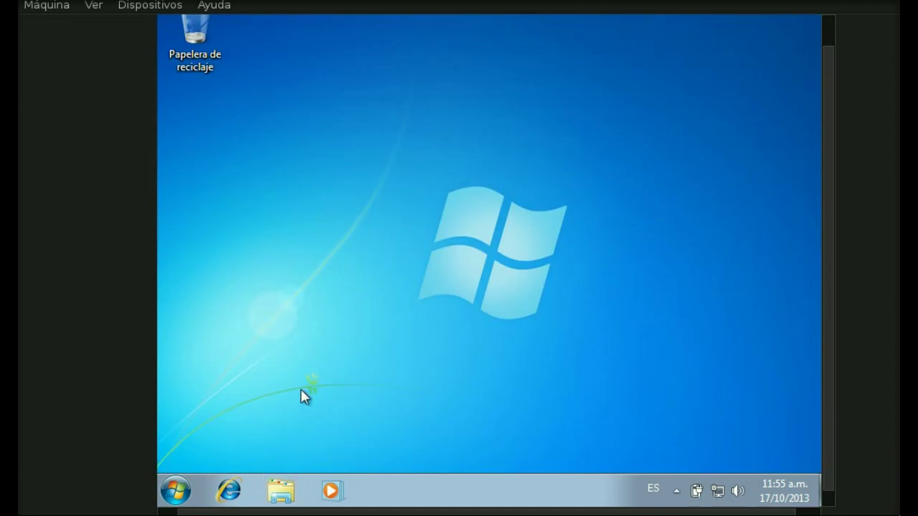
Reopen Equipo to check the capacity and free space of the C: and INFO. (D:) drives.
click(281, 491)
click(192, 294)
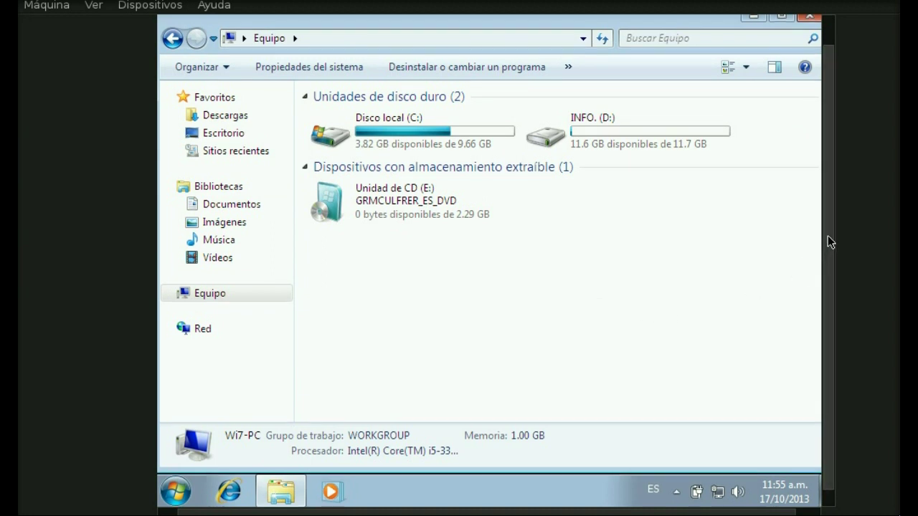
scroll(832, 215, up, 1)
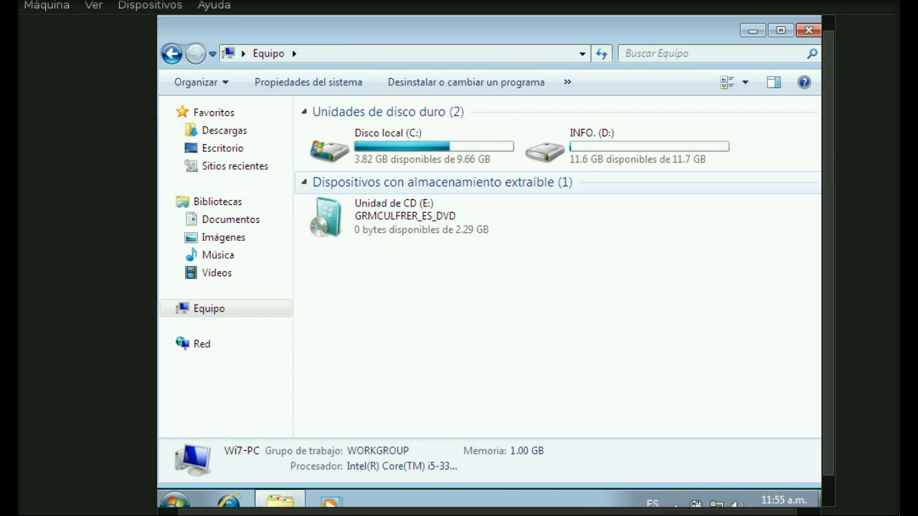
Check the details of the C: and INFO. (D:) drives, view the folders on C: and return to Equipo.
click(442, 155)
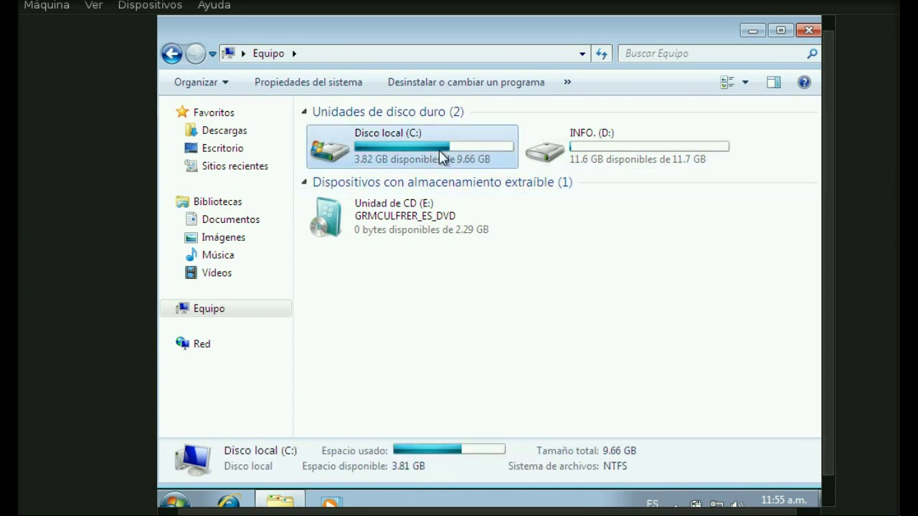
click(632, 161)
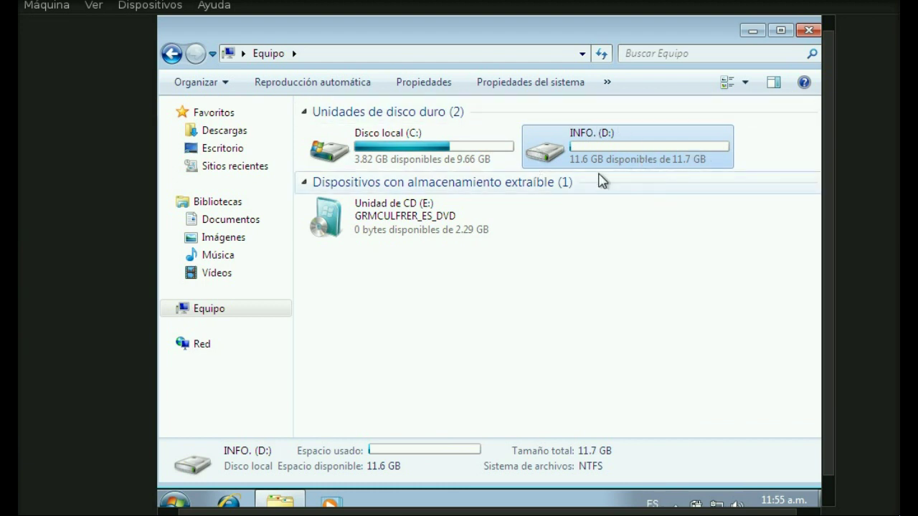
double_click(430, 154)
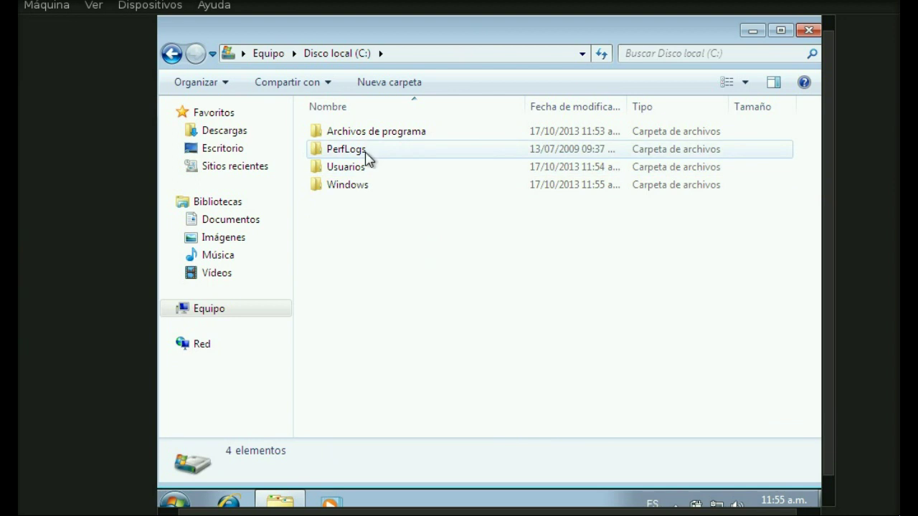
click(275, 56)
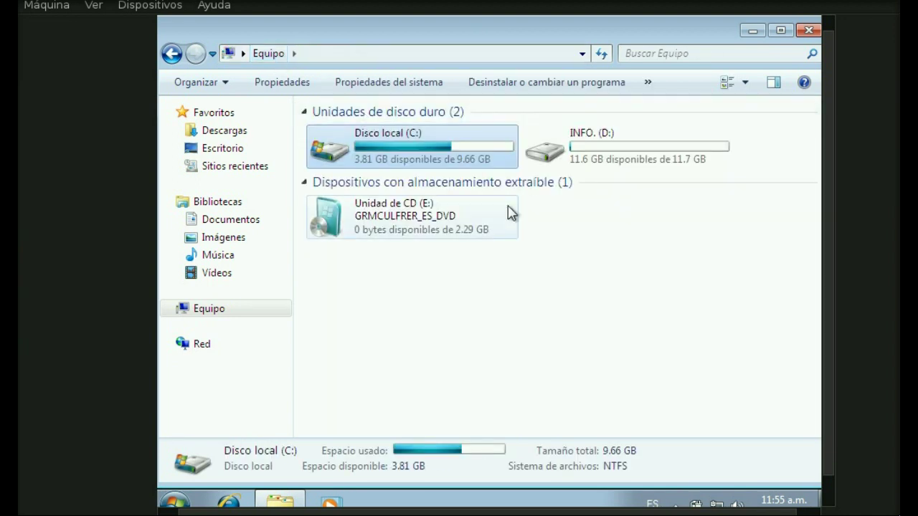
Open the INFO. (D:) drive and create a folder named Documentos in it.
click(601, 158)
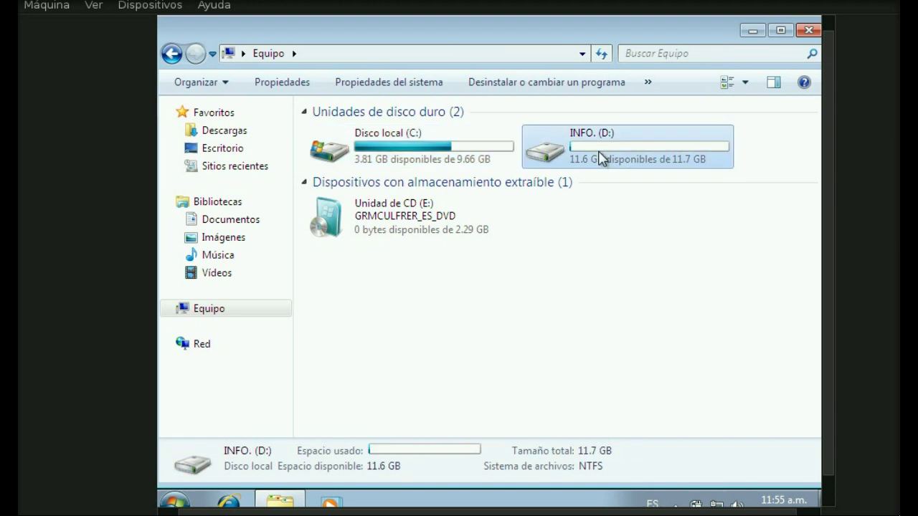
double_click(601, 159)
right_click(365, 198)
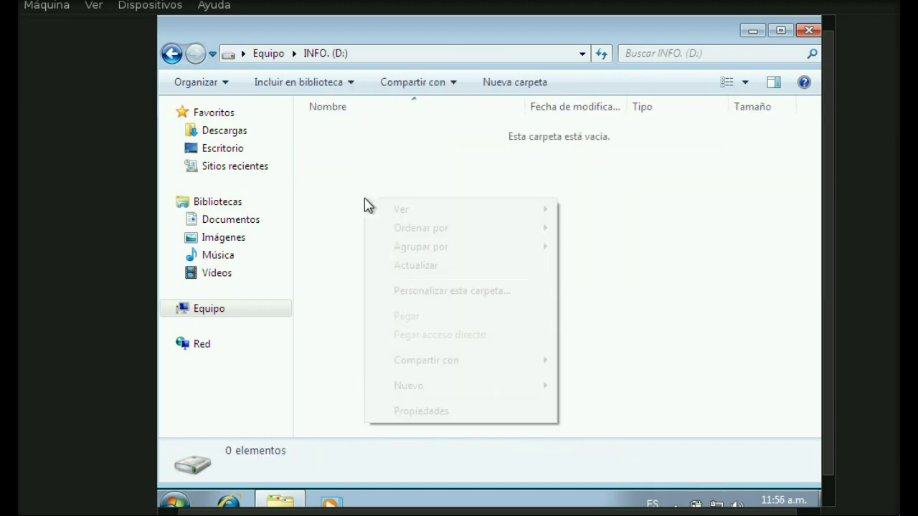
mouse_move(457, 393)
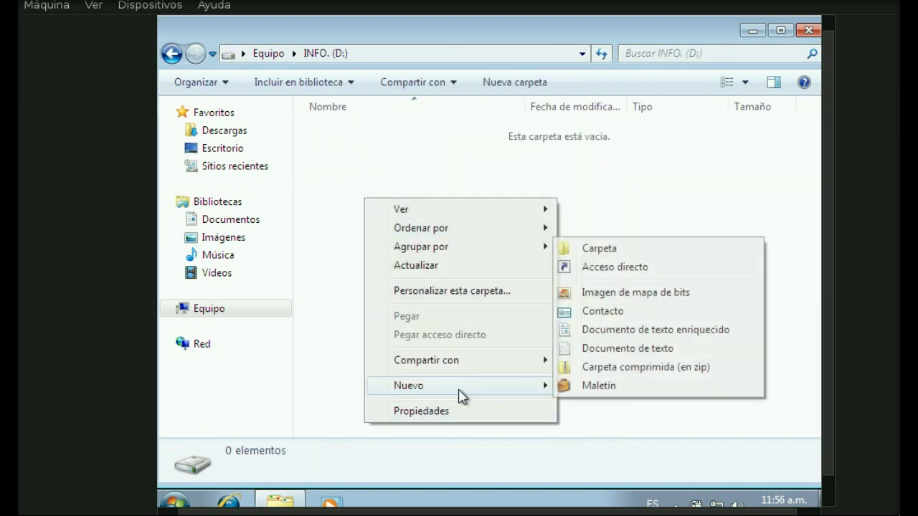
click(609, 254)
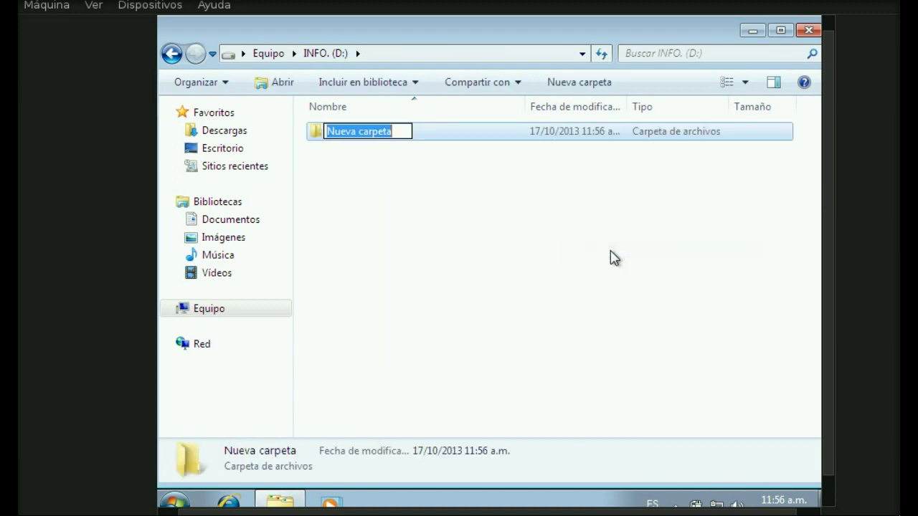
text(Dou)
text(umentos)
key(Return)
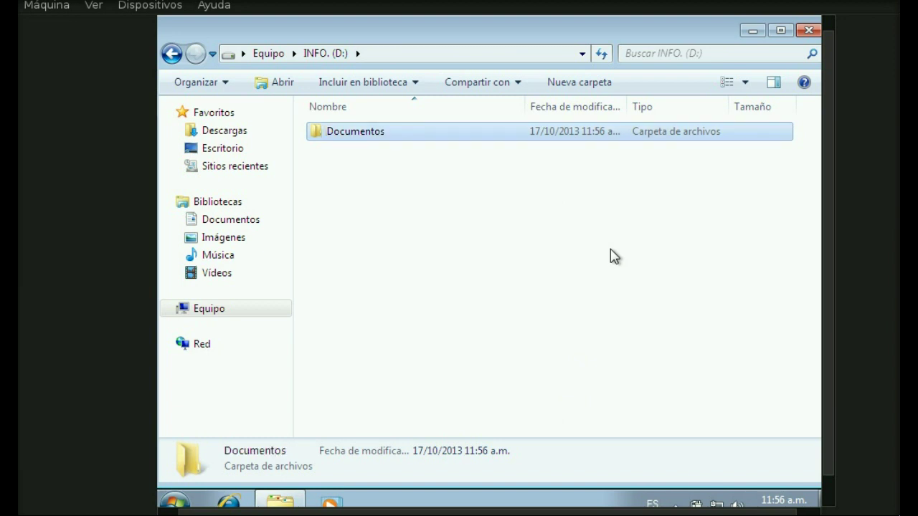
Create a second folder named Fotos on the INFO. (D:) drive.
right_click(431, 222)
mouse_move(610, 434)
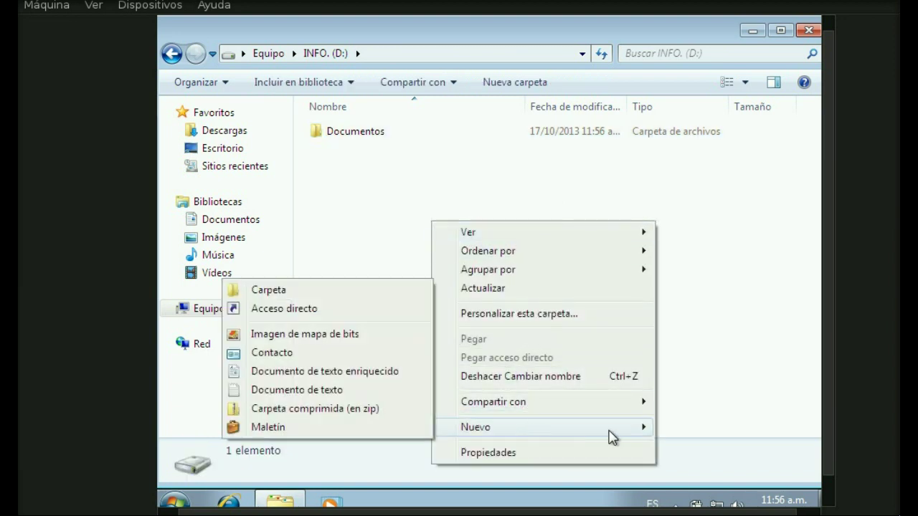
click(311, 293)
text(Fotos)
key(Return)
Create a third folder named juegos on the INFO. (D:) drive.
right_click(322, 246)
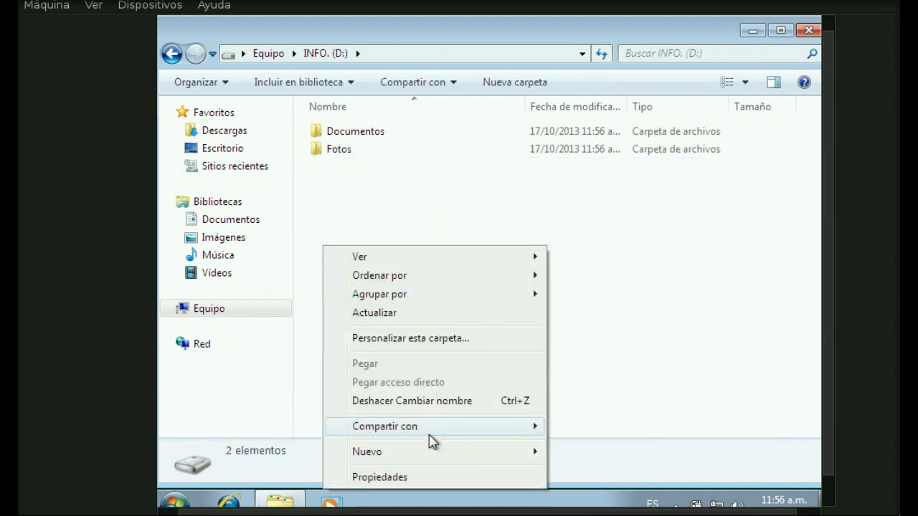
mouse_move(437, 453)
click(630, 314)
text(juegos)
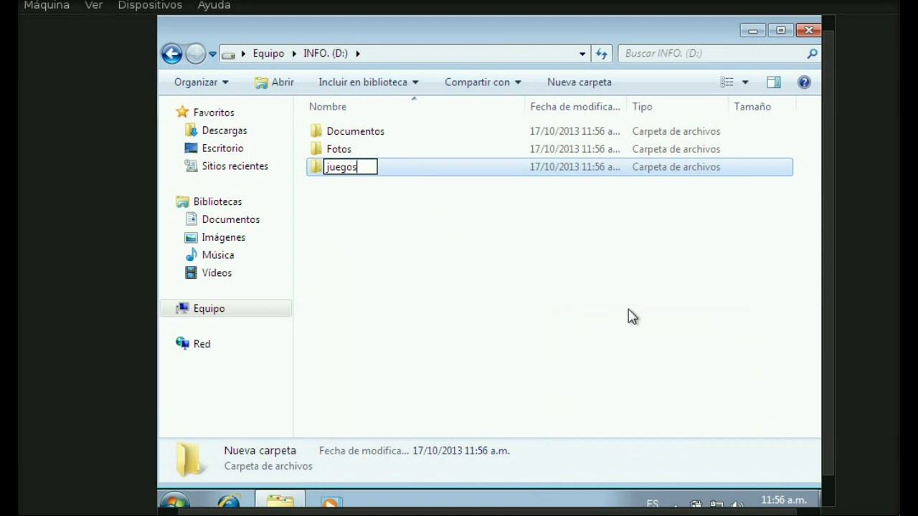
key(Return)
Create a fourth folder named Software on the INFO. (D:) drive and clear the selection.
right_click(446, 307)
mouse_move(611, 268)
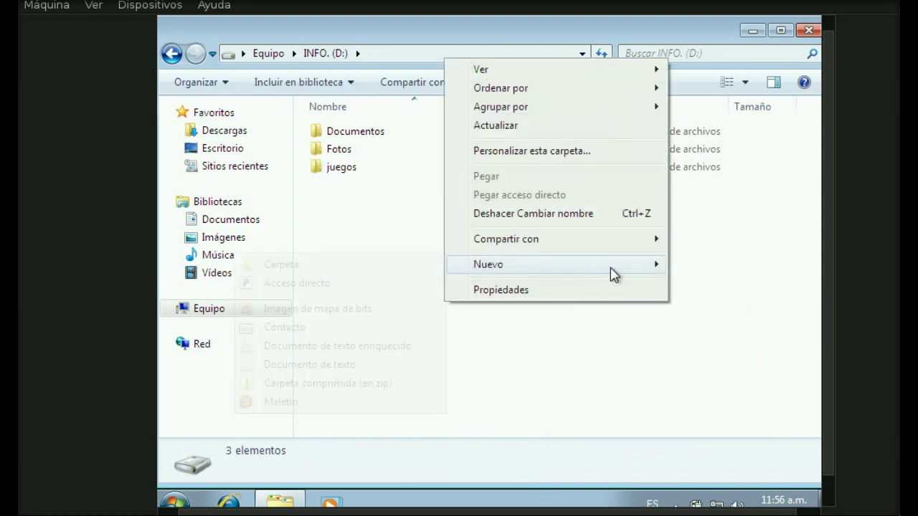
click(418, 269)
text(Software)
key(Return)
click(422, 279)
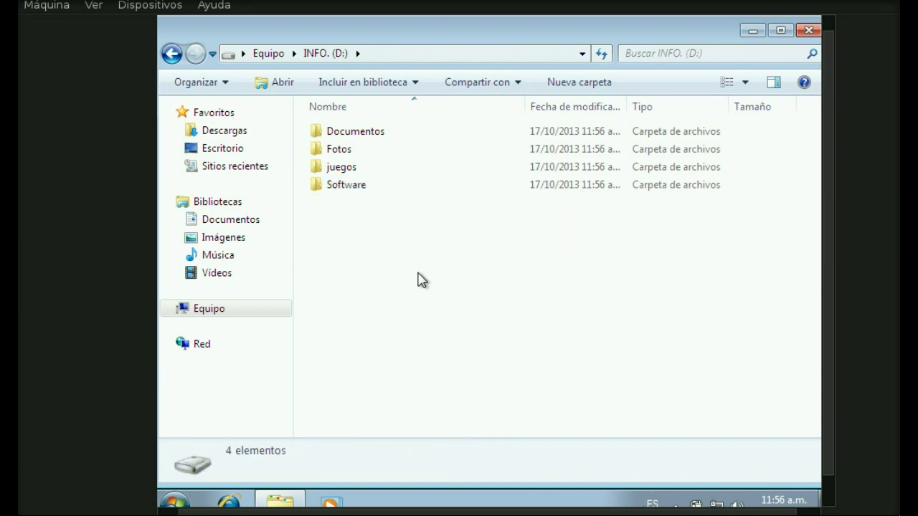
Return to the Equipo drive overview and close the Explorer window.
click(270, 55)
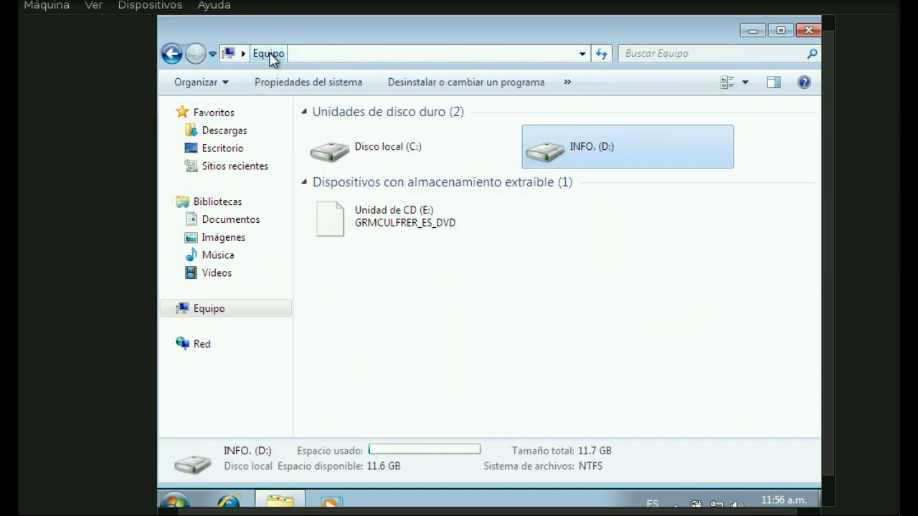
click(543, 311)
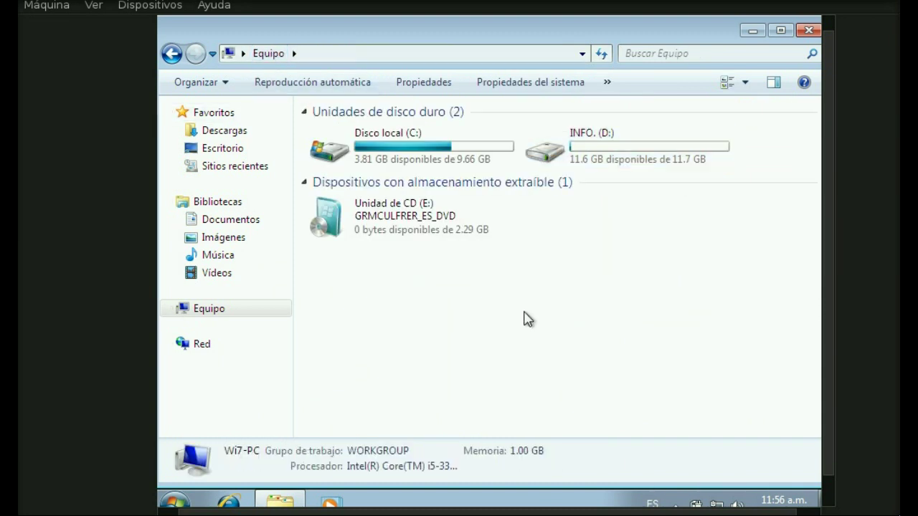
click(806, 32)
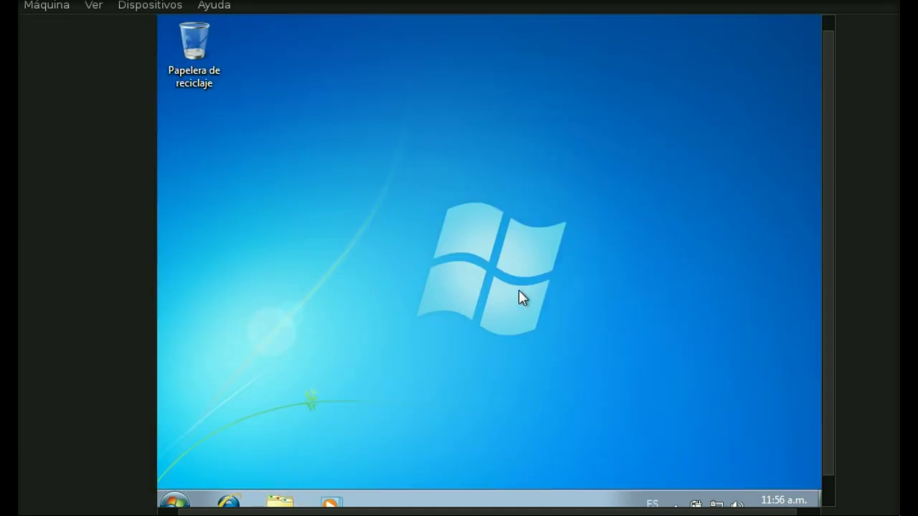
drag(830, 264, 835, 314)
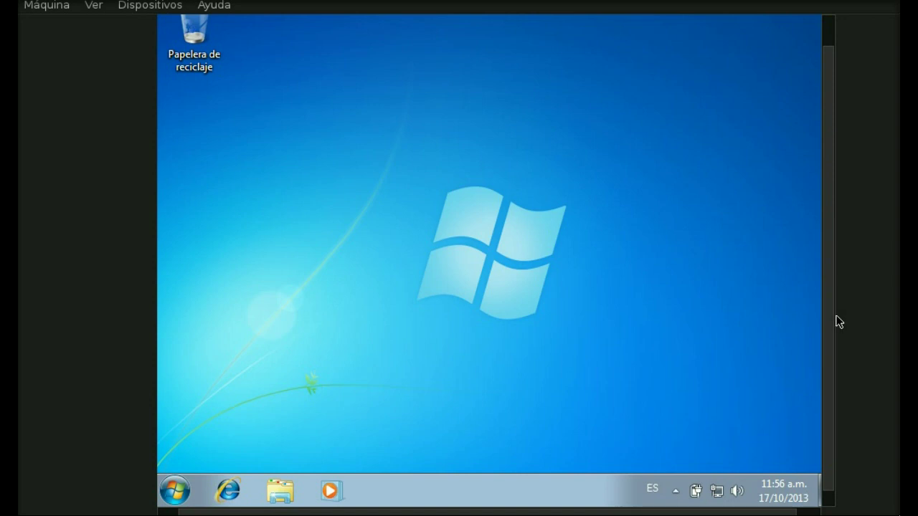
mouse_move(834, 311)
mouse_down()
mouse_move(843, 291)
mouse_move(847, 310)
mouse_up()
scroll(853, 316, down, 1)
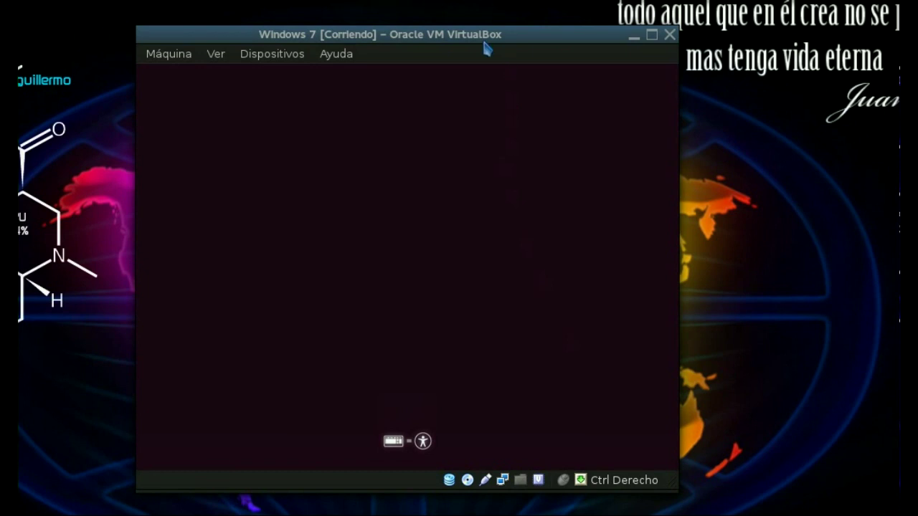
Move and enlarge the virtual machine window to fill most of the host screen while the Ubuntu 13.10 disc boots.
drag(469, 35, 396, 27)
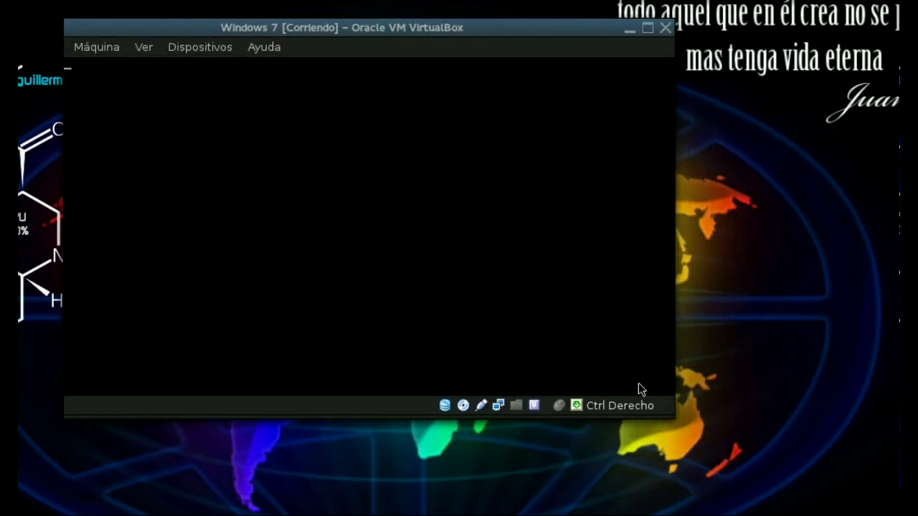
drag(667, 411, 869, 505)
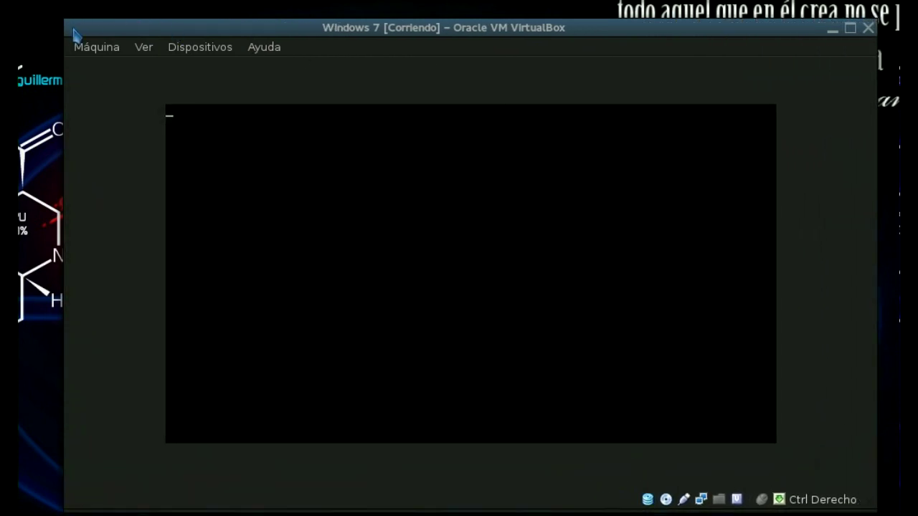
drag(73, 24, 25, 8)
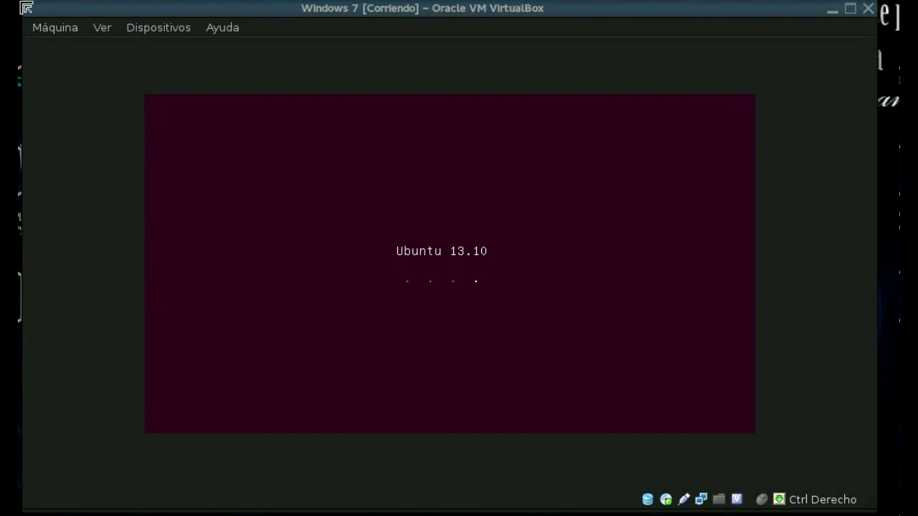
drag(26, 7, 25, 6)
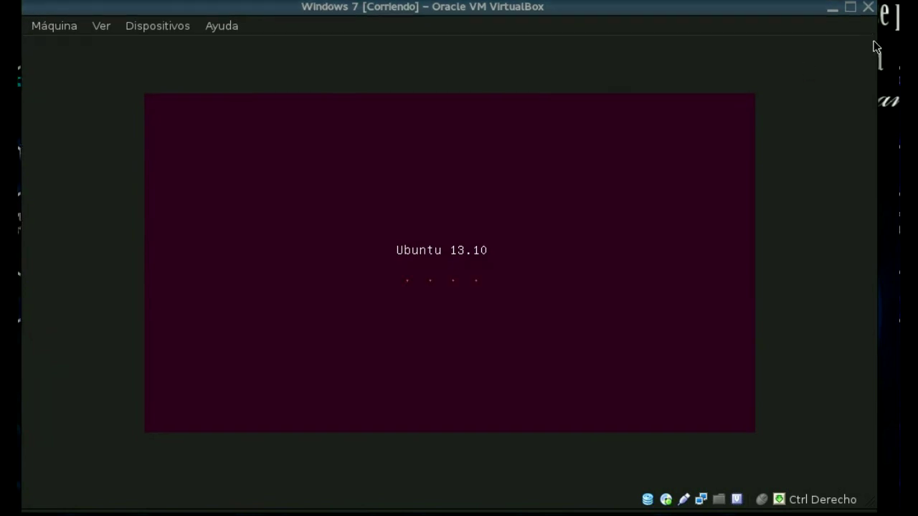
drag(872, 49, 892, 52)
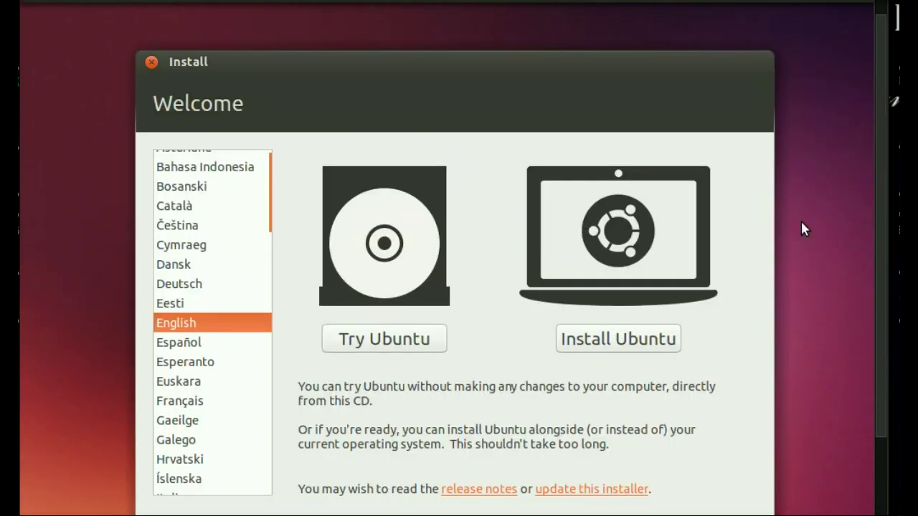
Set the Ubuntu installer language to Español and choose to install Ubuntu rather than try it.
drag(885, 130, 884, 143)
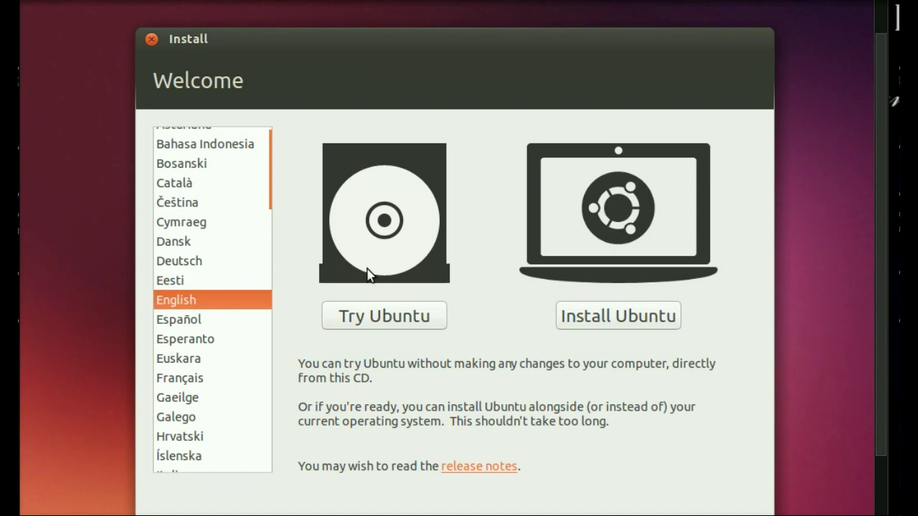
click(181, 320)
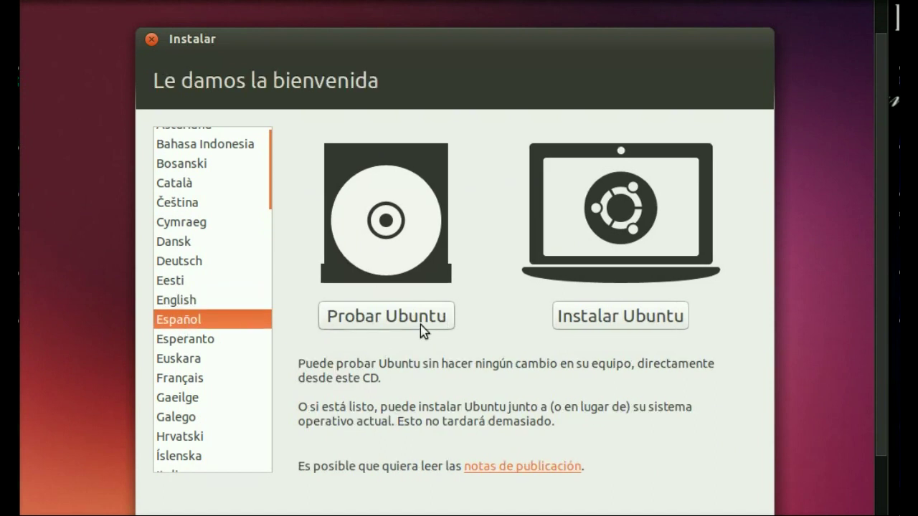
click(619, 320)
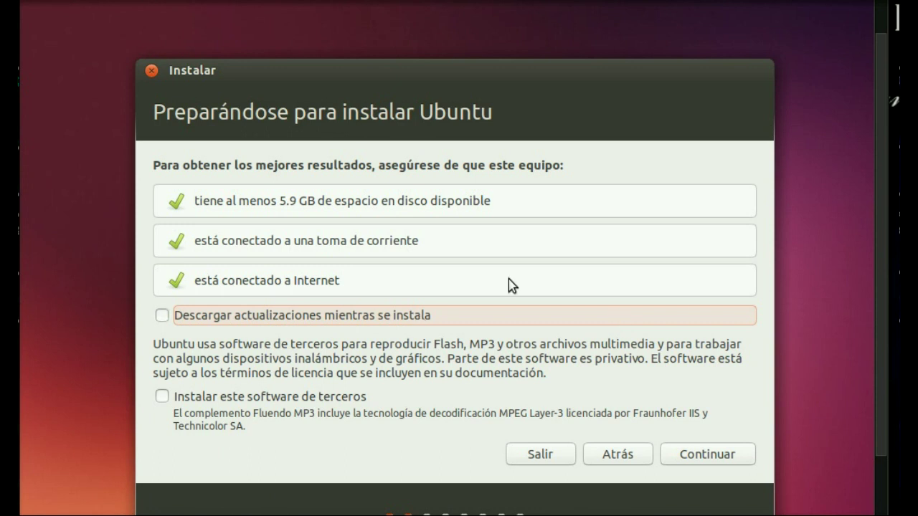
Continue past the preparation page with downloading updates and installing third-party software both left unselected.
scroll(886, 143, down, 1)
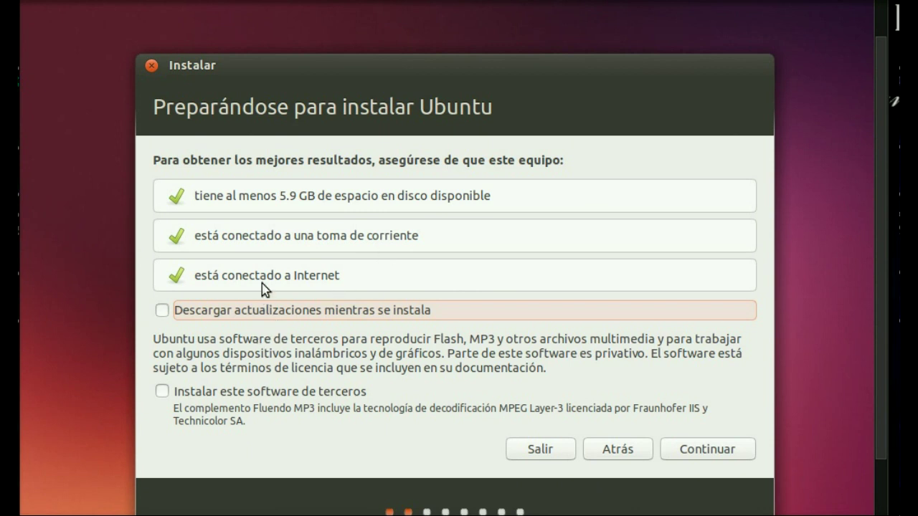
click(286, 315)
click(283, 396)
click(308, 314)
click(267, 393)
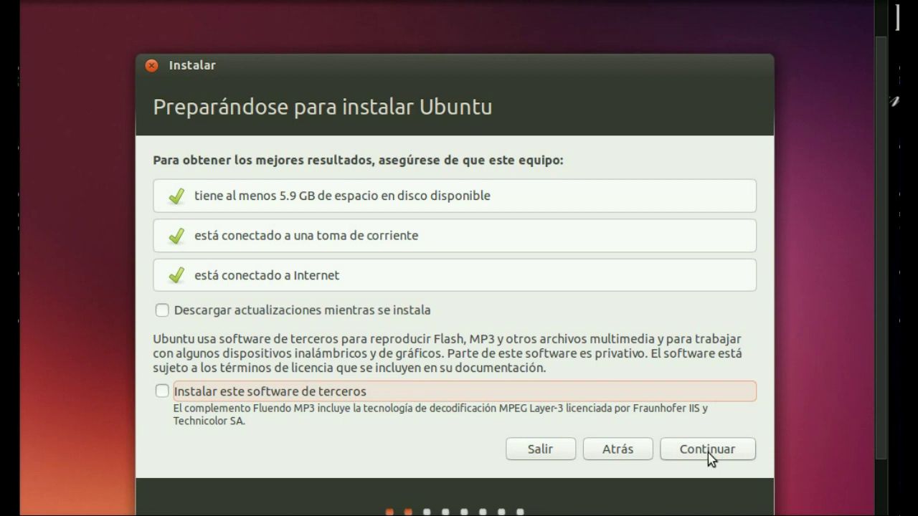
click(749, 454)
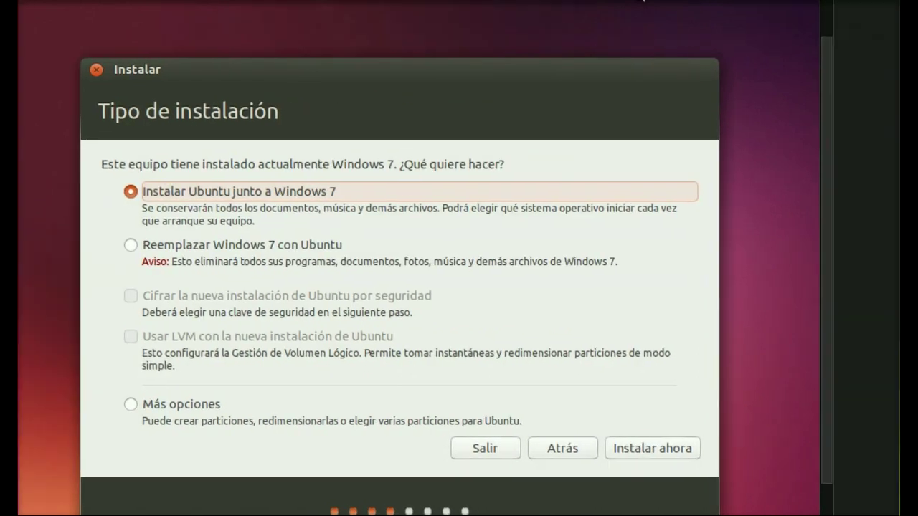
Examine the installation type choices: alongside Windows 7, replacing Windows 7, or Más opciones for manual partitioning.
drag(827, 148, 830, 170)
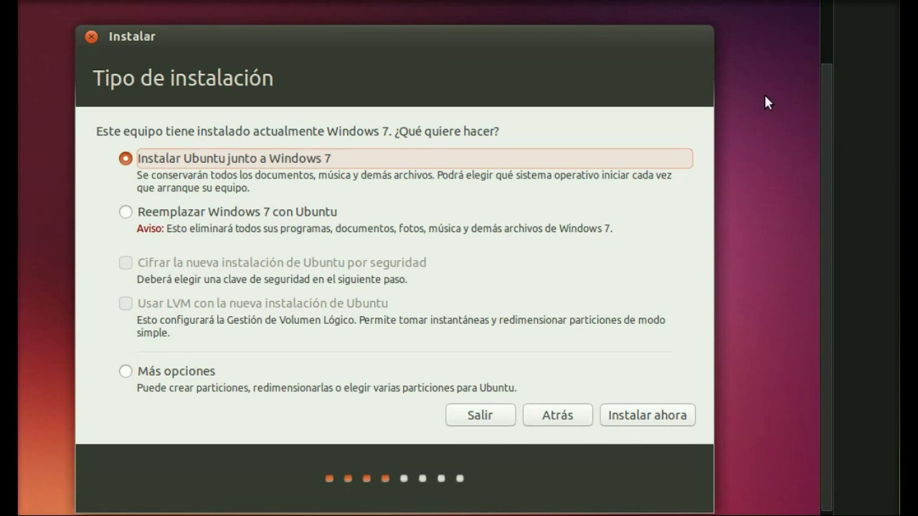
drag(818, 4, 877, 3)
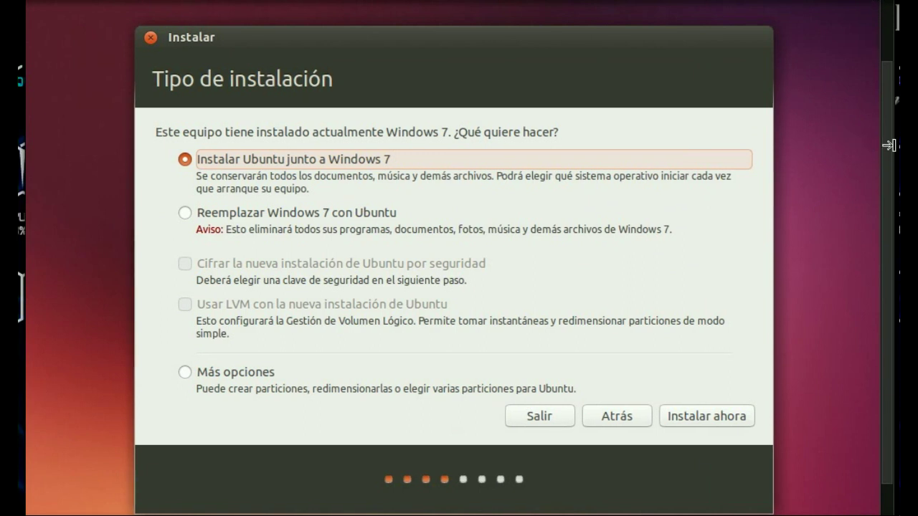
drag(871, 2, 811, 1)
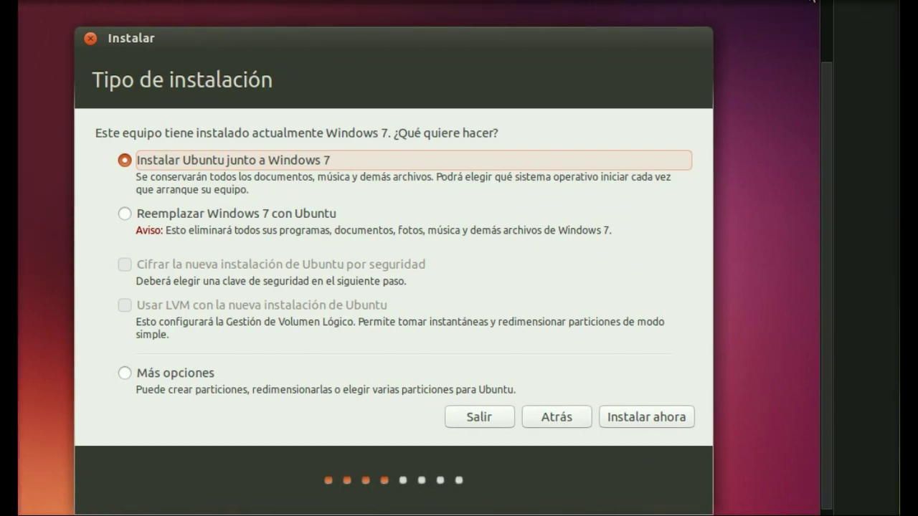
drag(833, 180, 839, 201)
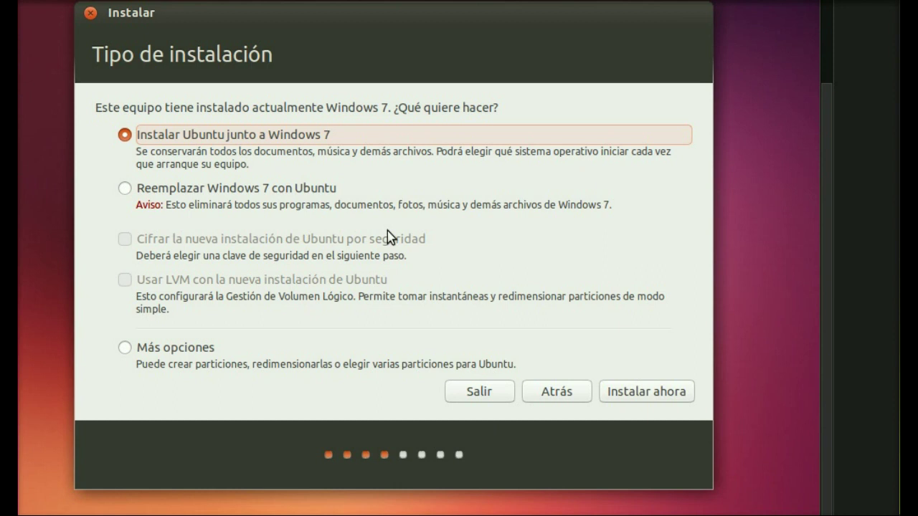
scroll(829, 96, up, 1)
scroll(832, 106, down, 1)
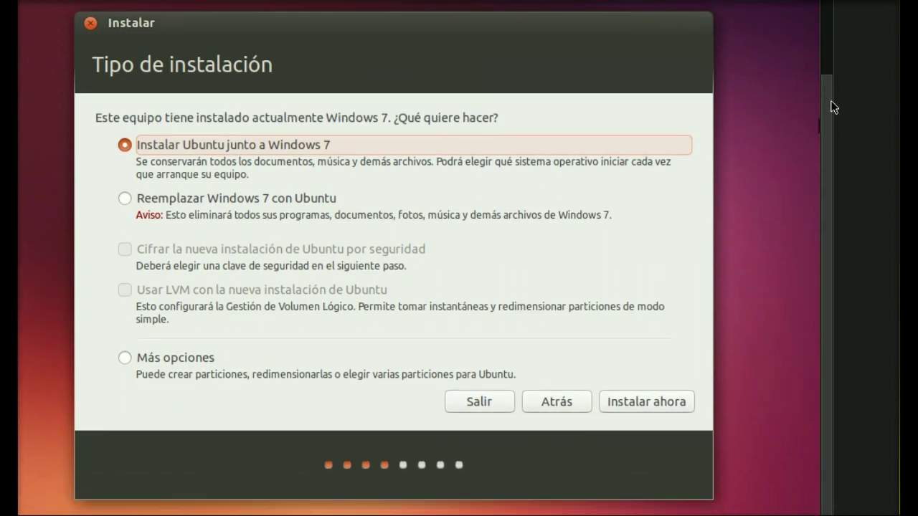
Choose Más opciones as the installation type and continue to manual partitioning.
click(281, 205)
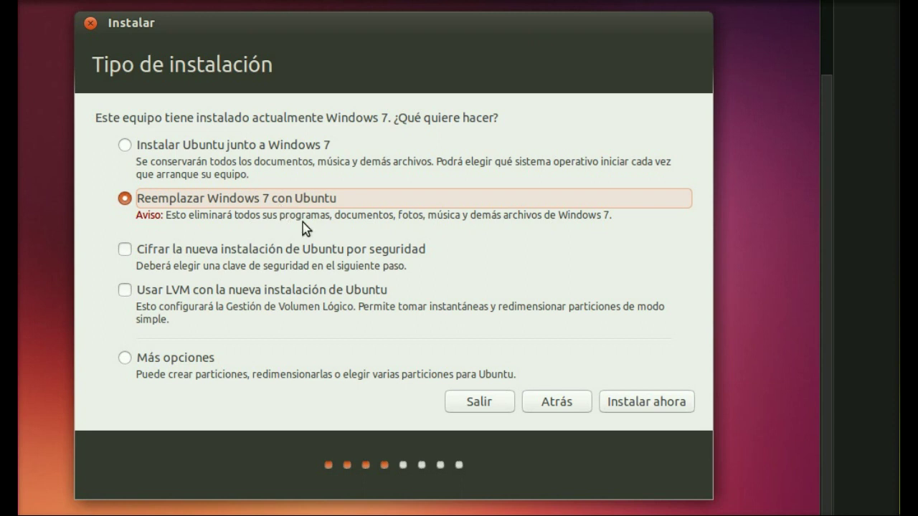
click(191, 365)
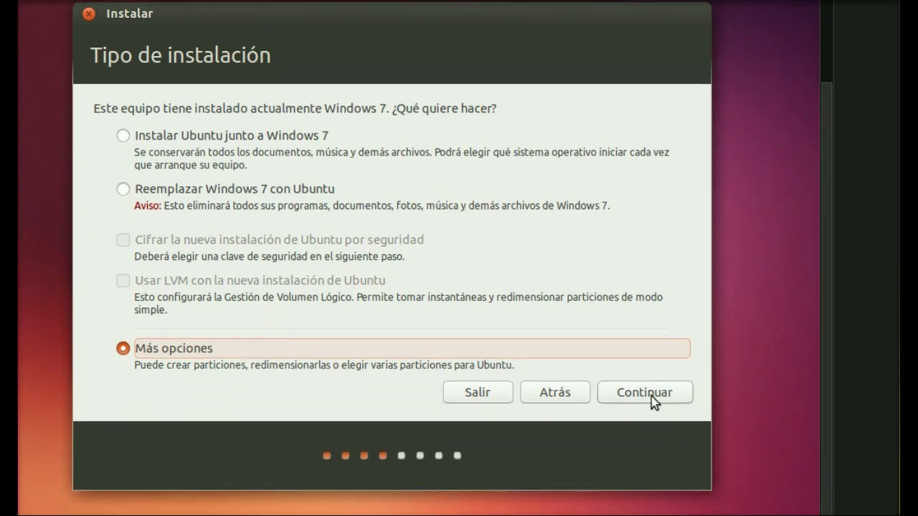
click(650, 398)
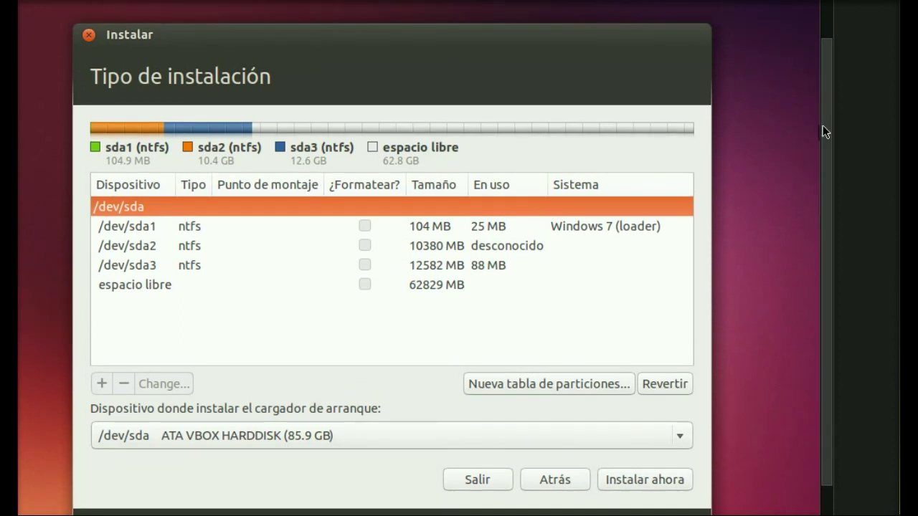
Examine the partition list of /dev/sda, comparing the Windows loader, the two other NTFS partitions and the free space.
mouse_move(825, 125)
mouse_down()
mouse_move(828, 111)
mouse_move(825, 136)
mouse_up()
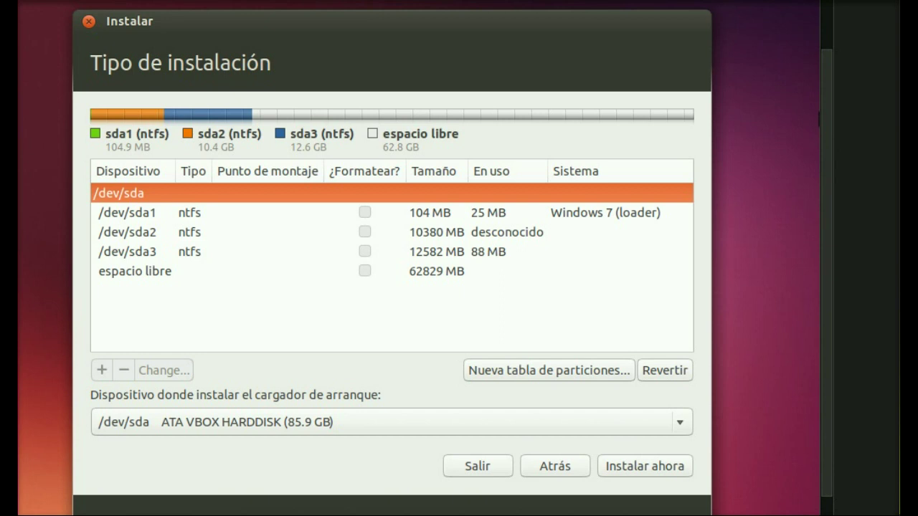
click(154, 278)
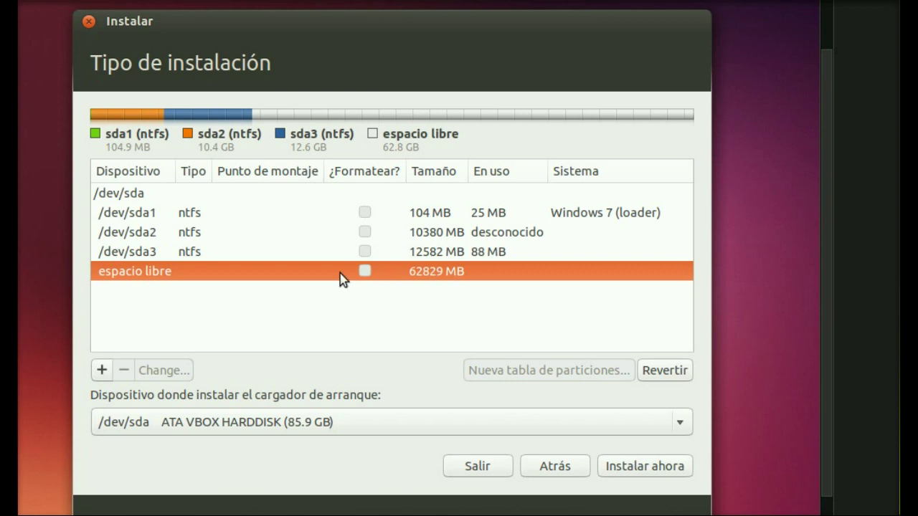
click(199, 215)
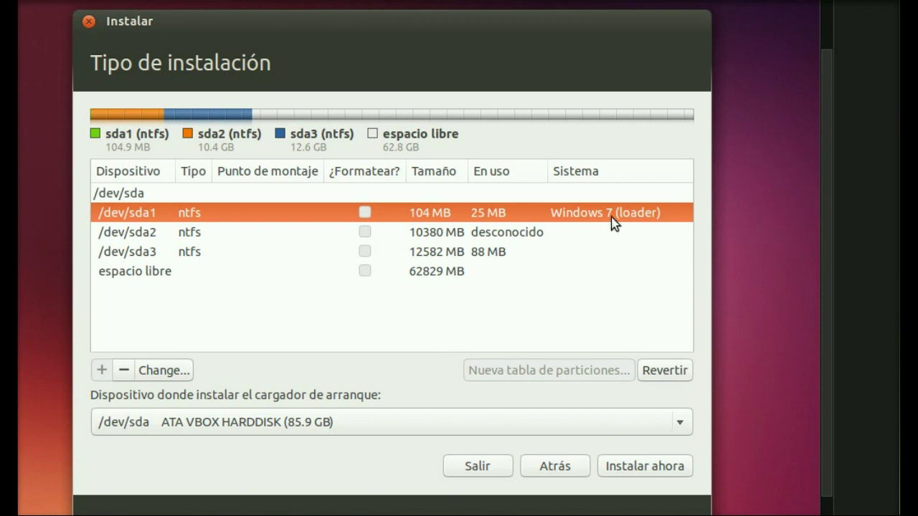
click(437, 237)
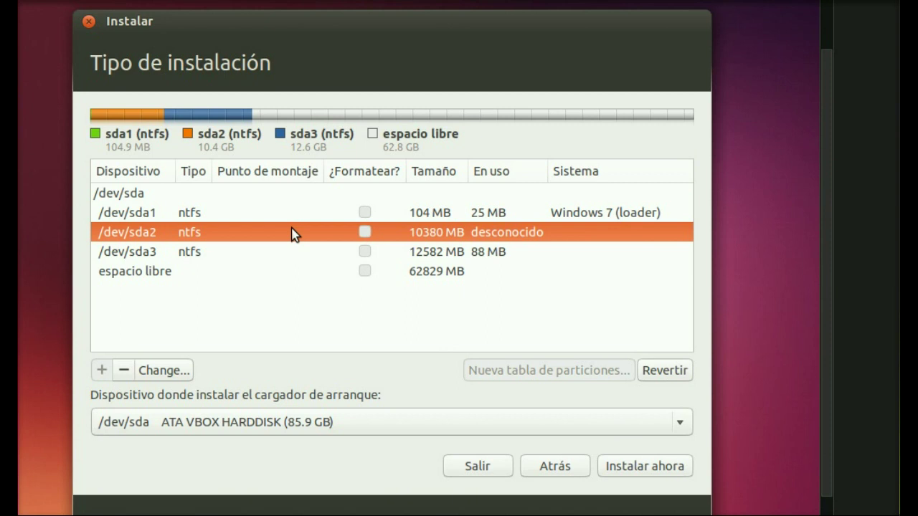
click(208, 255)
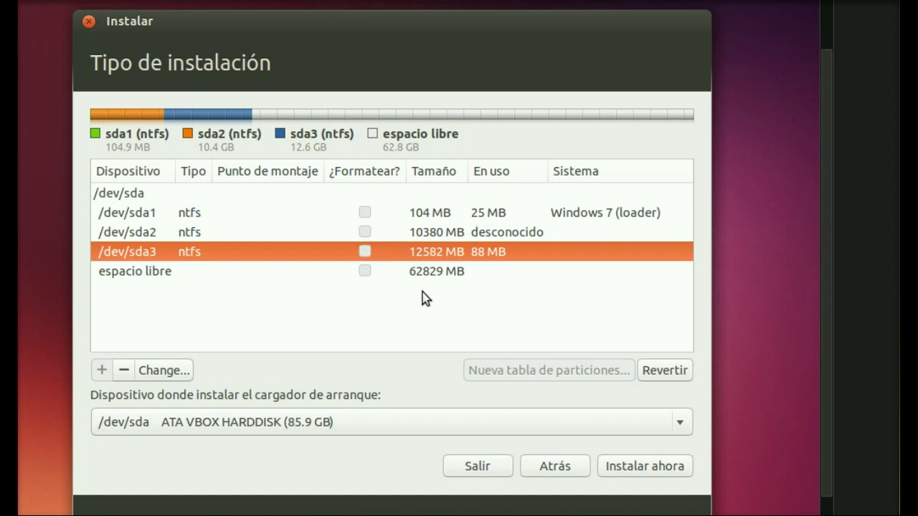
click(226, 240)
click(214, 246)
click(155, 276)
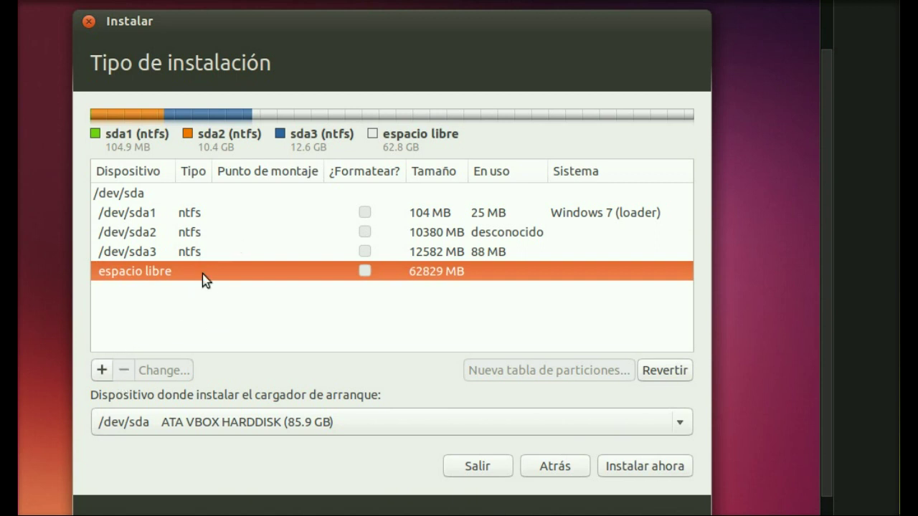
click(208, 253)
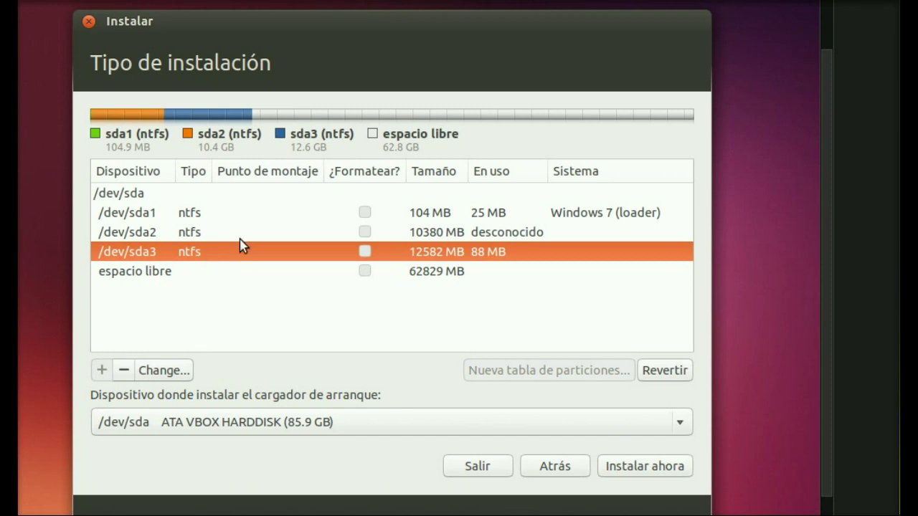
click(233, 233)
click(220, 254)
click(252, 235)
click(232, 257)
click(219, 236)
click(205, 256)
click(200, 237)
click(197, 254)
click(212, 233)
Configure /dev/sda3 as ntfs without formatting, with mount point /windows, and accept writing the changes to disk.
click(195, 251)
click(177, 375)
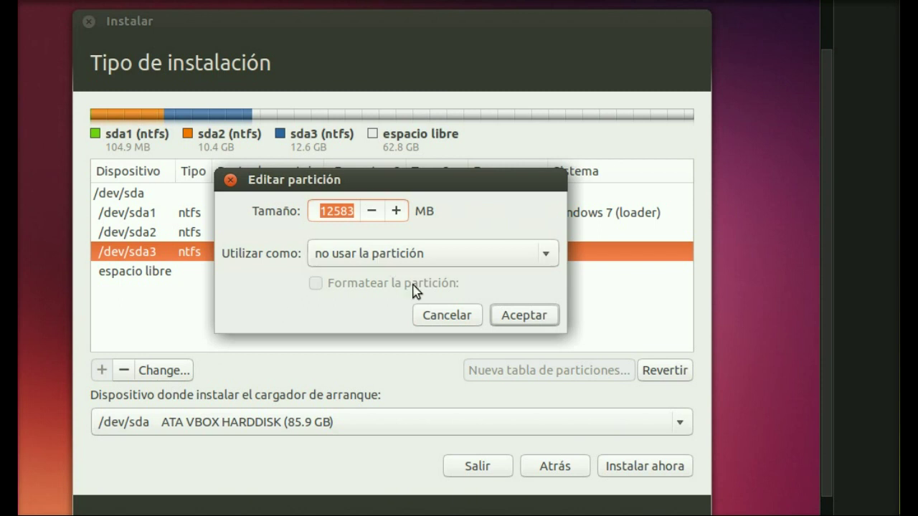
click(355, 257)
click(373, 179)
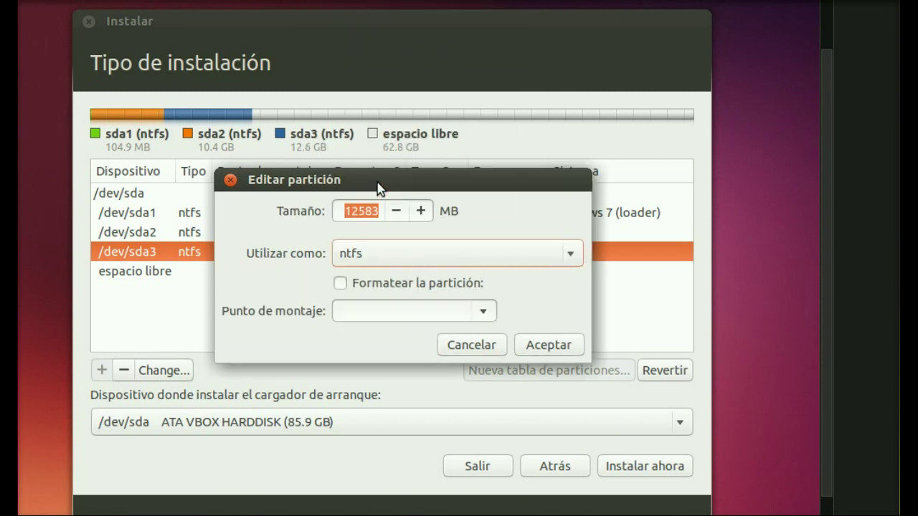
drag(446, 184, 511, 147)
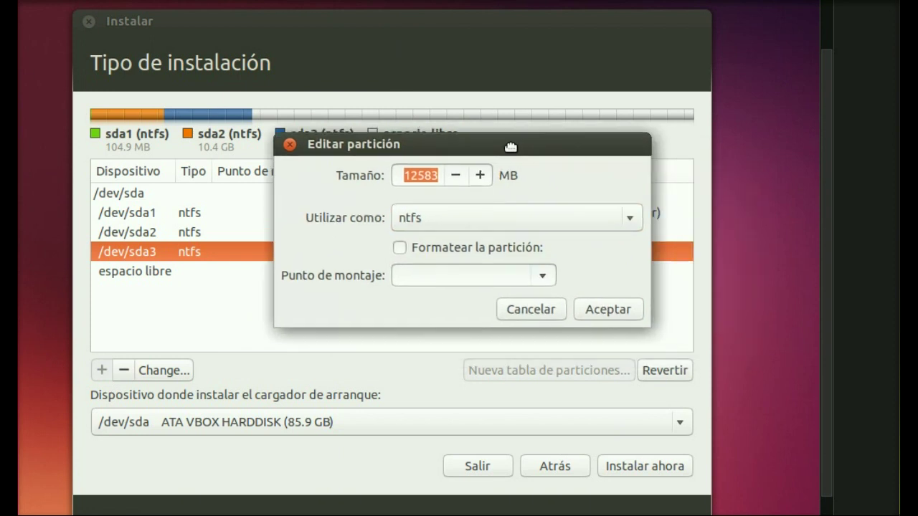
click(546, 278)
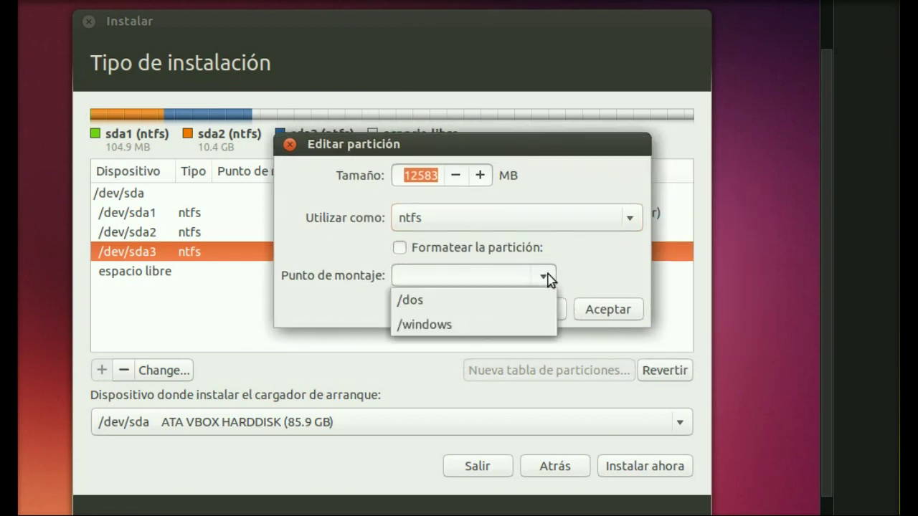
click(402, 327)
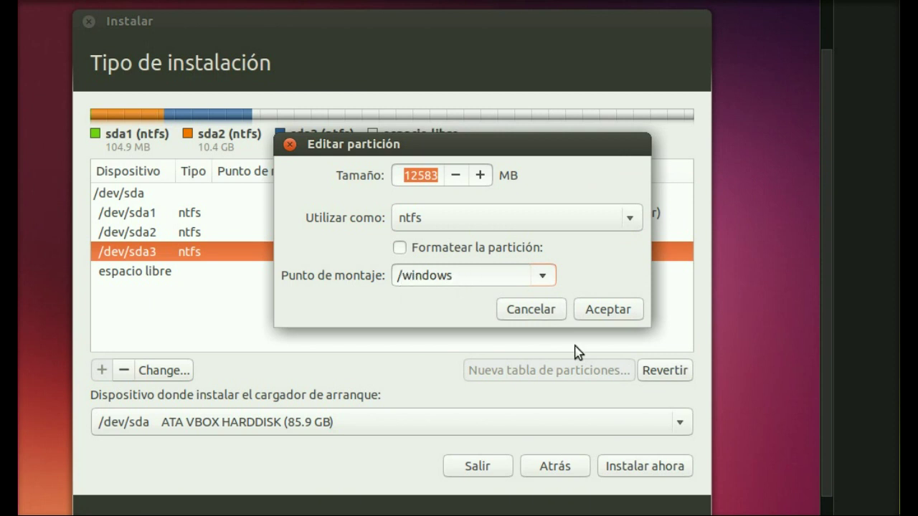
click(618, 316)
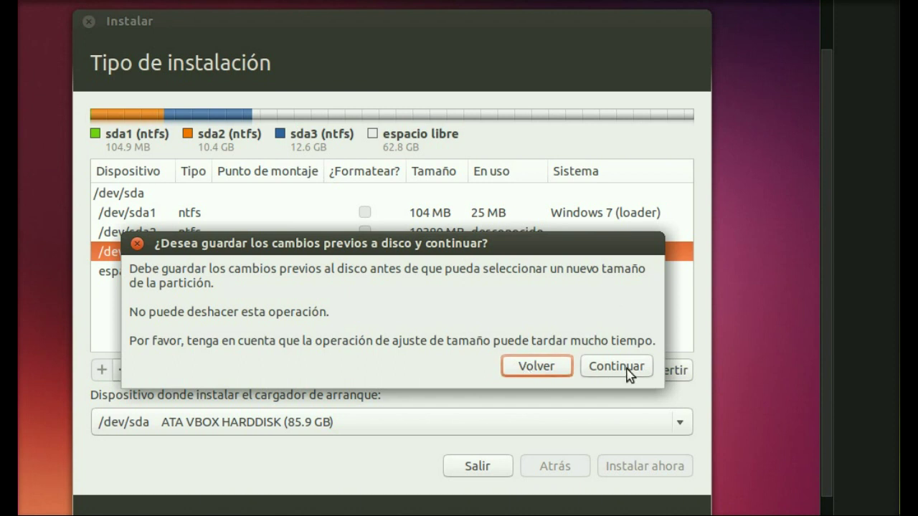
click(634, 286)
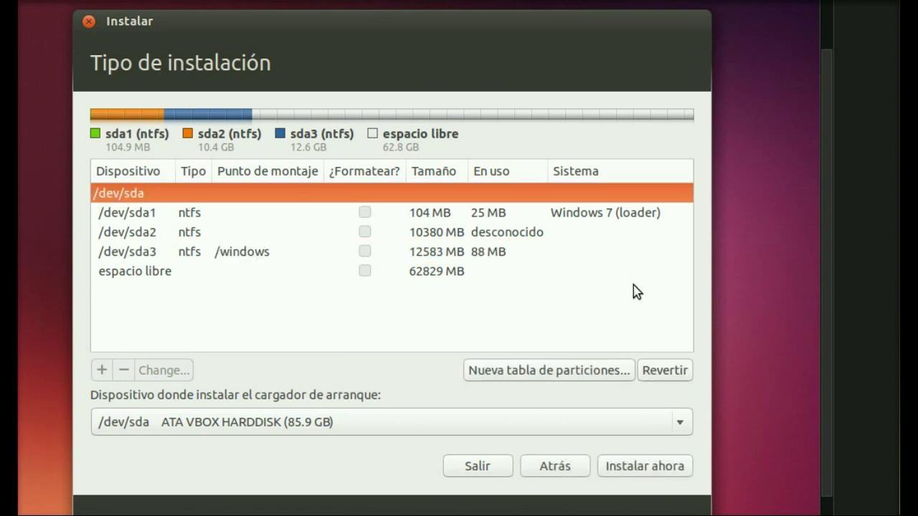
Edit /dev/sda2 to be used as ntfs, leaving the partition unformatted.
click(227, 256)
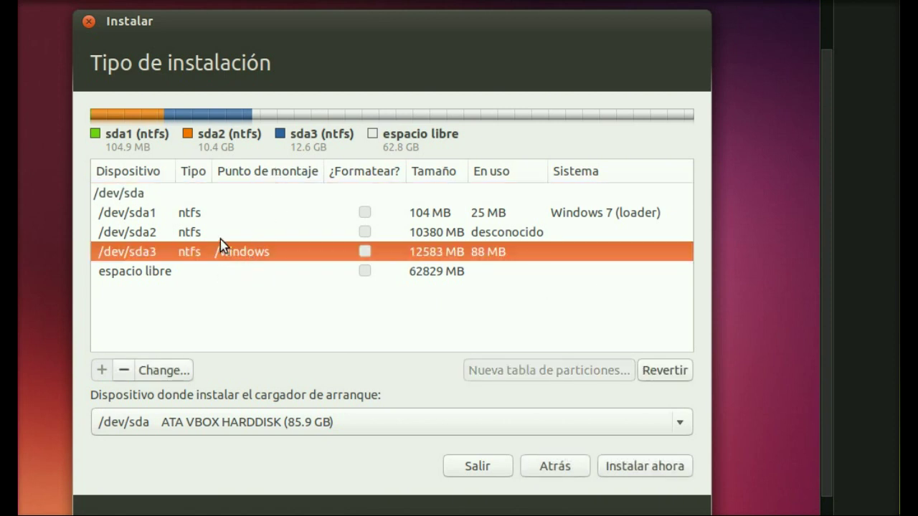
click(257, 237)
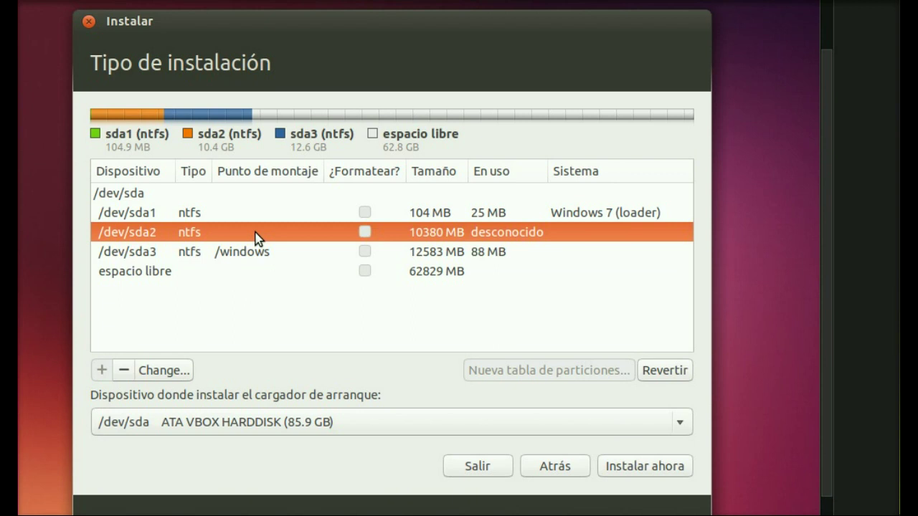
click(184, 378)
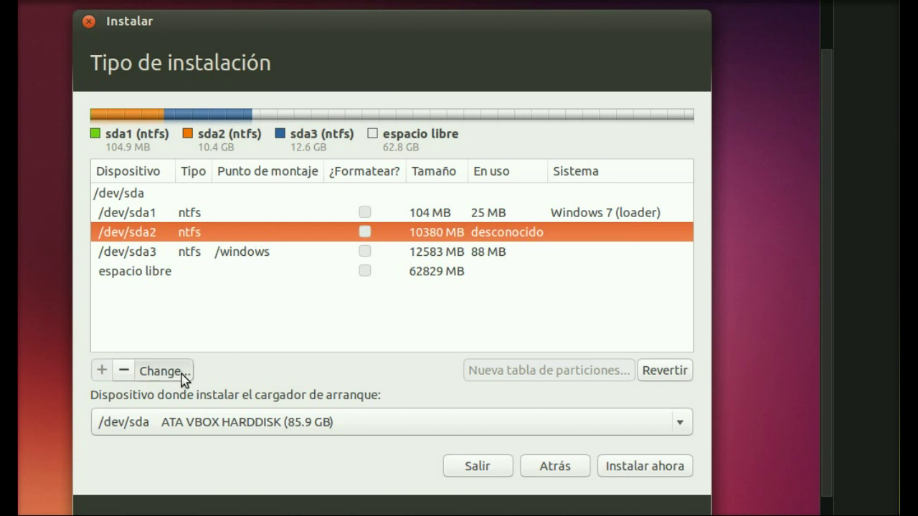
drag(376, 199, 448, 168)
click(482, 212)
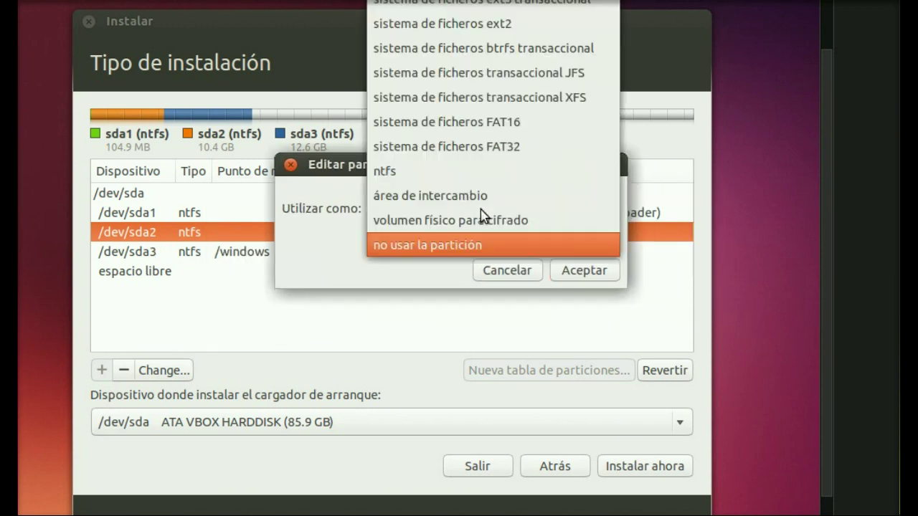
click(438, 179)
drag(501, 175, 459, 313)
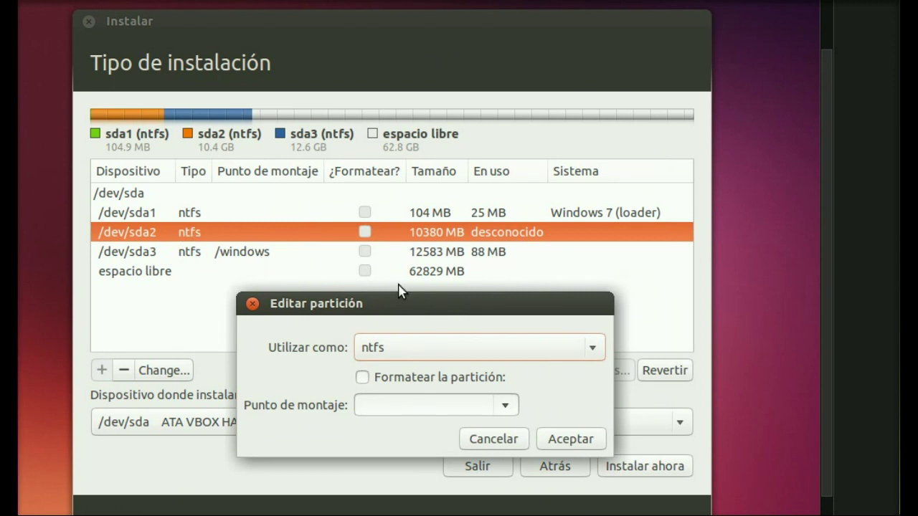
drag(435, 307, 530, 136)
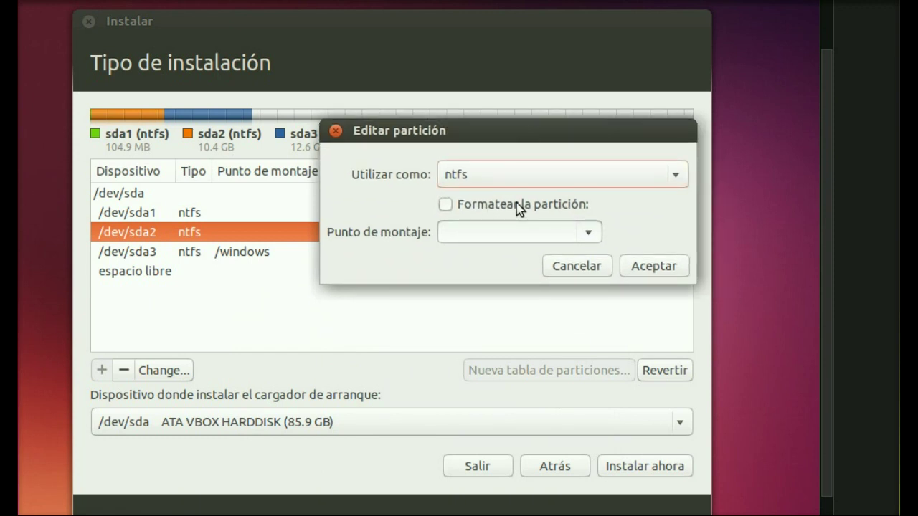
drag(599, 132, 551, 118)
drag(456, 120, 557, 85)
Set the mount point of /dev/sda2 to /windows2 and accept the partition changes.
click(638, 184)
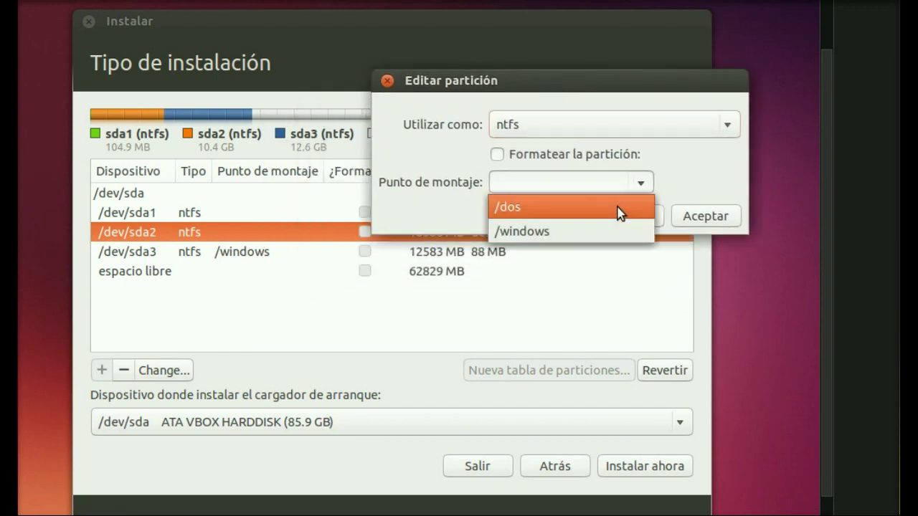
click(603, 230)
text(2)
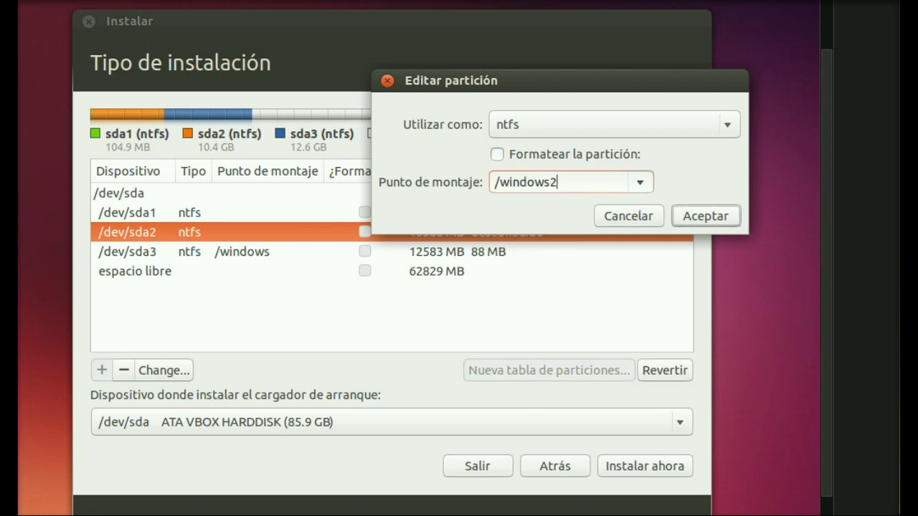
click(703, 216)
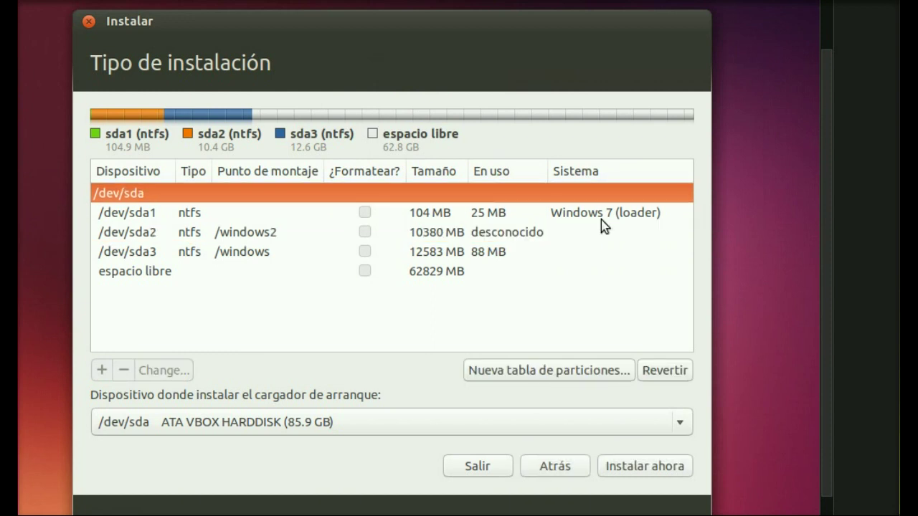
Start a new logical partition at the beginning of the free space on /dev/sda, with a size of 100 MB.
click(246, 257)
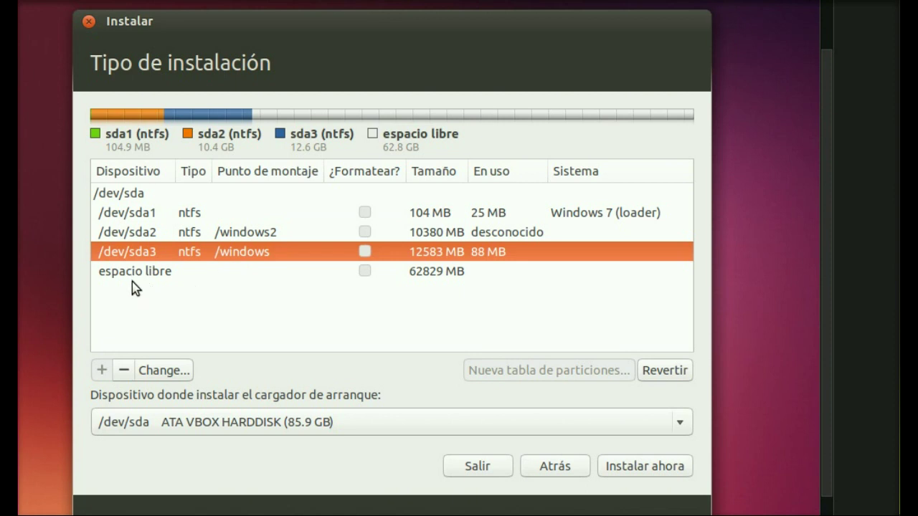
click(149, 273)
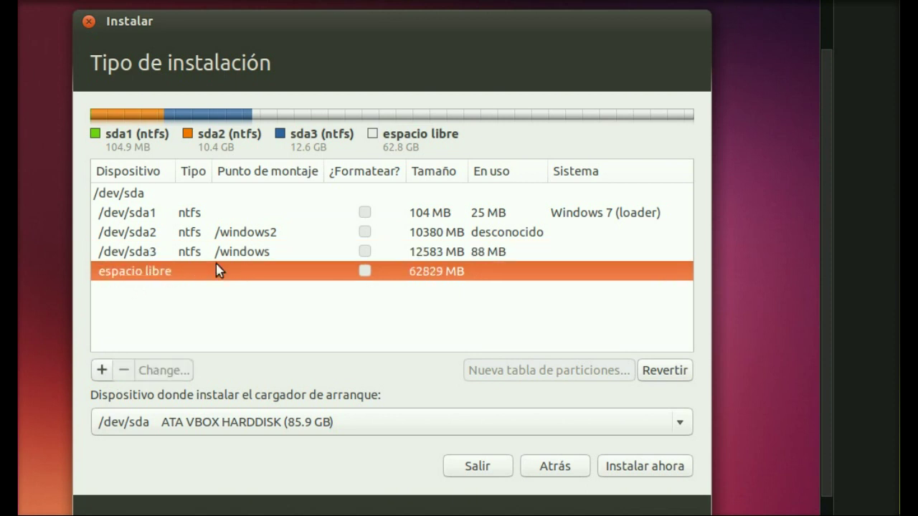
click(102, 370)
drag(368, 164, 414, 165)
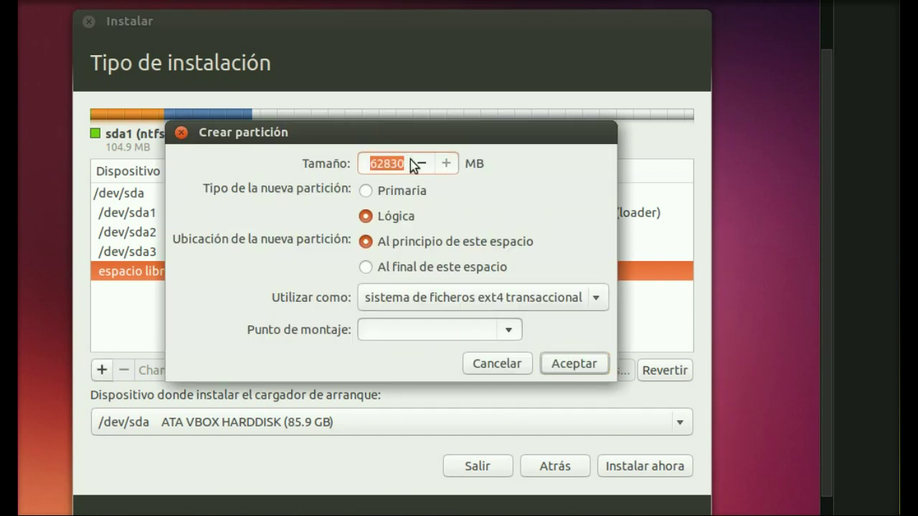
text(100)
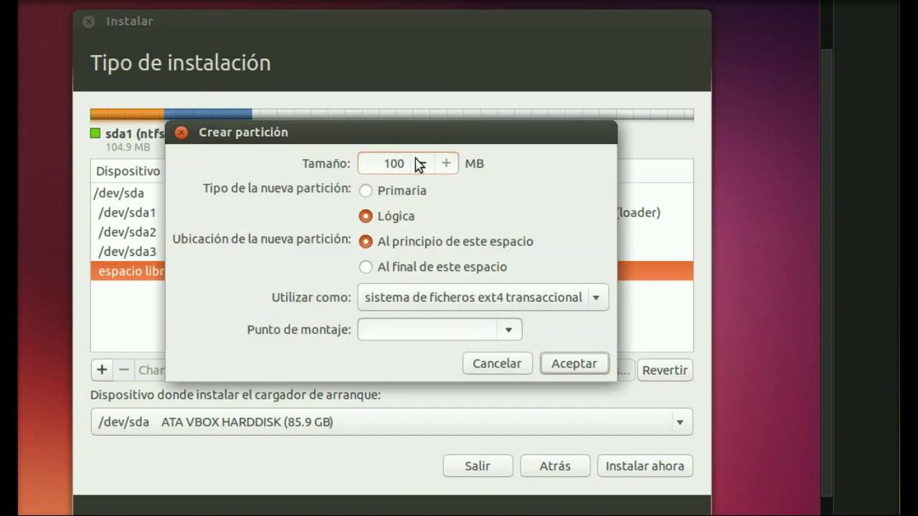
drag(432, 144, 479, 134)
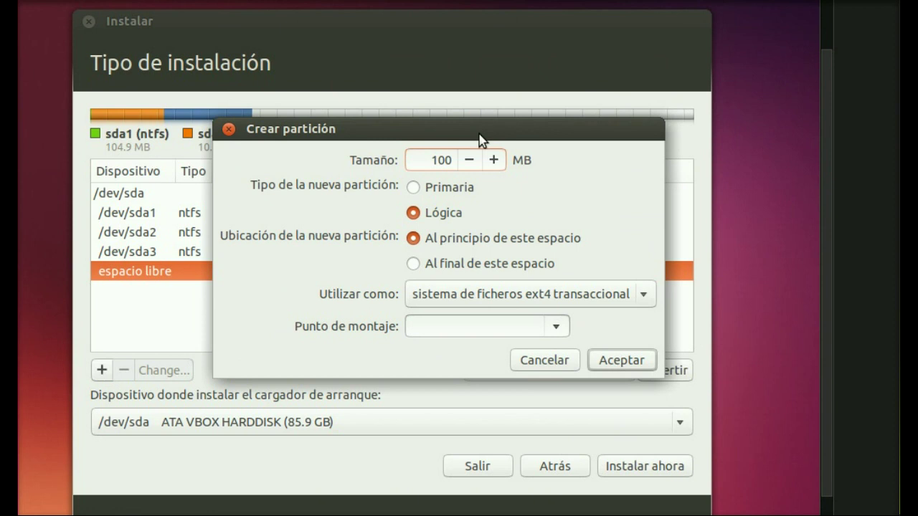
mouse_move(480, 136)
mouse_down()
mouse_move(443, 165)
mouse_move(455, 100)
mouse_move(470, 136)
mouse_move(455, 139)
mouse_move(467, 150)
mouse_up()
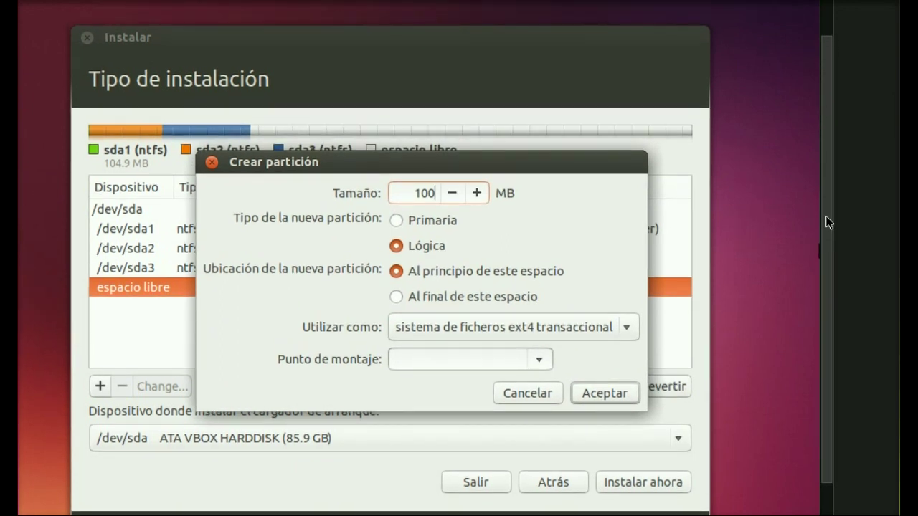
mouse_move(825, 216)
mouse_down()
mouse_move(839, 235)
mouse_move(842, 211)
mouse_move(849, 250)
mouse_move(839, 205)
mouse_up()
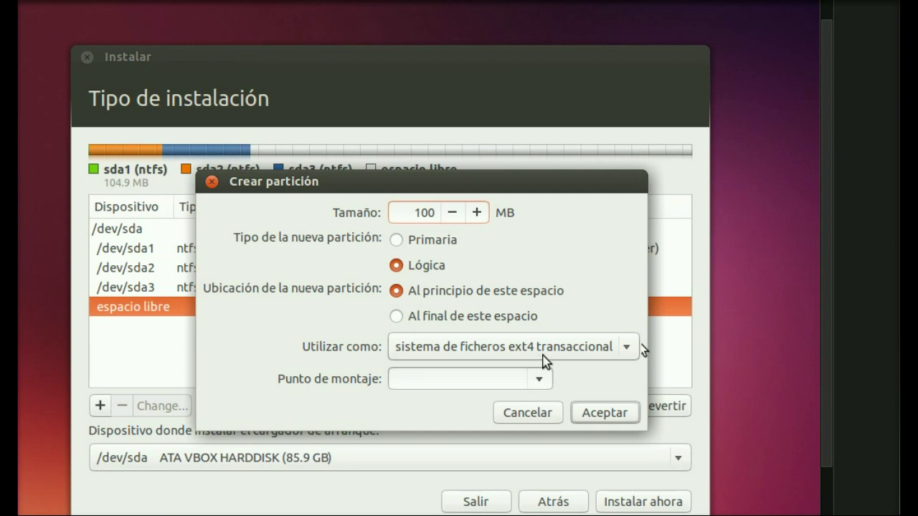
Set the mount point of the 100 MB ext4 partition to /boot and create it.
click(539, 380)
click(473, 426)
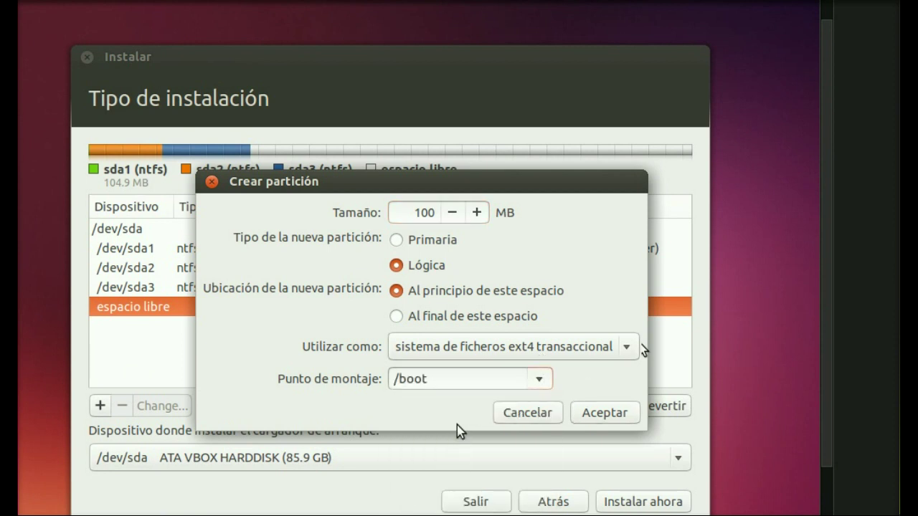
drag(500, 188, 499, 155)
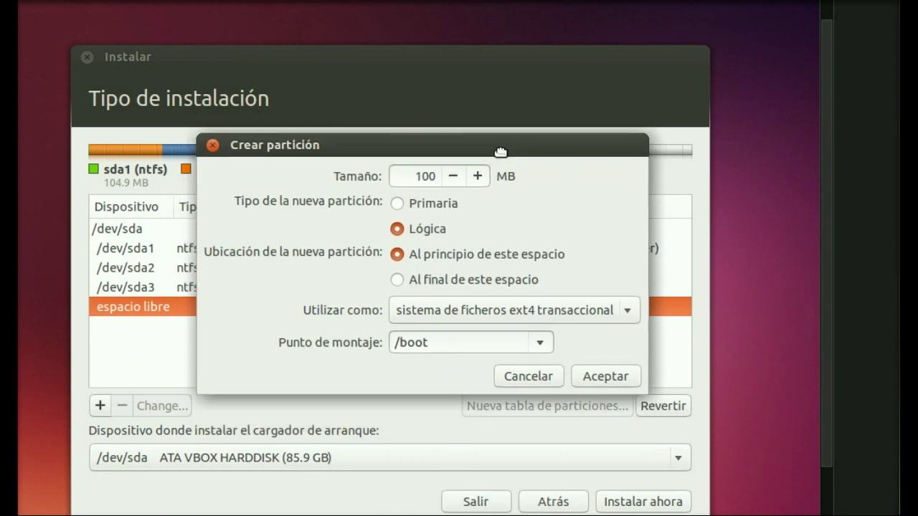
click(605, 380)
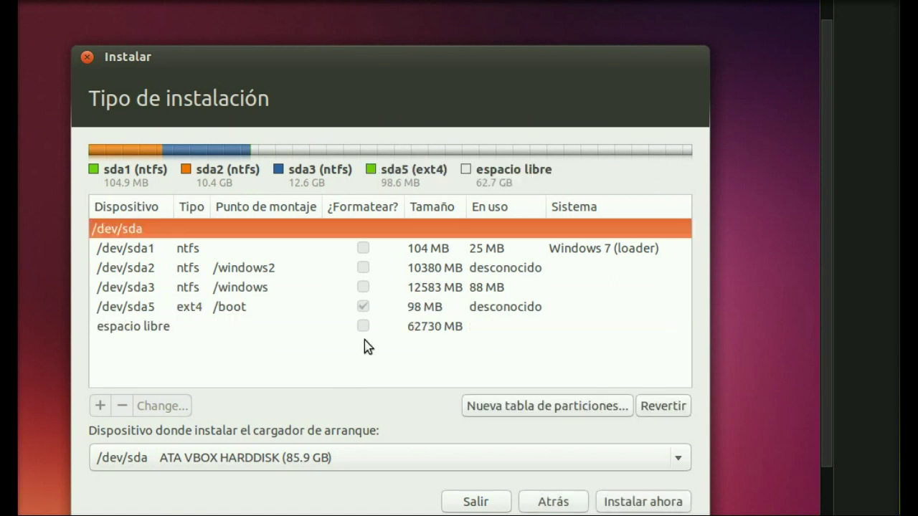
Start another logical partition at the beginning of the remaining free space and set its size to 2024 MB.
click(116, 329)
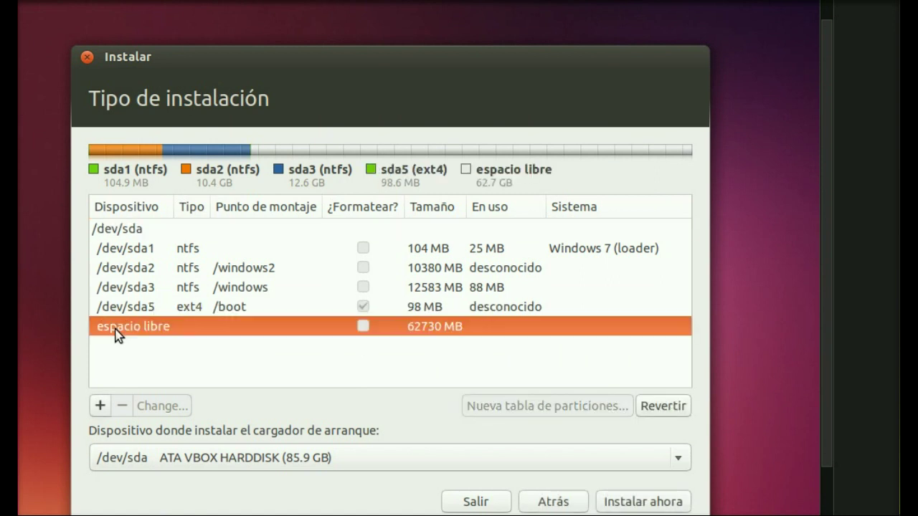
click(100, 406)
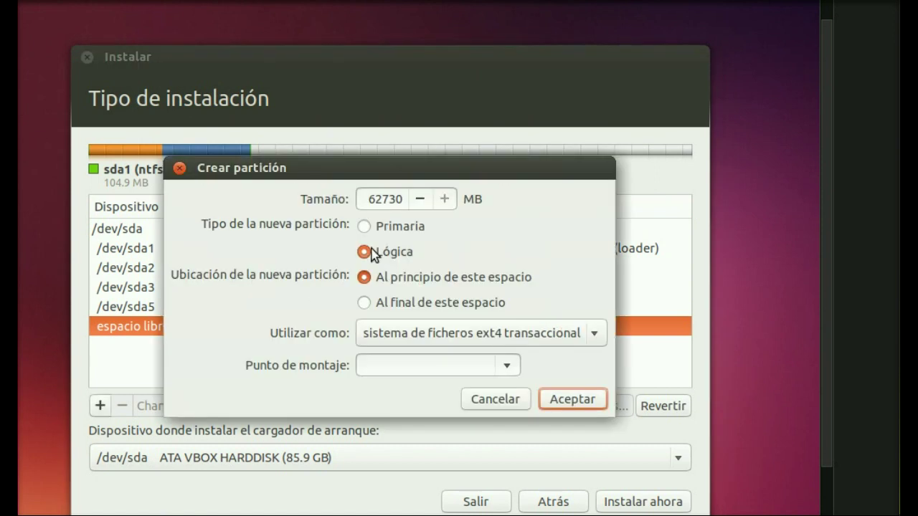
drag(481, 177, 610, 176)
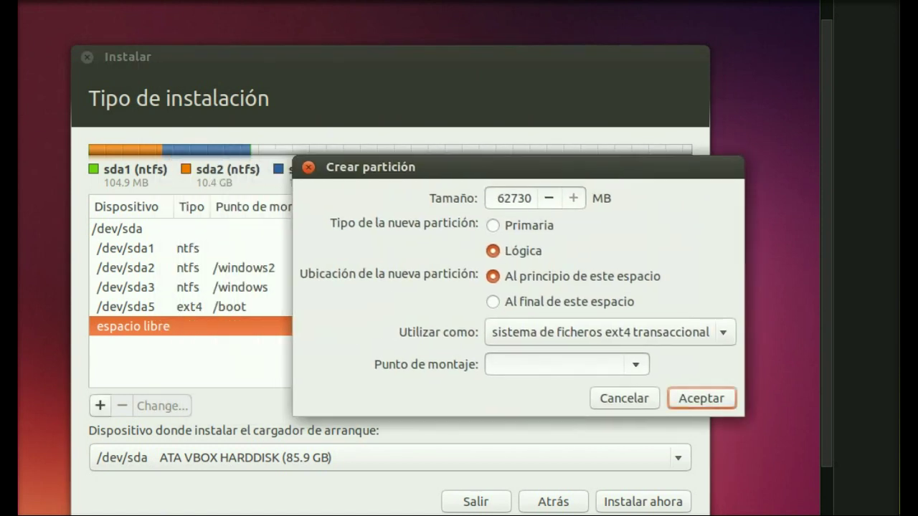
drag(500, 199, 500, 160)
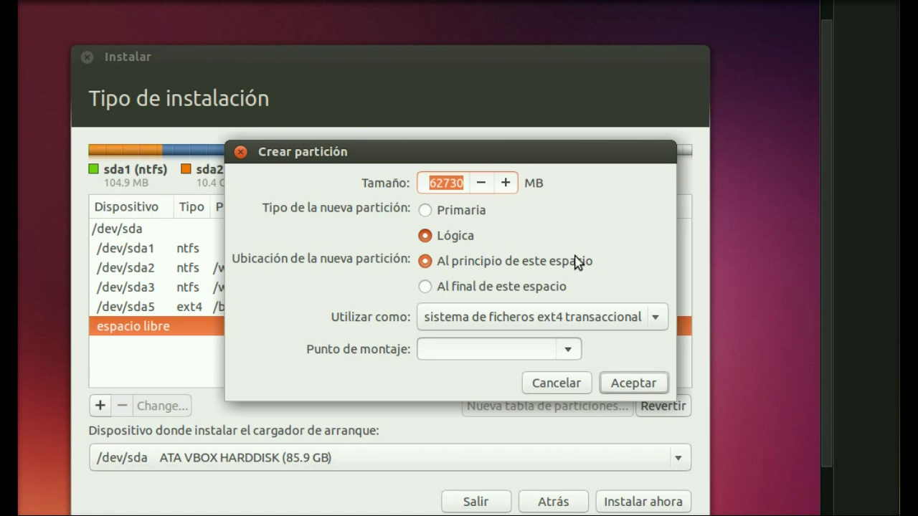
click(622, 324)
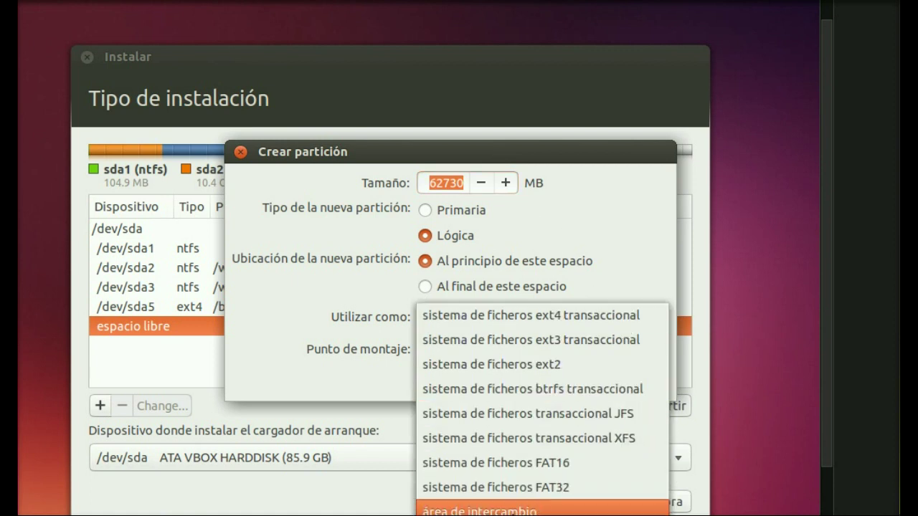
click(418, 187)
click(427, 187)
double_click(465, 183)
text(1)
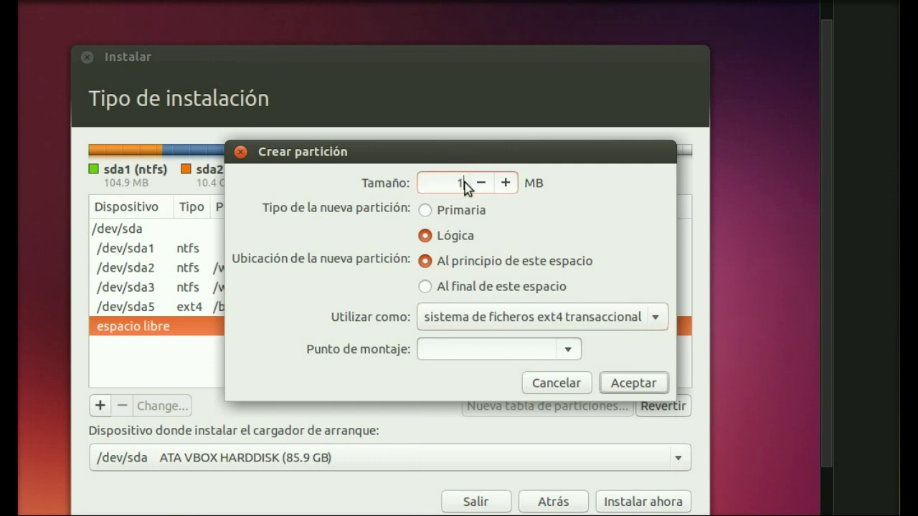
text(024)
drag(559, 152, 556, 105)
click(430, 136)
key(Delete)
text(2)
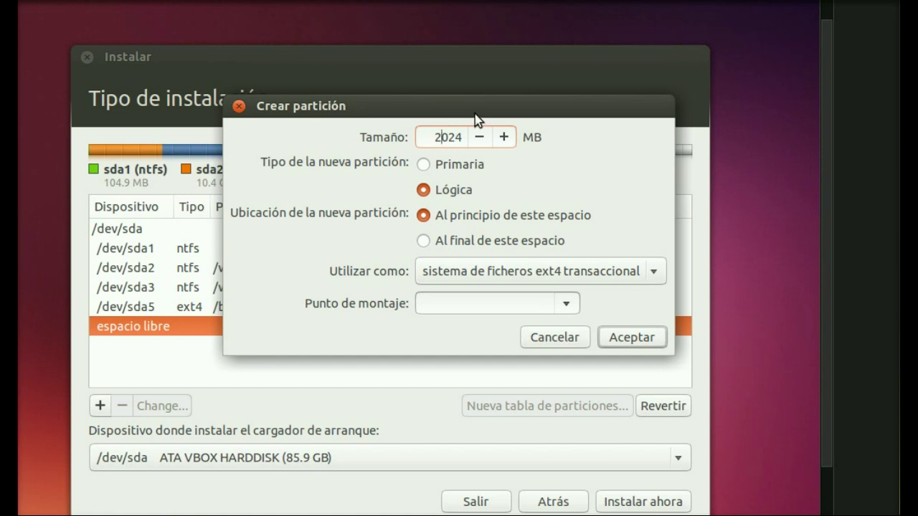
Set the 2024 MB partition to be used as swap (área de intercambio) and create it.
drag(476, 113, 451, 89)
click(480, 249)
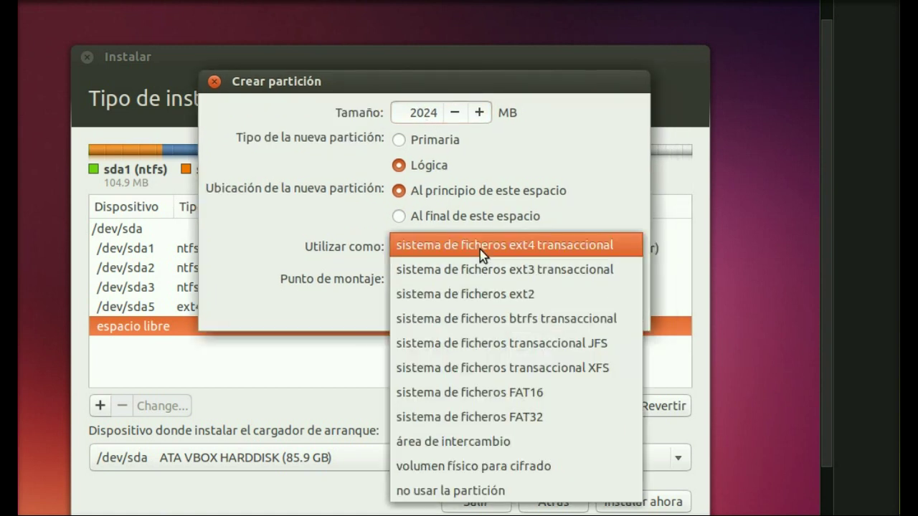
click(476, 440)
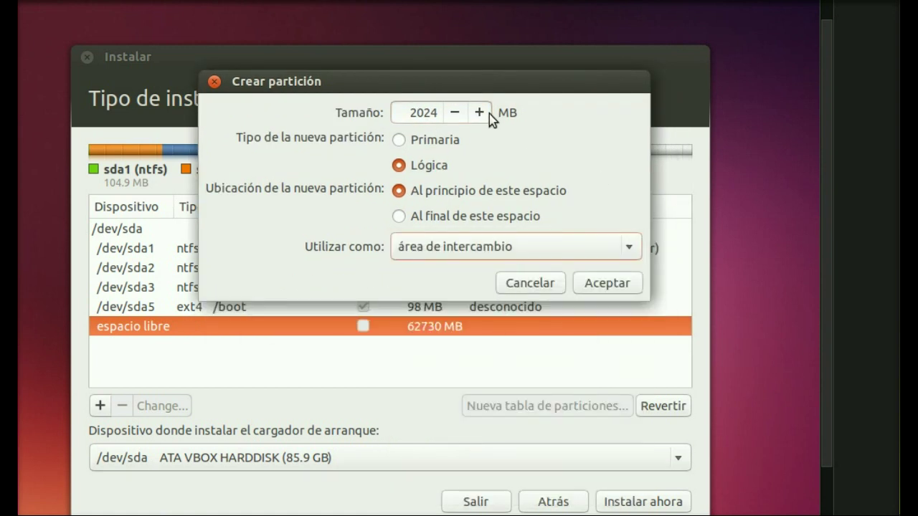
drag(498, 82, 528, 108)
click(636, 312)
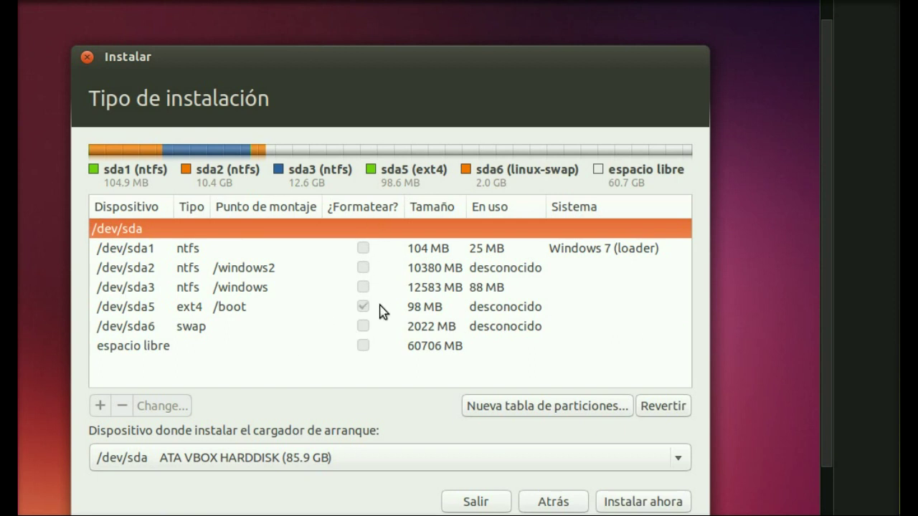
Start a logical ext4 partition in the free space remaining after the swap partition, with a size of 12000 MB.
click(150, 346)
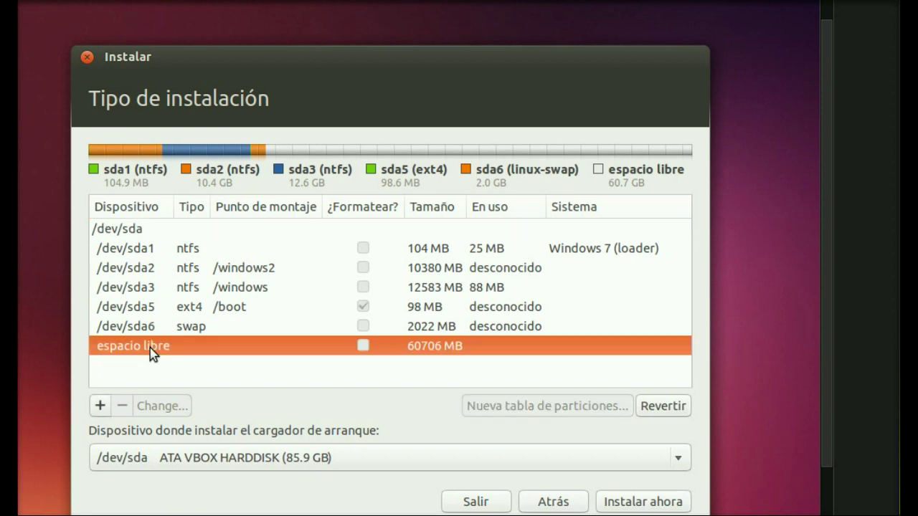
click(100, 406)
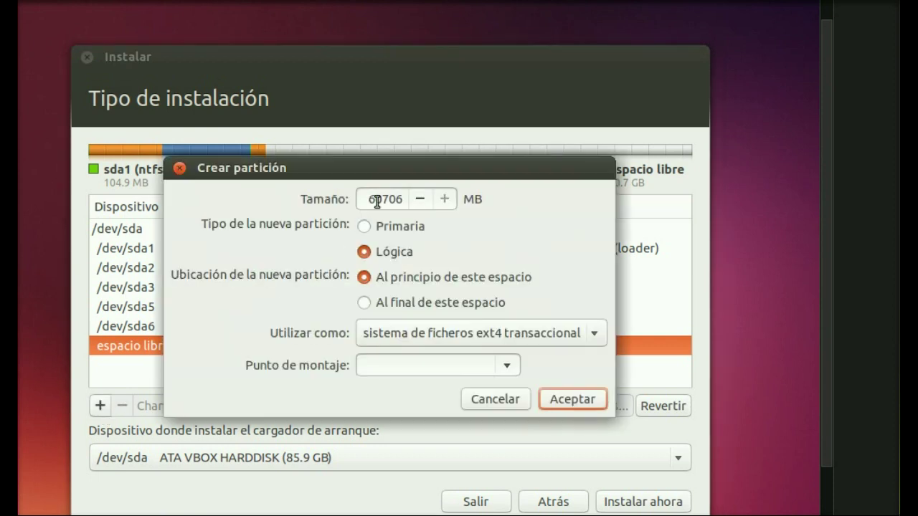
drag(368, 199, 412, 208)
drag(442, 172, 530, 154)
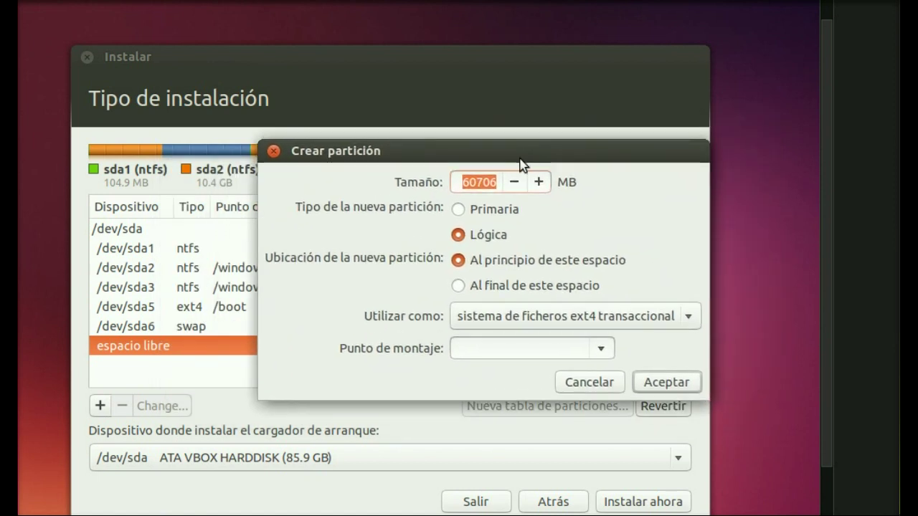
click(601, 349)
click(636, 256)
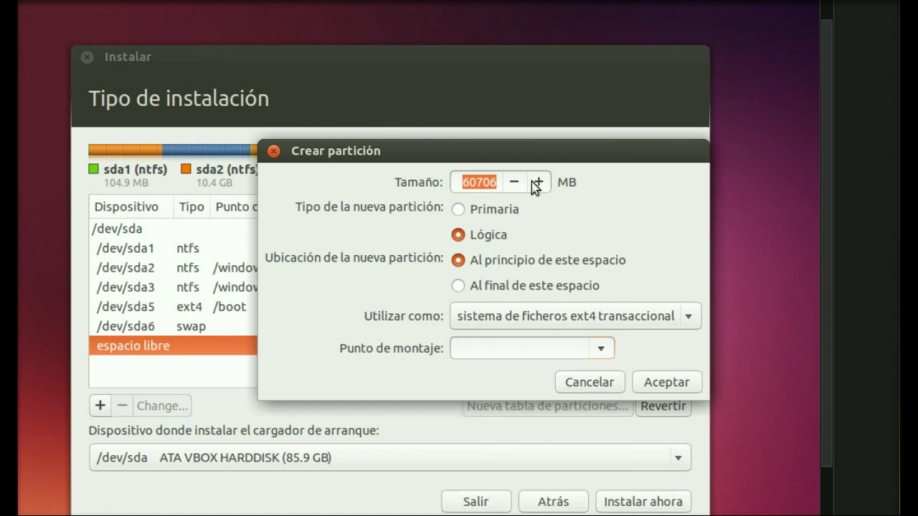
drag(553, 153, 485, 163)
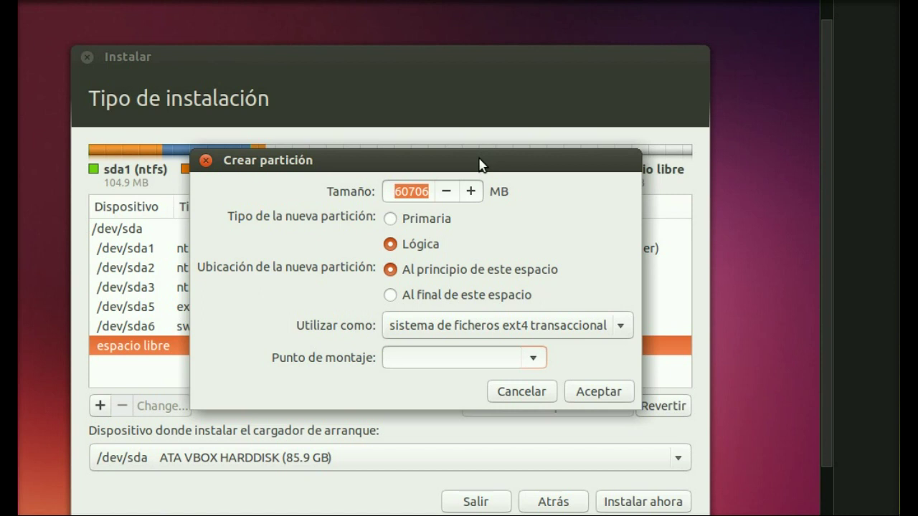
click(393, 191)
double_click(439, 185)
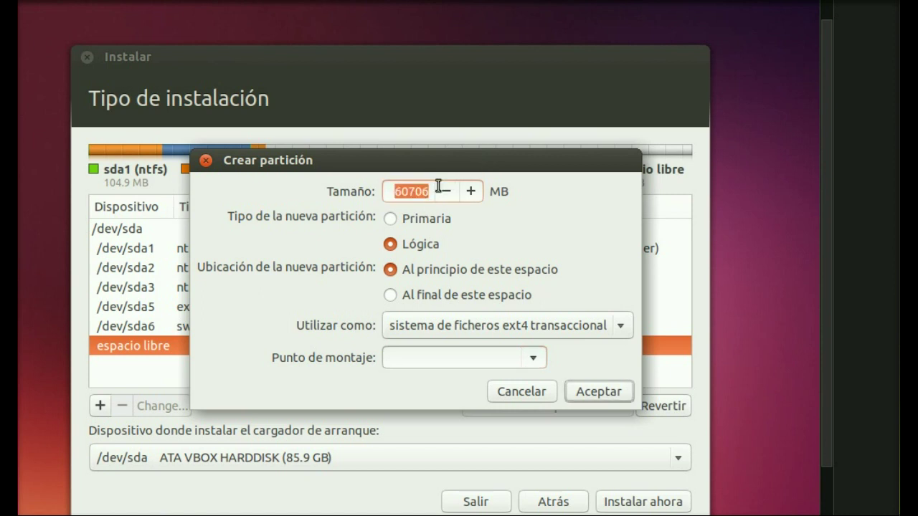
key(BackSpace)
text(120)
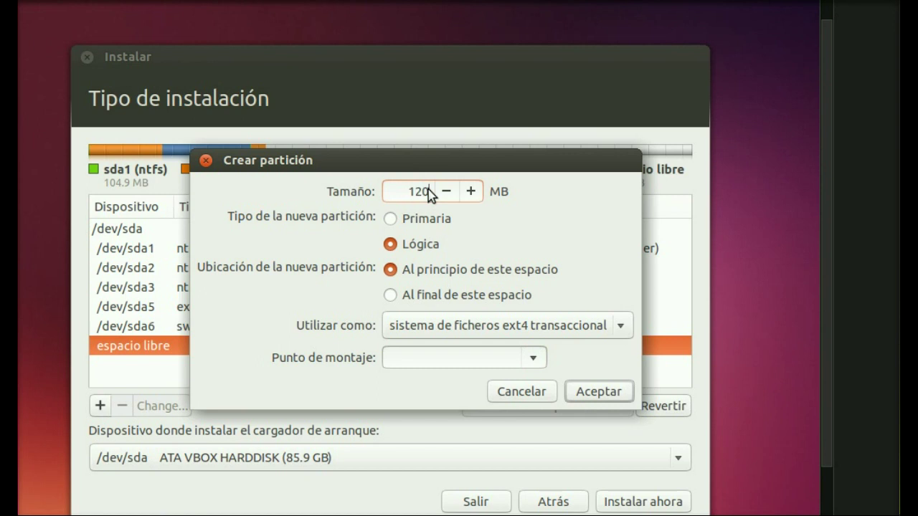
text(00)
drag(452, 172, 432, 147)
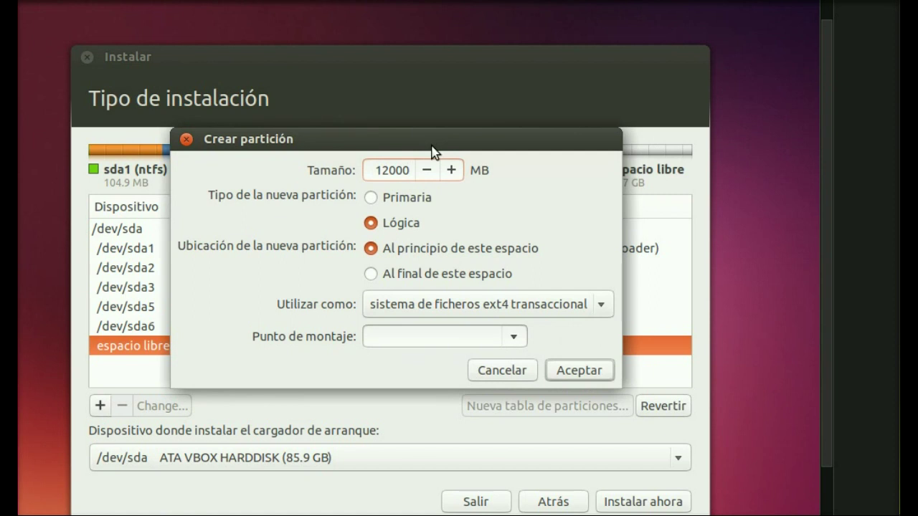
drag(431, 147, 458, 110)
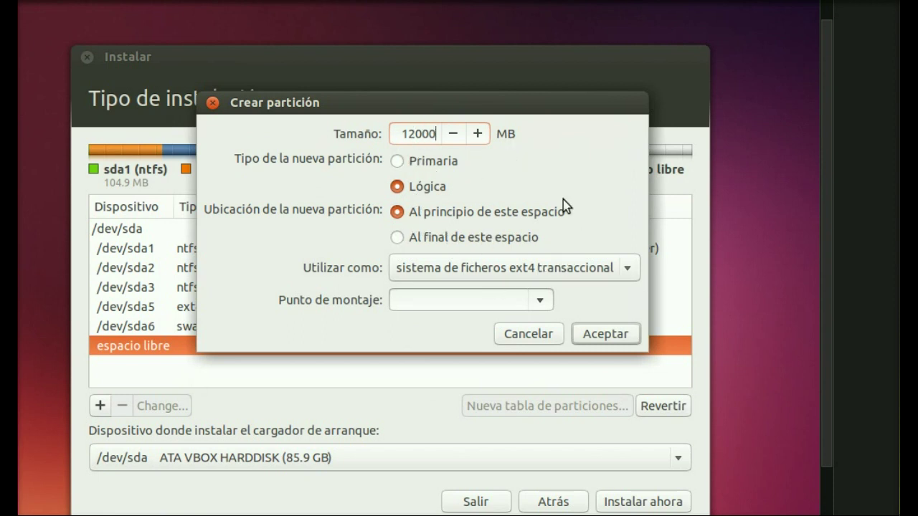
Assign the root mount point / to the 12000 MB ext4 partition and create it.
click(541, 301)
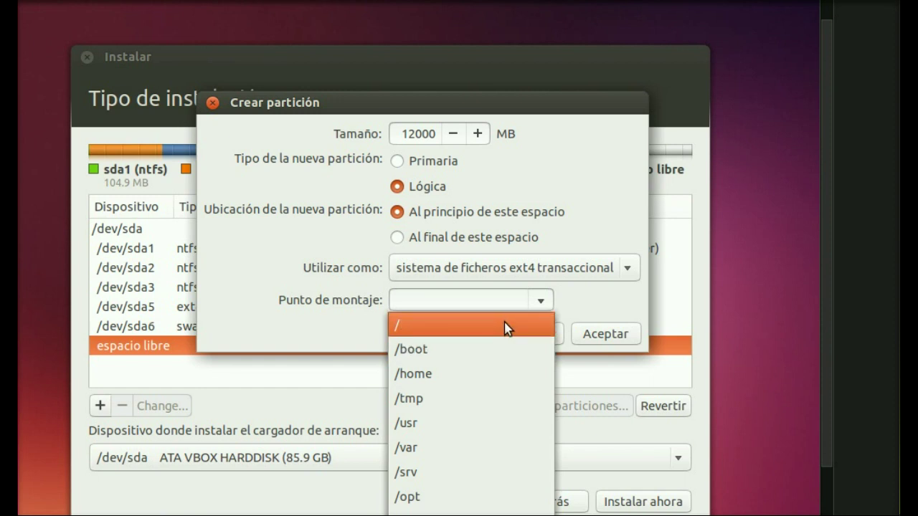
click(422, 327)
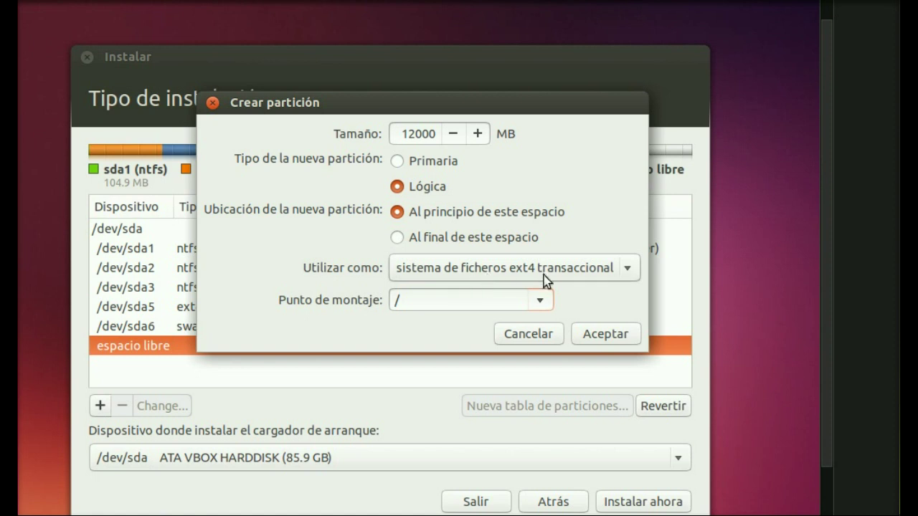
click(609, 336)
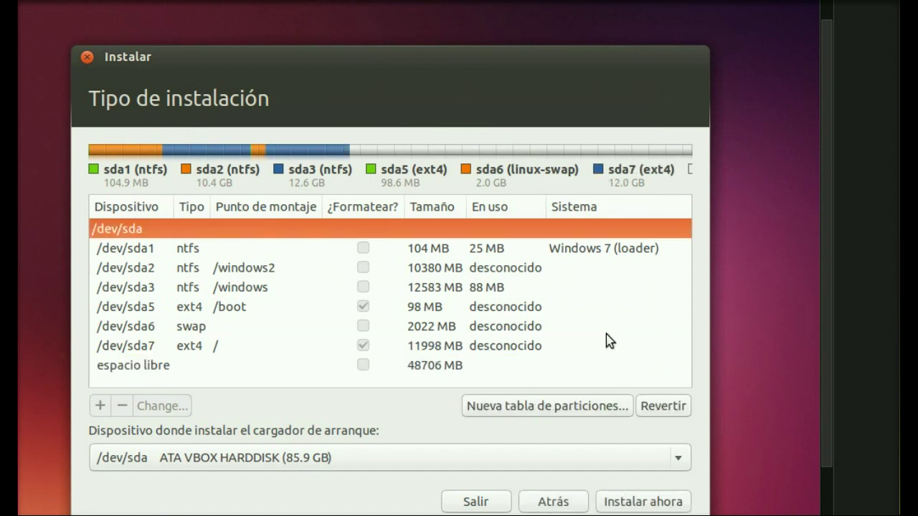
Try to create a logical ext4 partition of 48706 MB in the remaining free space, mounted at /home.
click(138, 365)
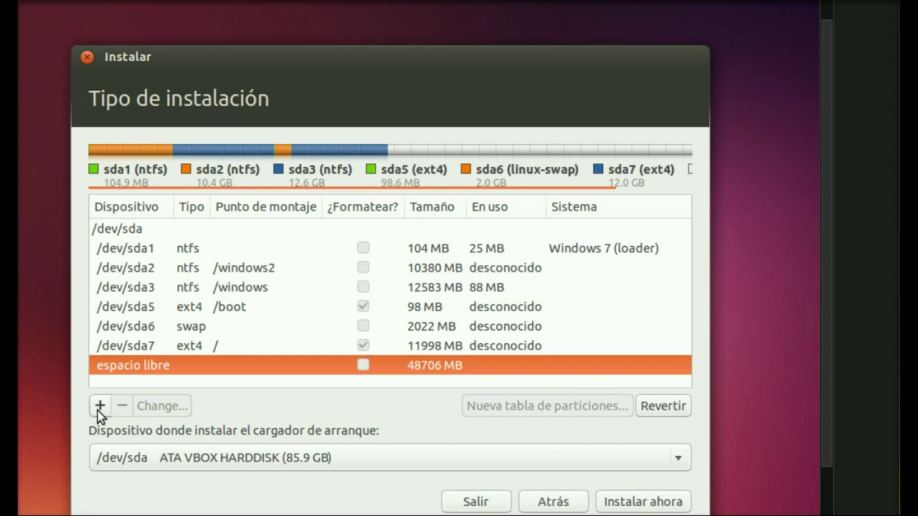
click(102, 406)
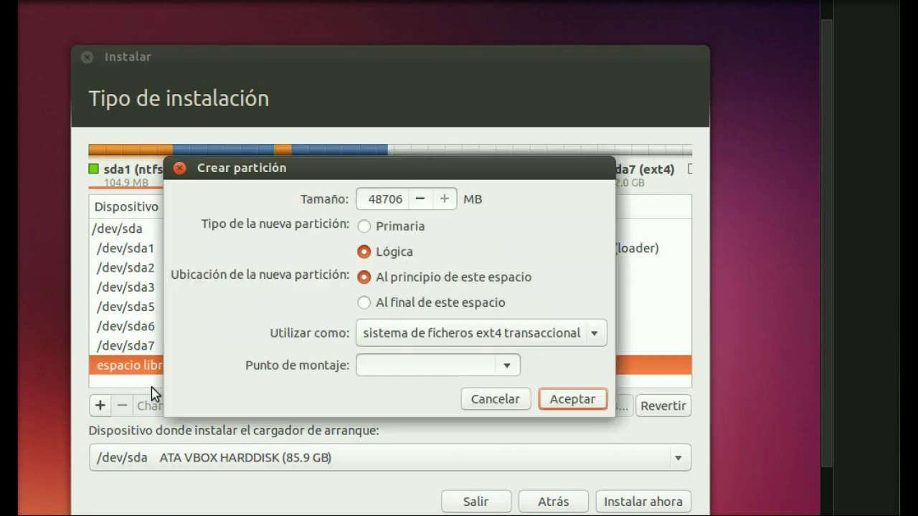
drag(437, 171, 447, 98)
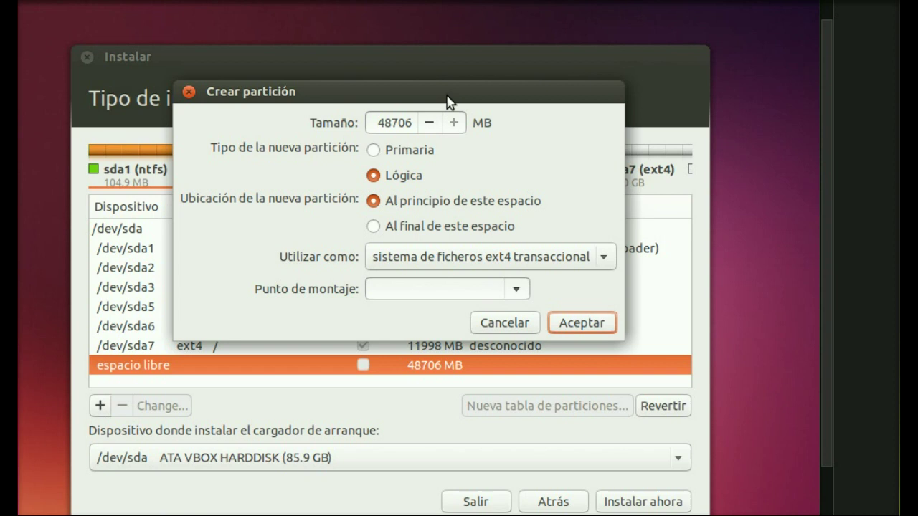
drag(446, 98, 470, 103)
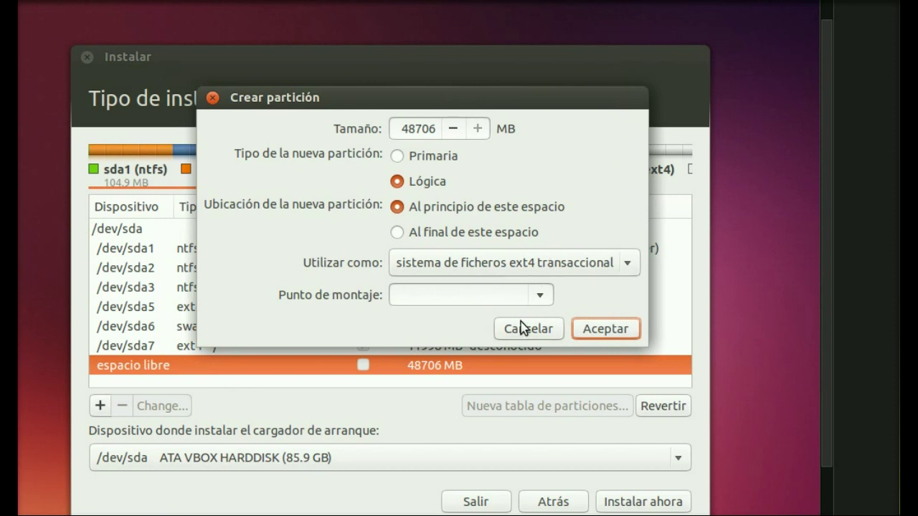
mouse_move(438, 101)
mouse_down()
mouse_move(435, 76)
mouse_move(486, 123)
mouse_move(433, 83)
mouse_up()
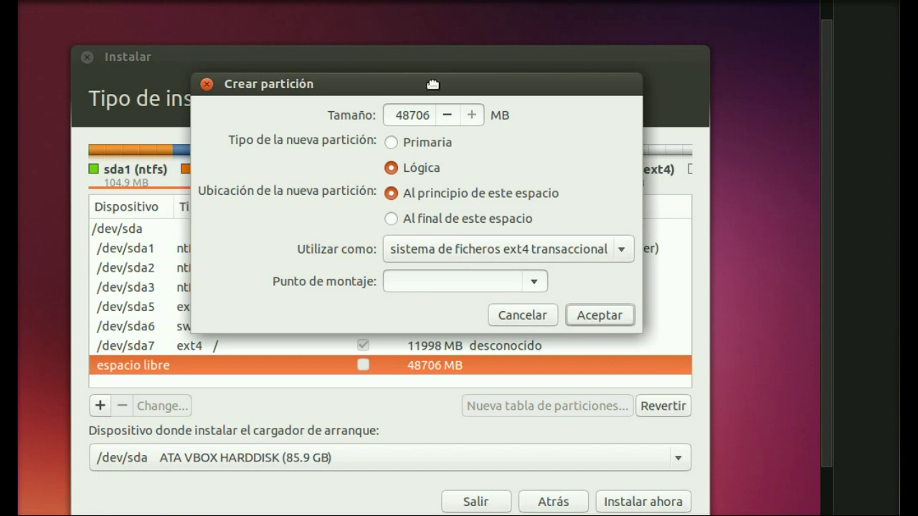
drag(432, 84, 439, 97)
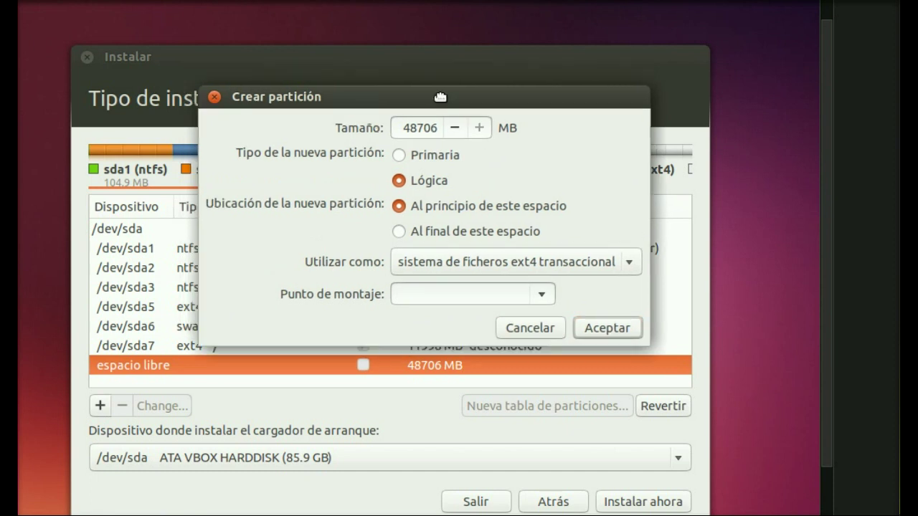
click(544, 296)
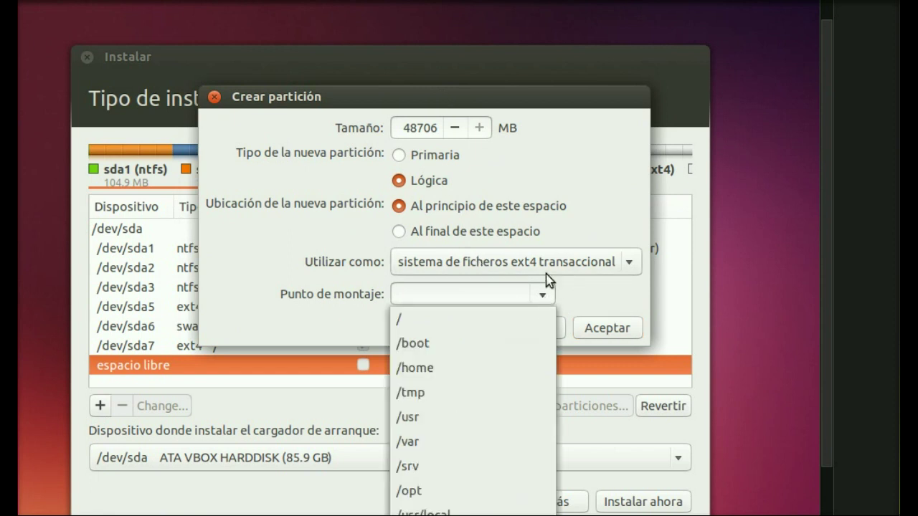
click(248, 316)
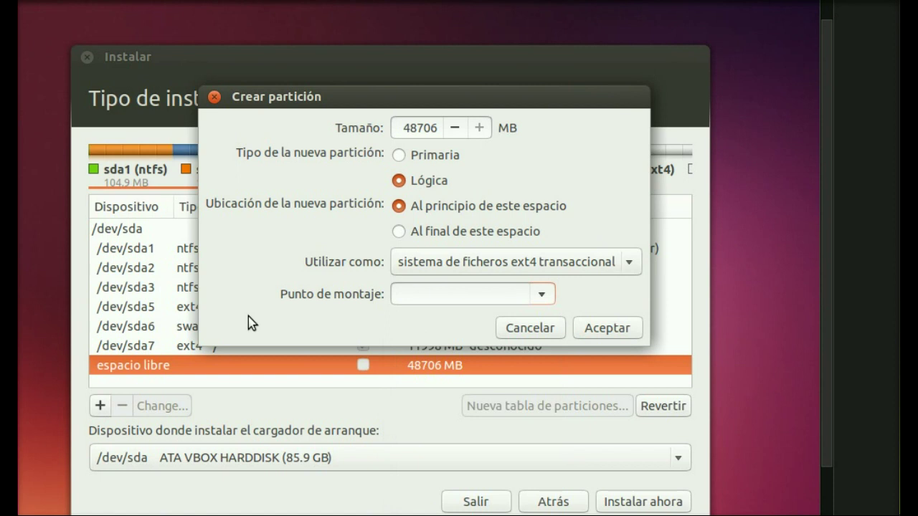
click(543, 301)
click(432, 369)
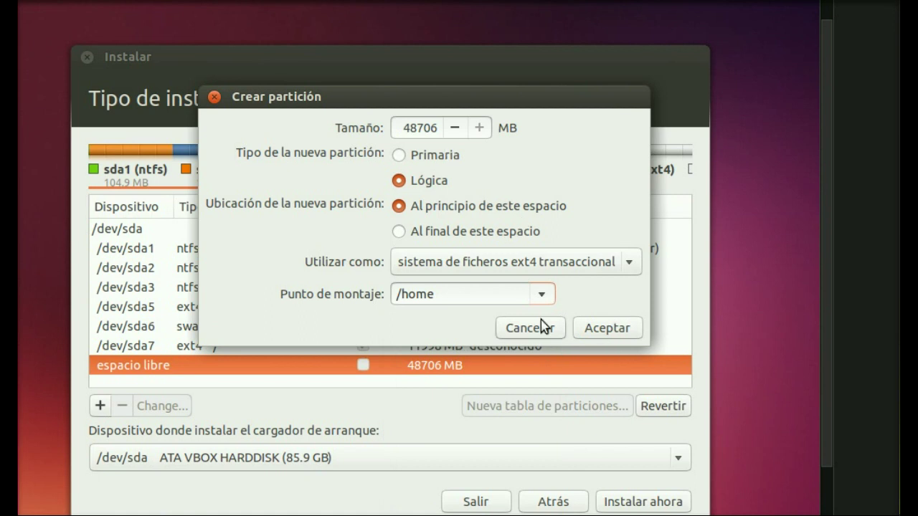
click(609, 327)
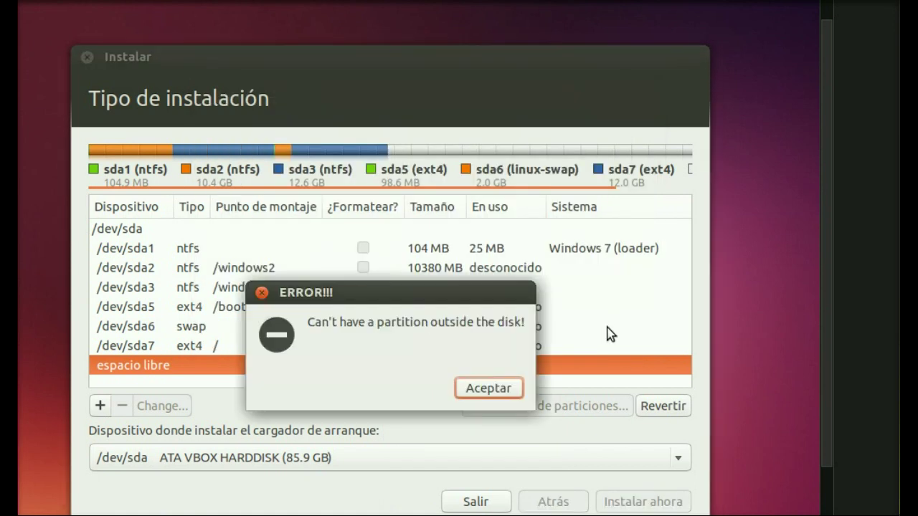
click(495, 393)
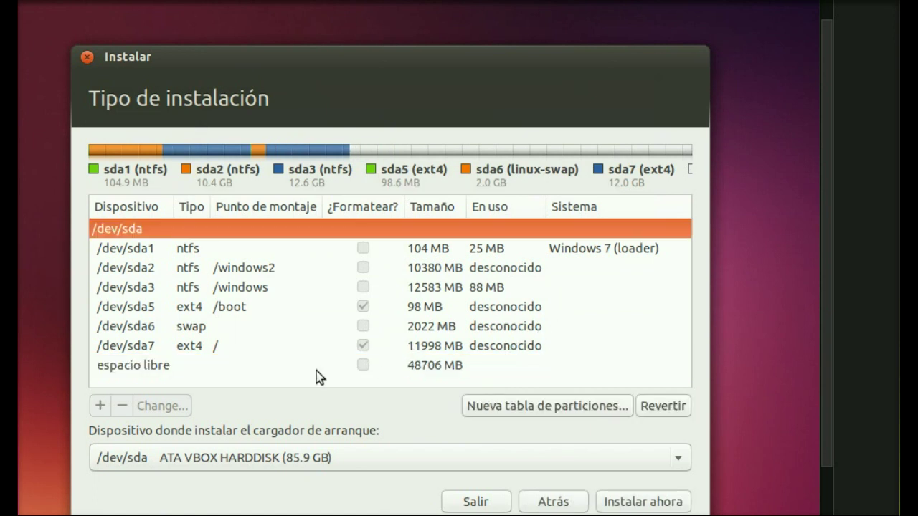
Retry creating the /home ext4 partition with the full 48706 MB of free space and dismiss the error.
click(212, 372)
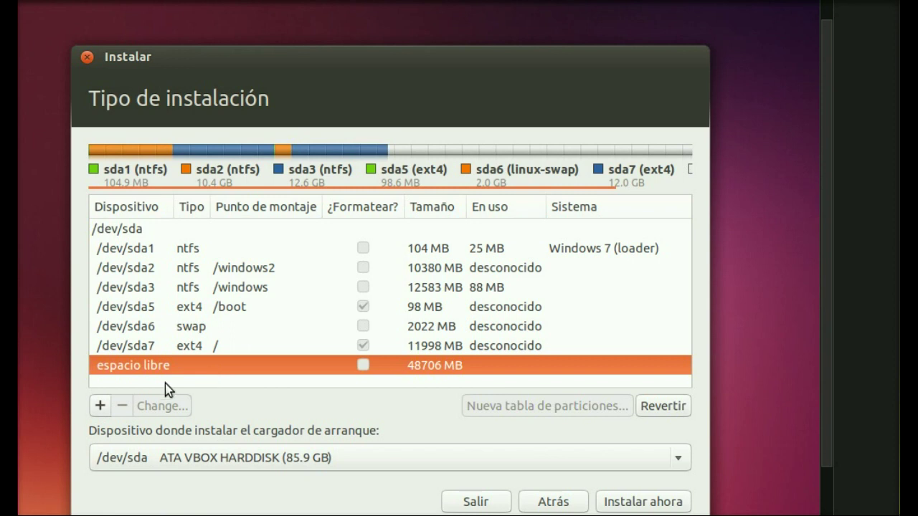
click(100, 406)
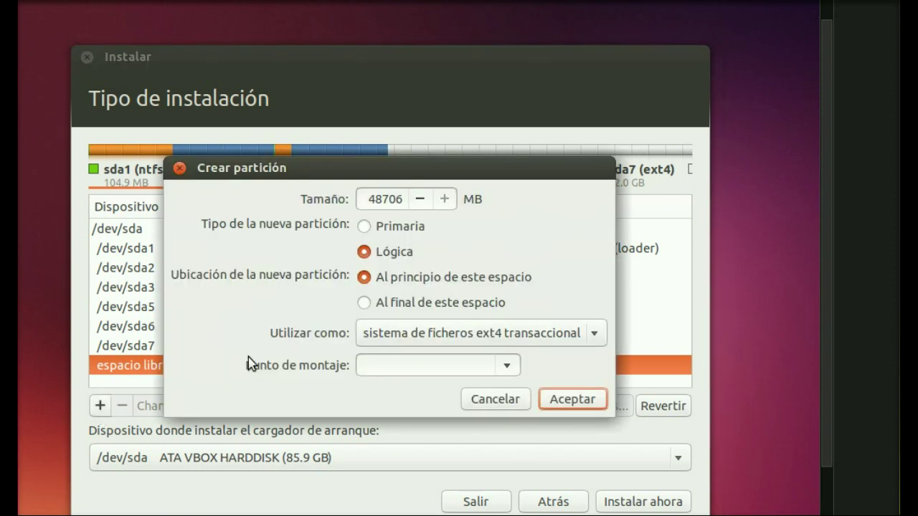
click(513, 367)
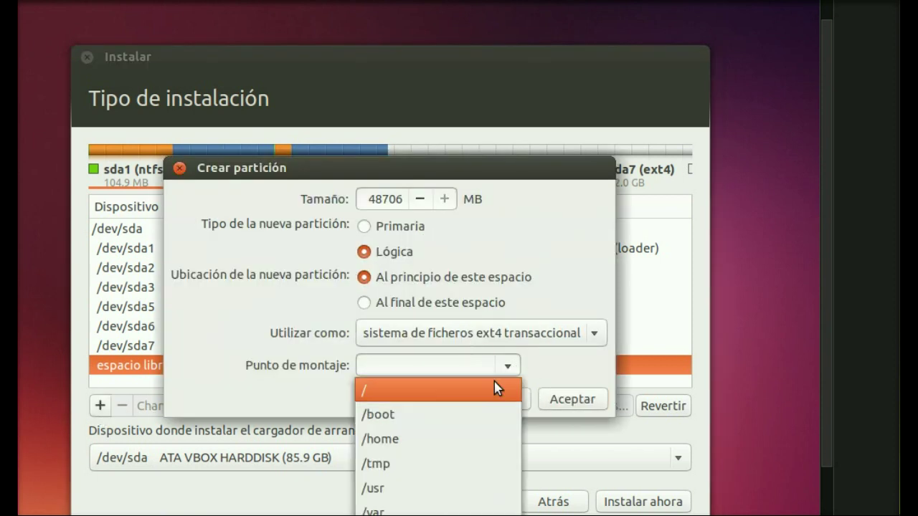
click(425, 439)
click(563, 400)
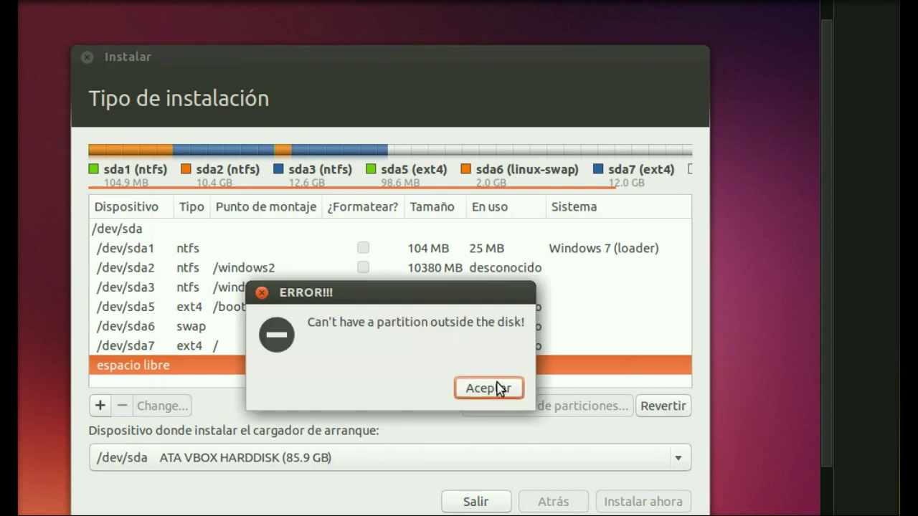
drag(439, 302, 462, 204)
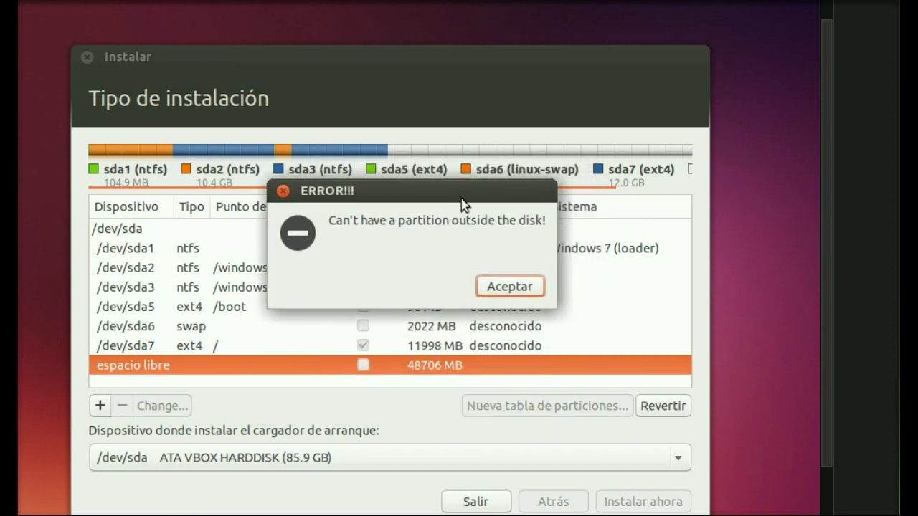
click(522, 288)
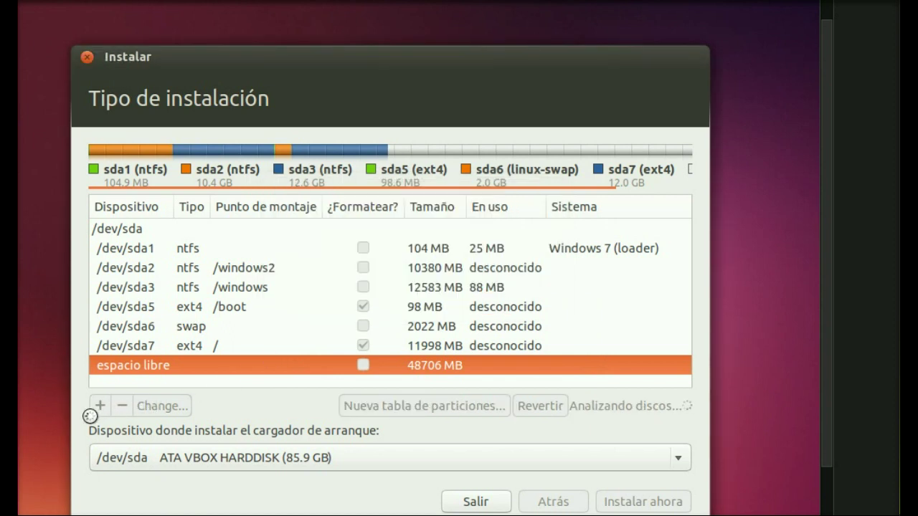
Start a logical ext4 partition in the remaining free space and reduce its size to 48701 MB.
click(147, 368)
click(101, 406)
click(420, 200)
click(419, 199)
click(420, 199)
click(419, 200)
click(419, 199)
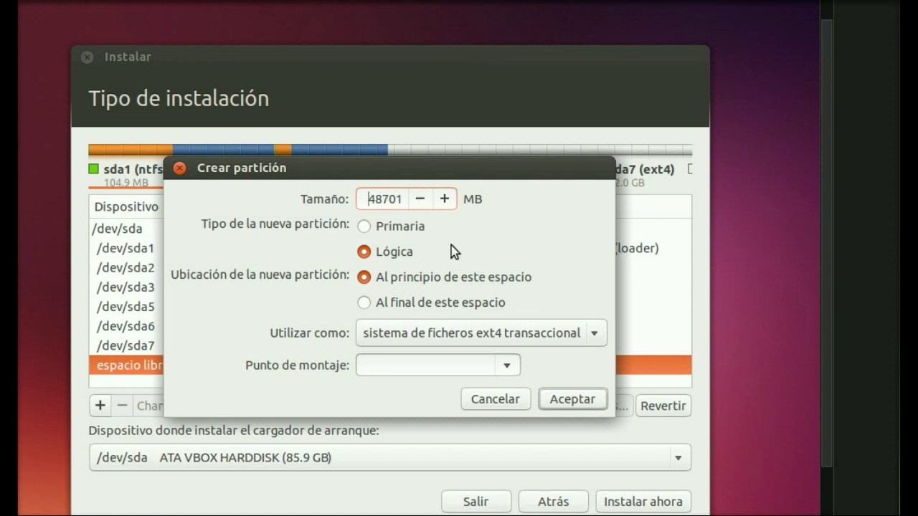
Assign the /home mount point to the 48701 MB ext4 partition and create it.
click(515, 367)
click(420, 440)
click(558, 400)
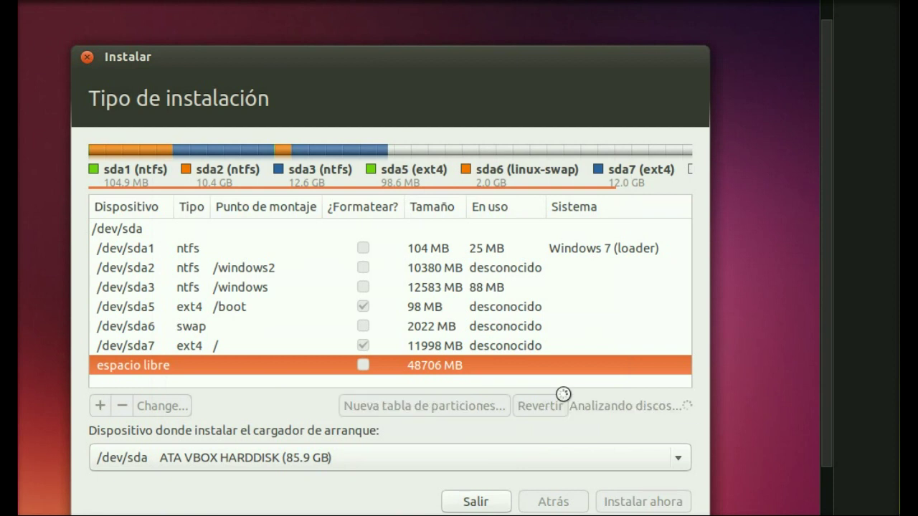
click(440, 372)
Review the type, mount point, format setting and size of each partition from /dev/sda1 to /dev/sda8.
drag(505, 101, 529, 29)
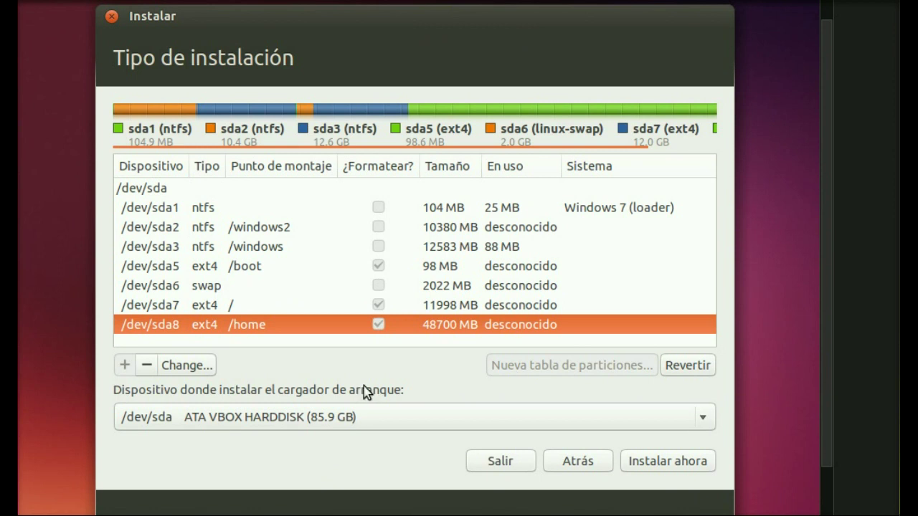
drag(547, 14, 554, 10)
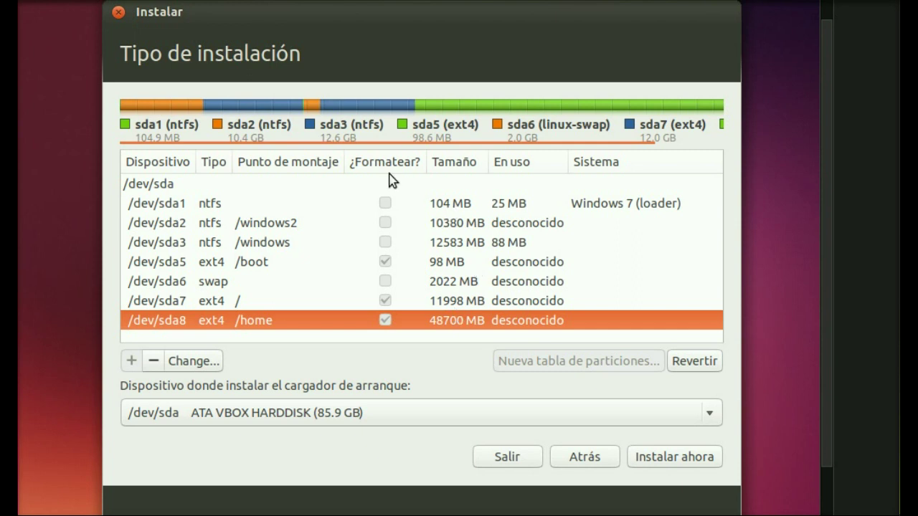
drag(523, 10, 522, 9)
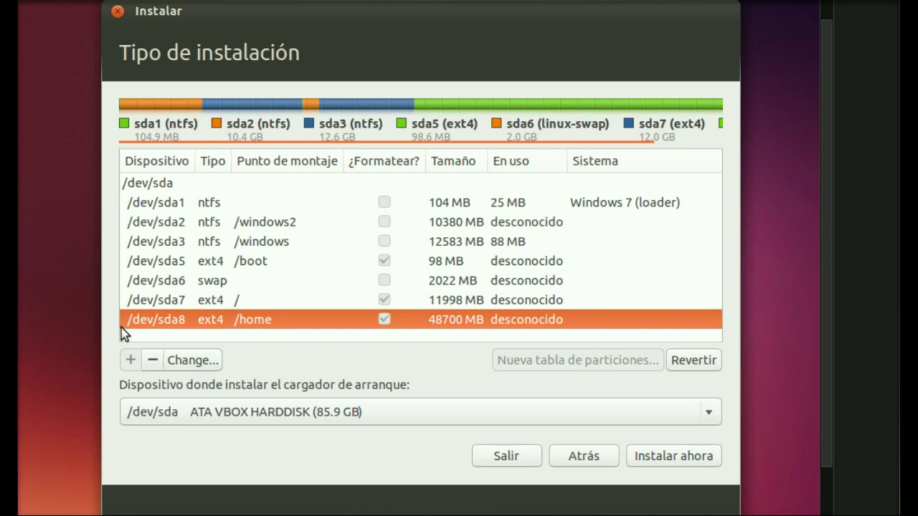
click(219, 205)
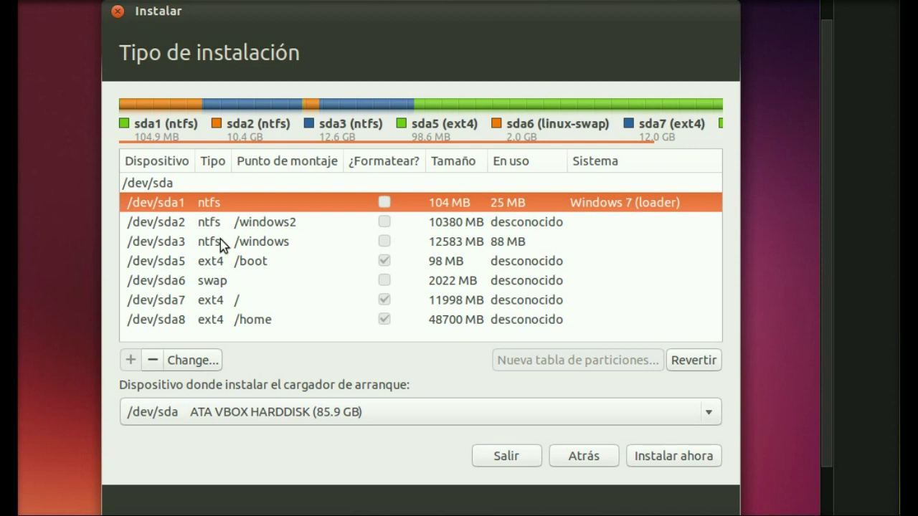
click(258, 228)
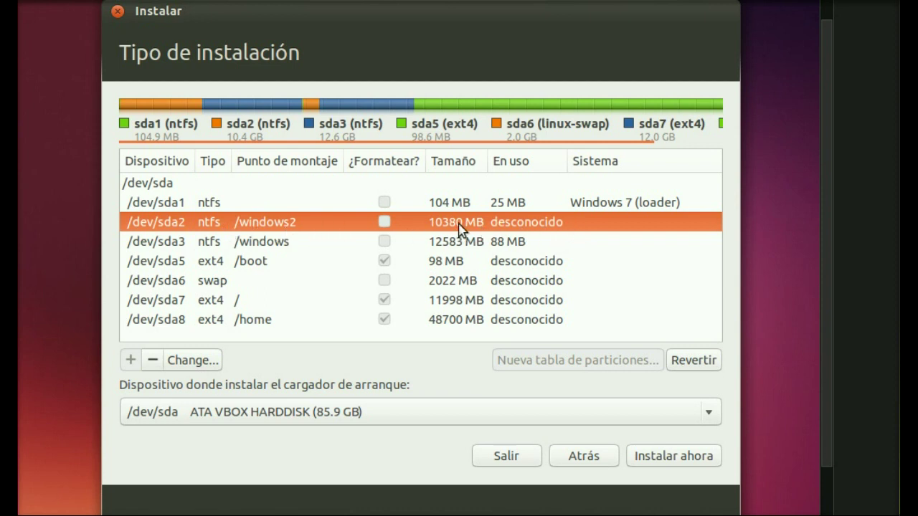
click(191, 248)
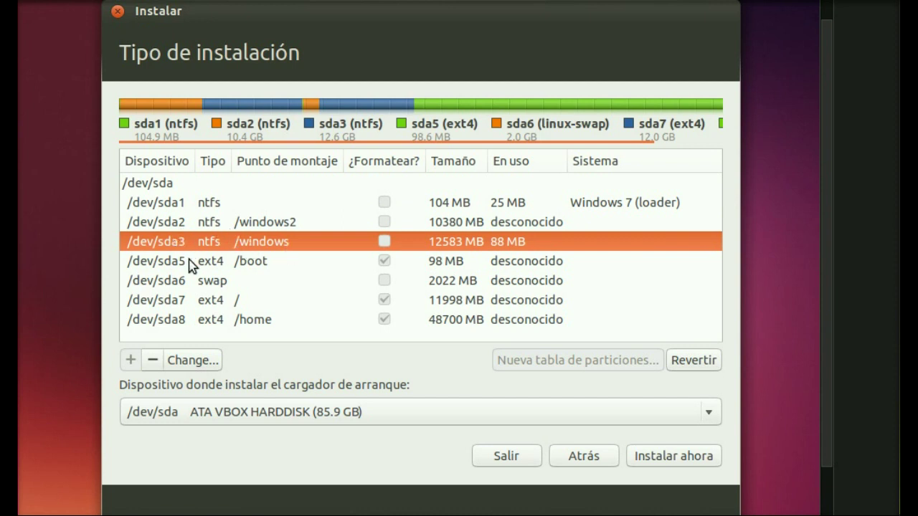
click(285, 228)
click(160, 270)
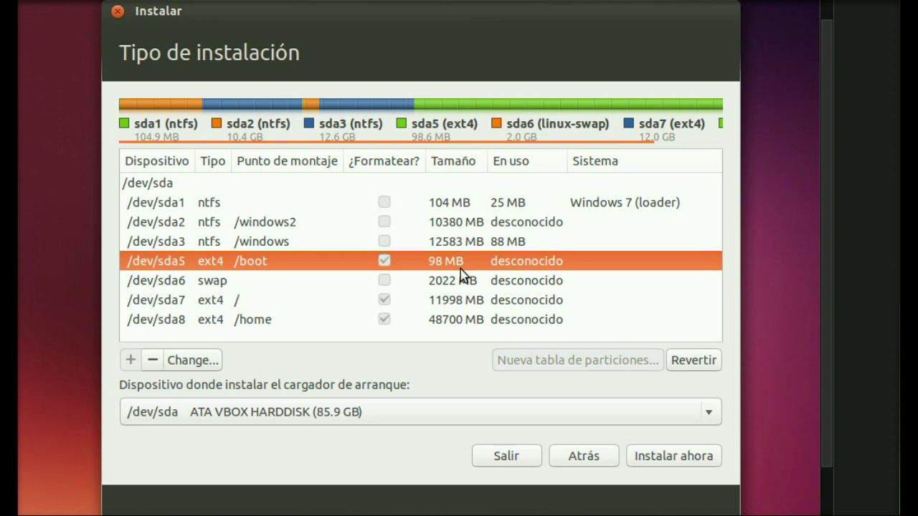
click(211, 285)
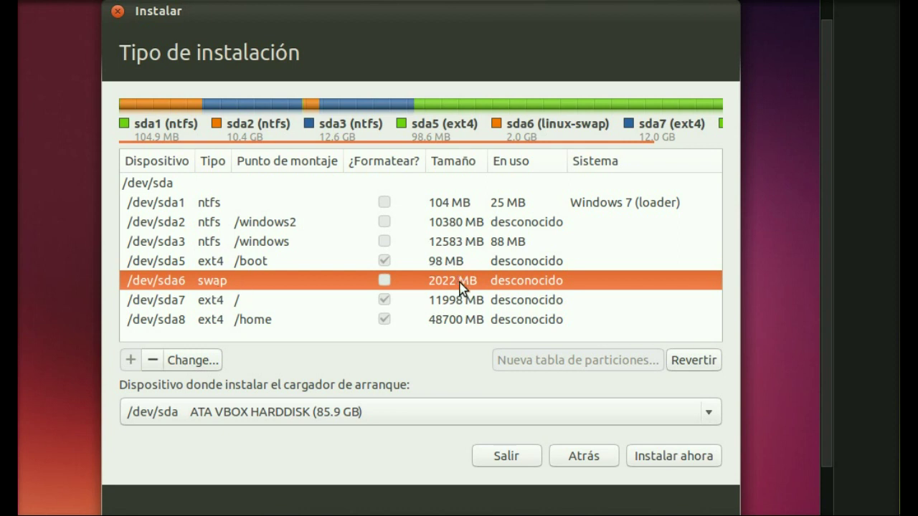
click(239, 305)
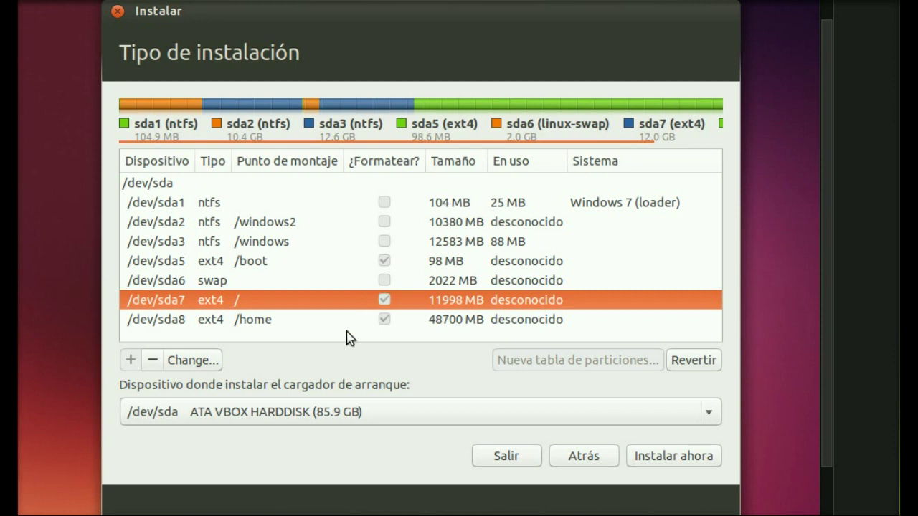
click(272, 320)
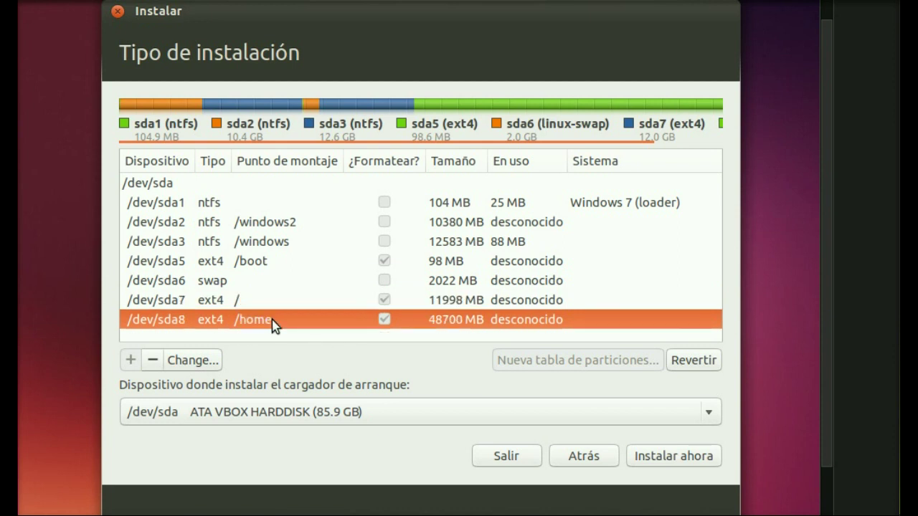
click(385, 320)
Start the installation with the defined partitions and set the location to Mexico City.
mouse_move(823, 110)
mouse_down()
mouse_move(829, 144)
mouse_move(830, 97)
mouse_up()
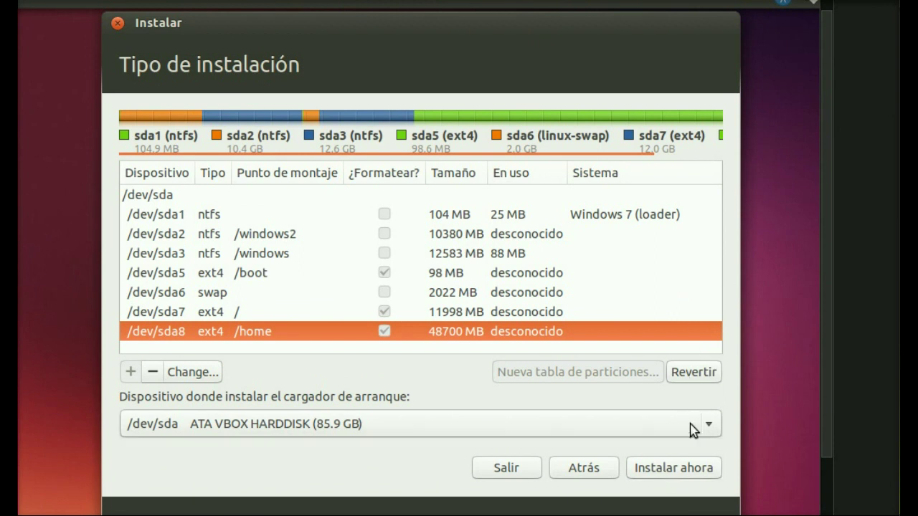
click(674, 468)
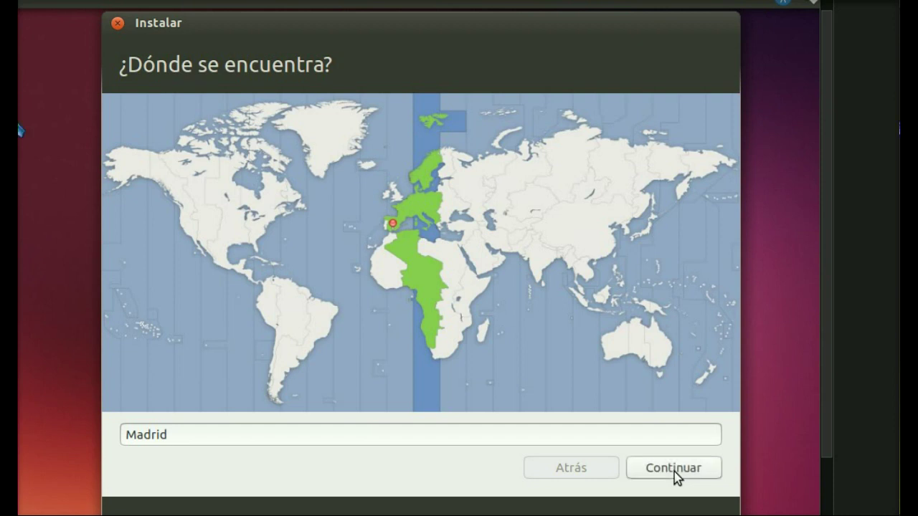
click(227, 271)
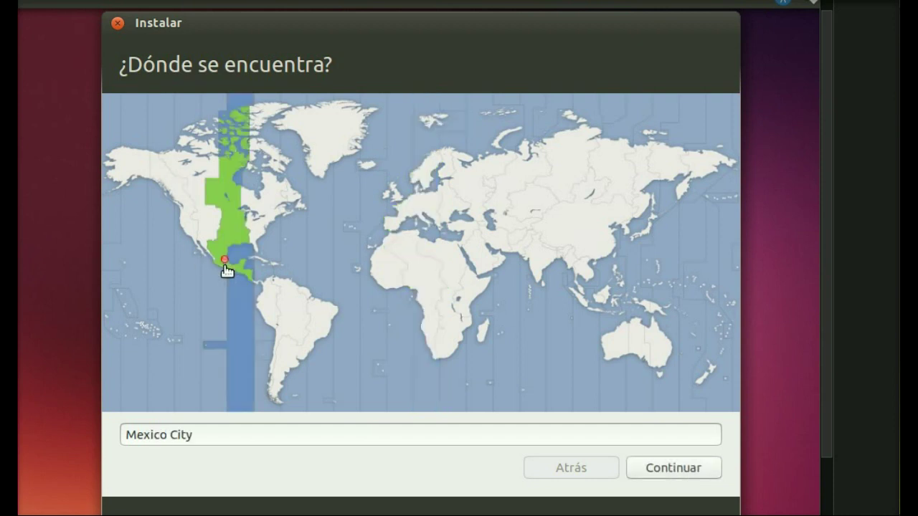
click(663, 474)
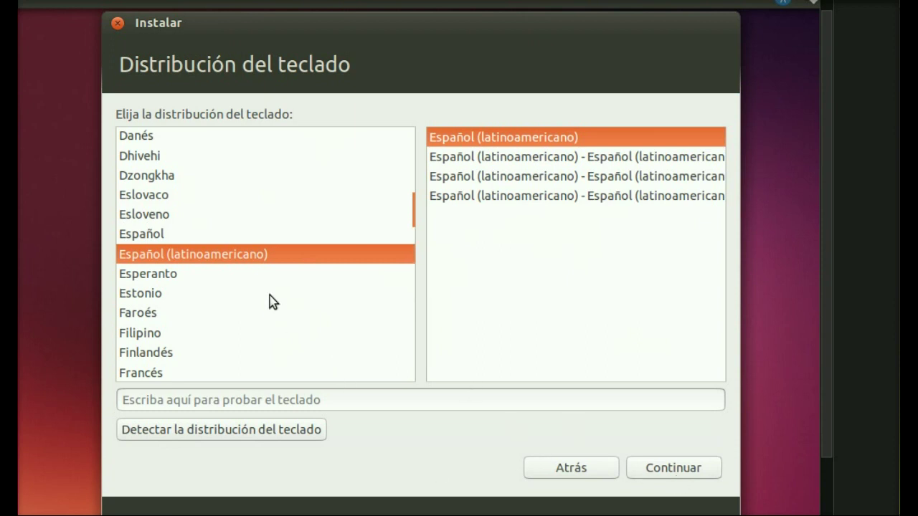
Accept the Español (latinoamericano) keyboard layout and enter the account owner's name, keeping the suggested computer name and username.
click(689, 473)
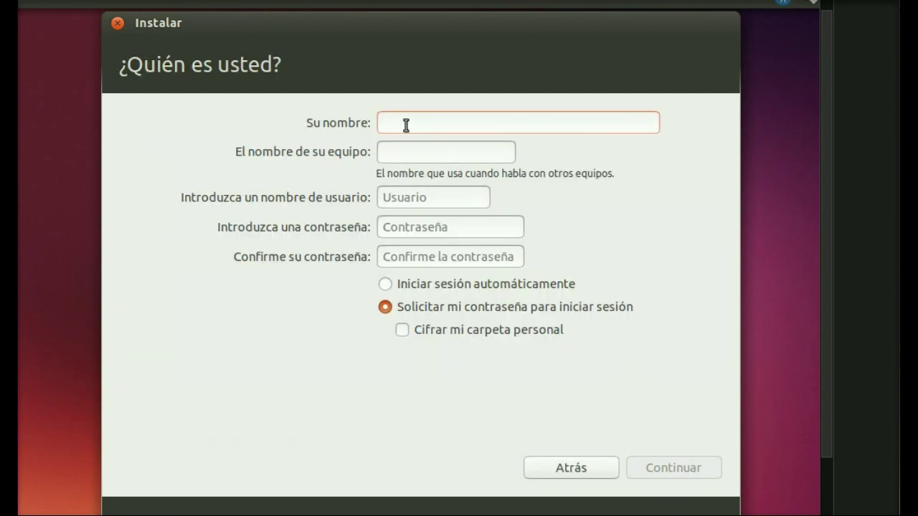
text(Tuxman)
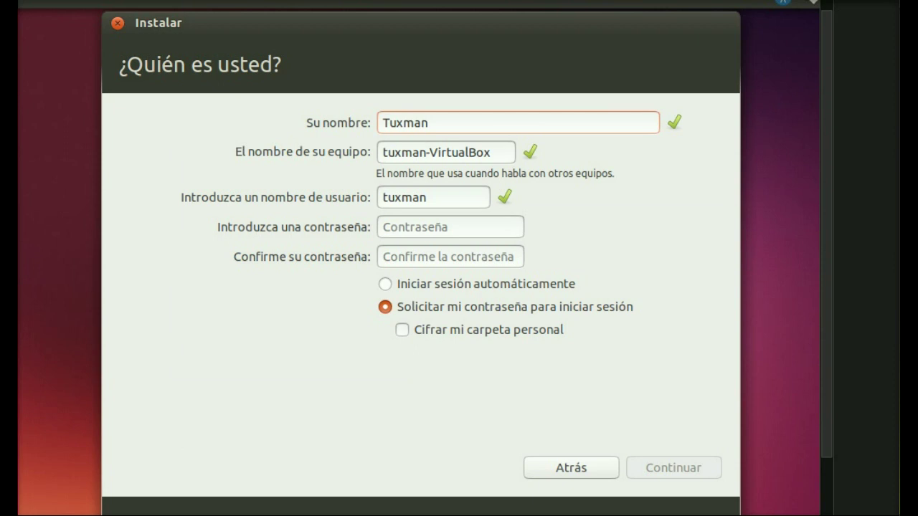
key(Tab)
key(Tab)
key(Tab)
Enter and confirm the account password, keep it required at login, and submit the user details.
text(*****)
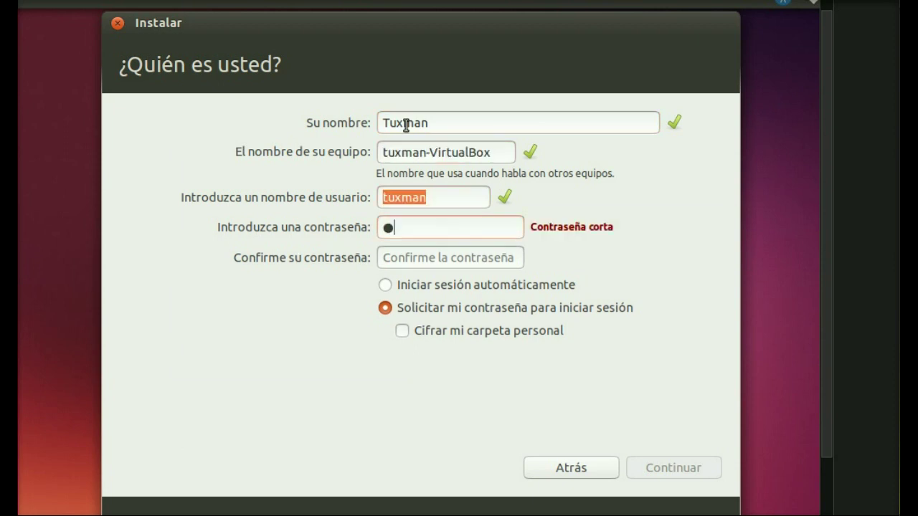
text(***)
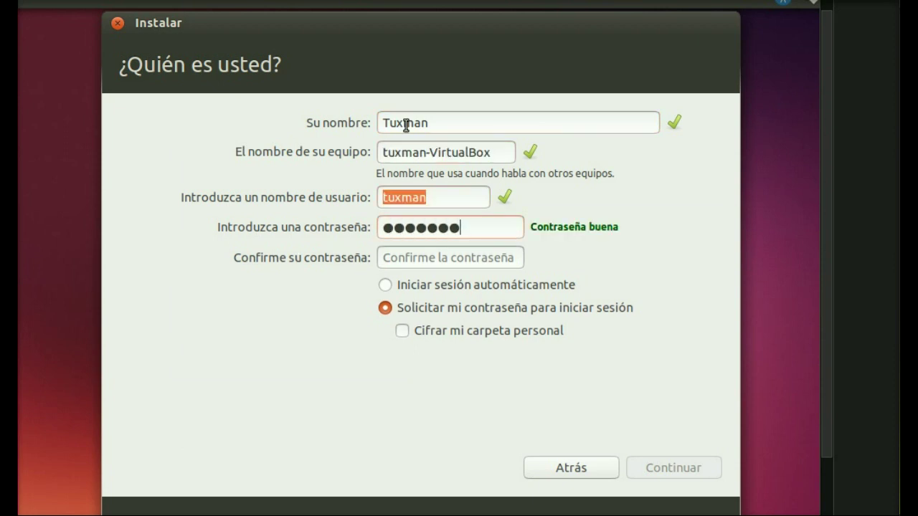
key(Tab)
text(*******)
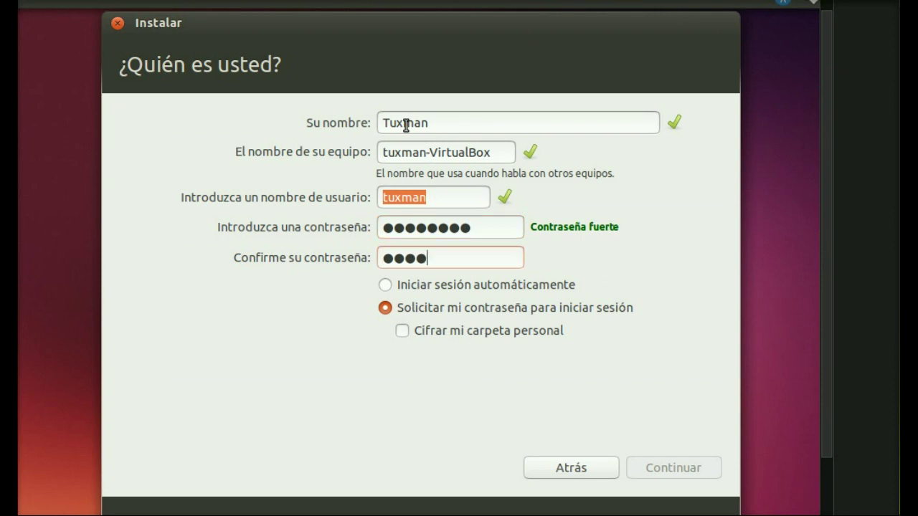
text(*)
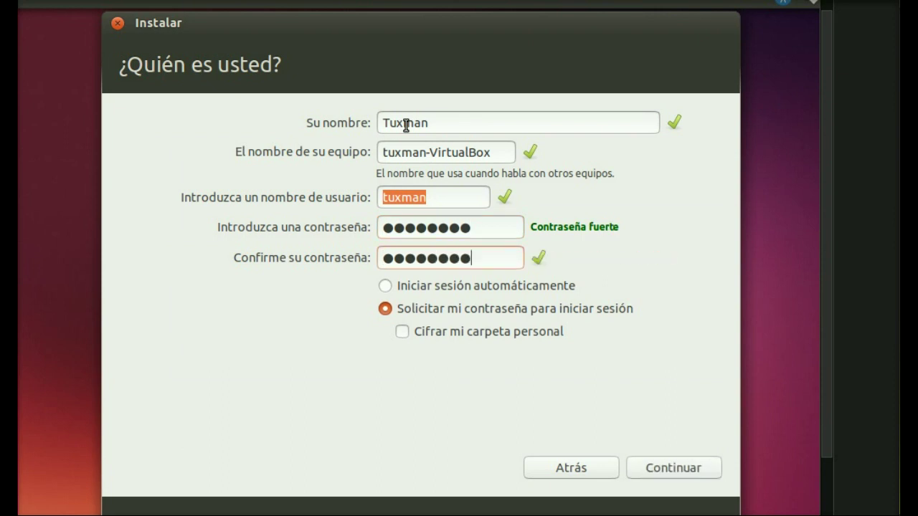
key(Tab)
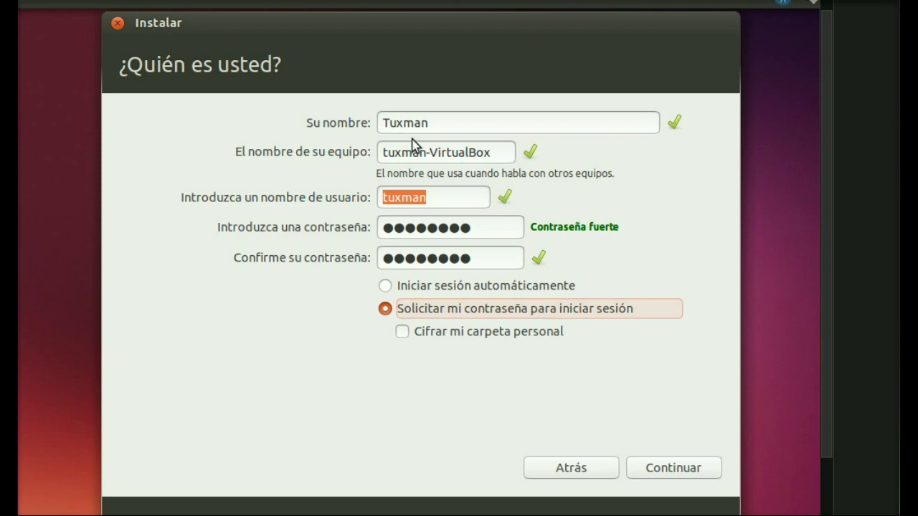
click(506, 259)
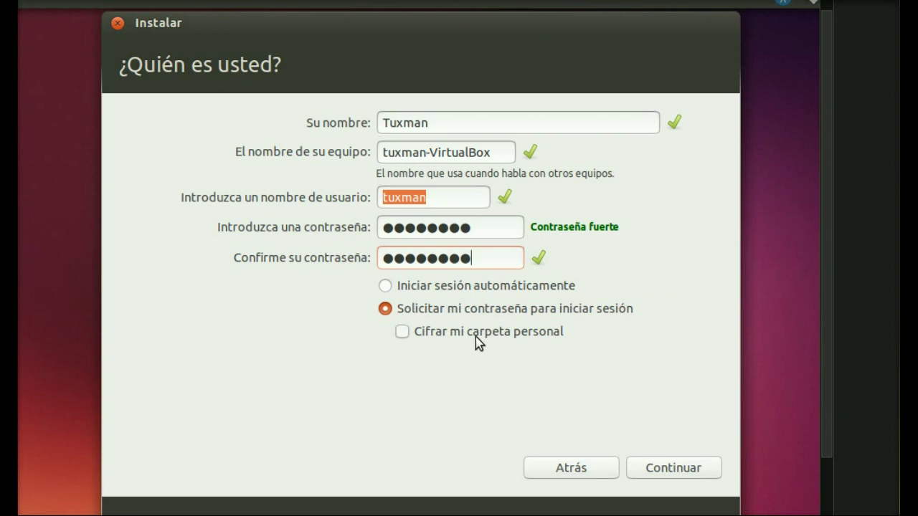
mouse_move(481, 19)
mouse_down()
mouse_move(470, 18)
mouse_move(498, 18)
mouse_move(465, 16)
mouse_move(483, 12)
mouse_move(476, 39)
mouse_move(483, 16)
mouse_move(467, 16)
mouse_up()
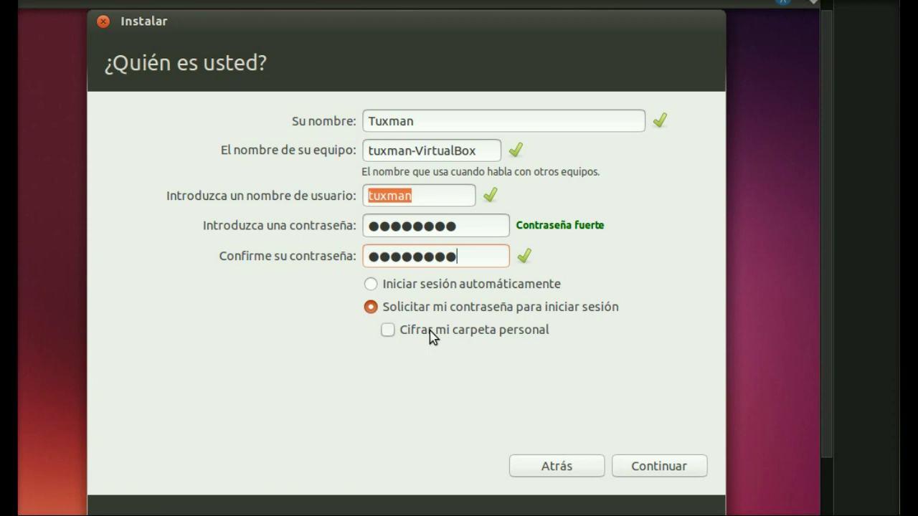
click(647, 473)
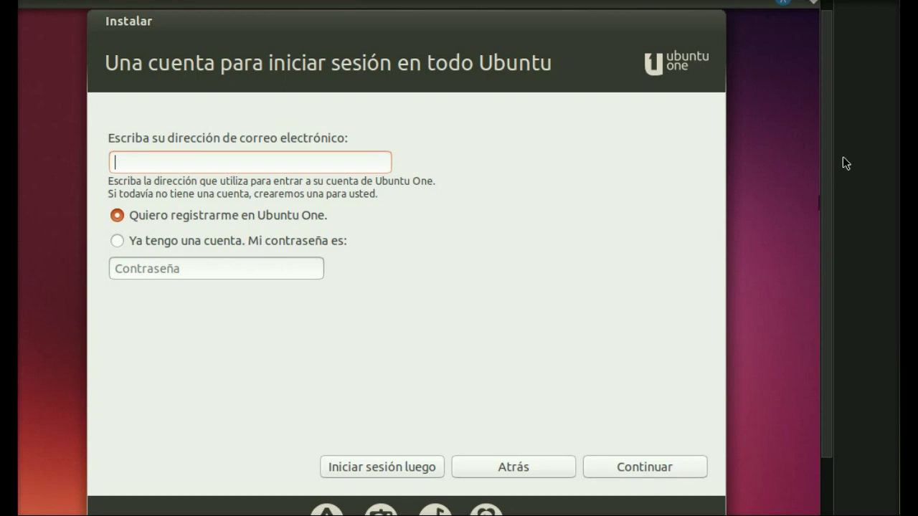
Skip the Ubuntu One account setup by choosing to log in later.
scroll(830, 143, down, 1)
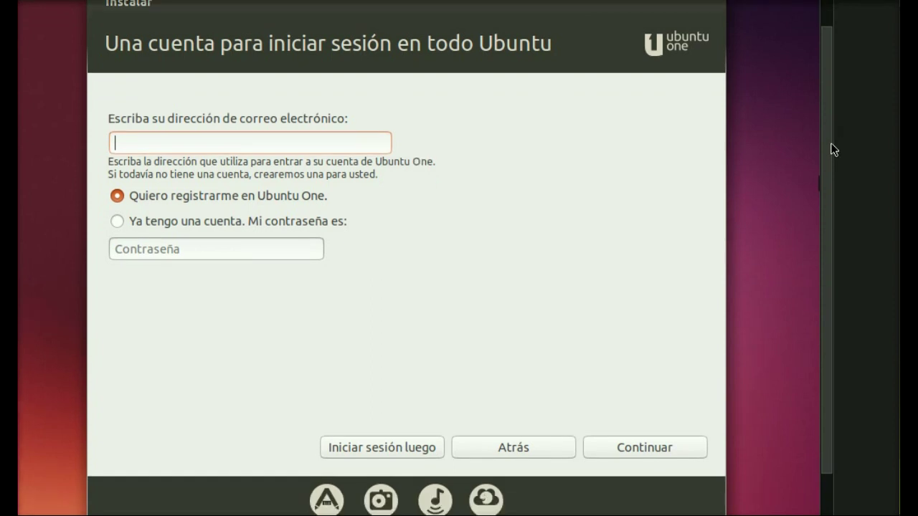
scroll(832, 136, up, 2)
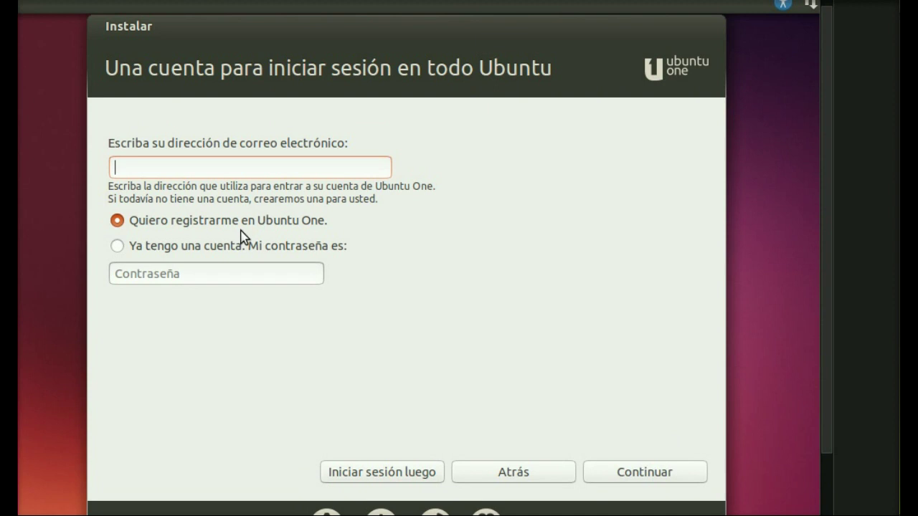
click(257, 244)
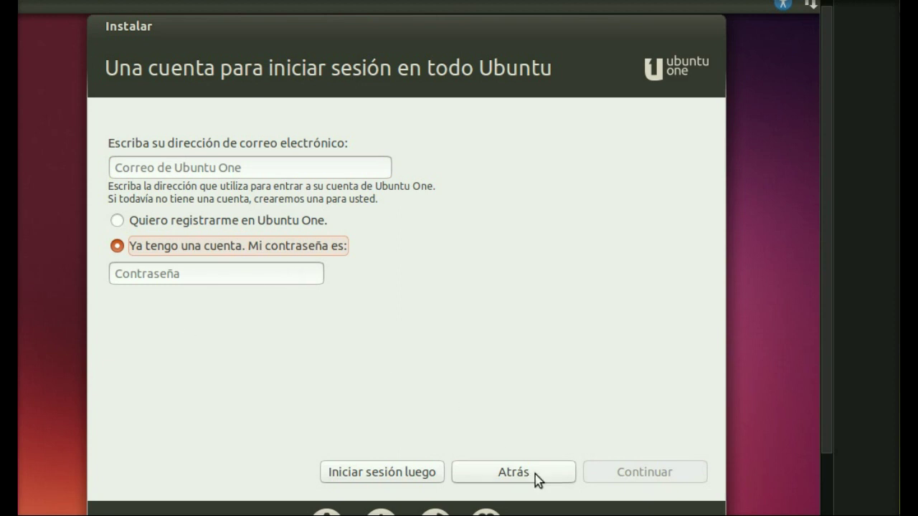
click(426, 478)
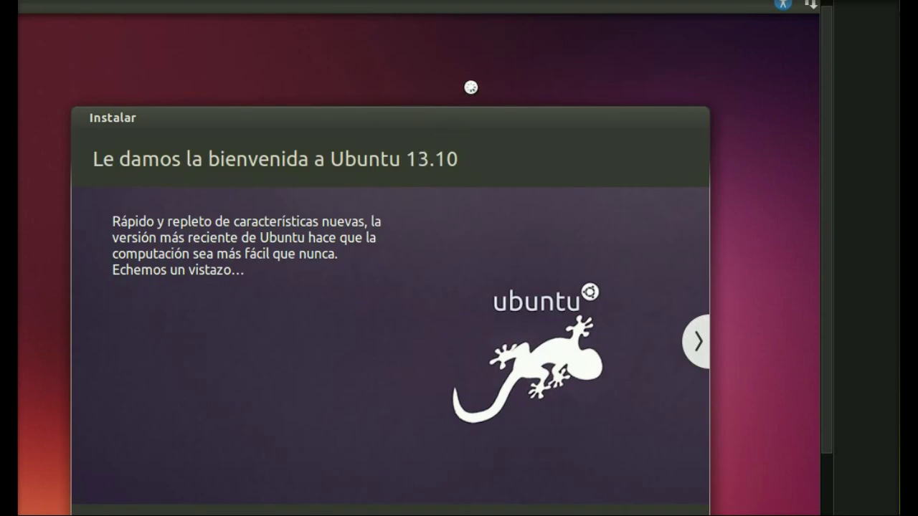
Look through the installer's welcome slides up to the final help slide and check the file-copying progress.
drag(824, 158, 818, 266)
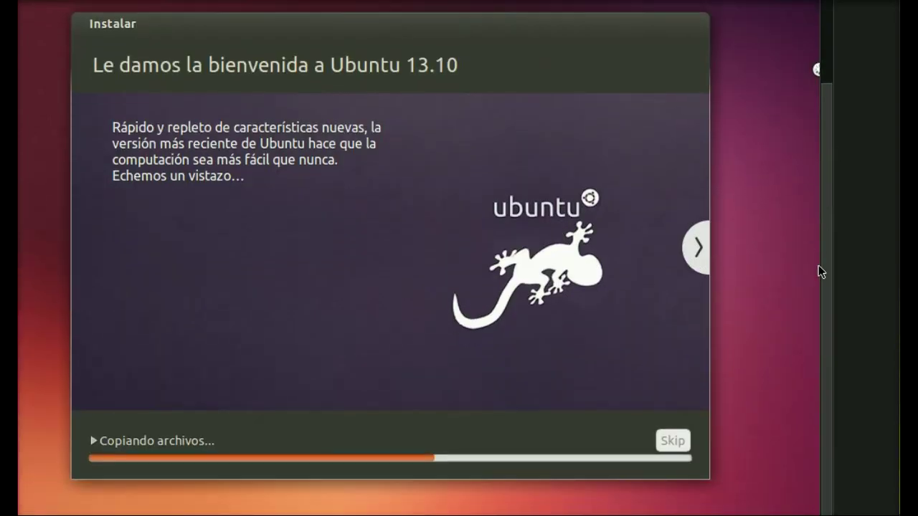
scroll(830, 212, up, 1)
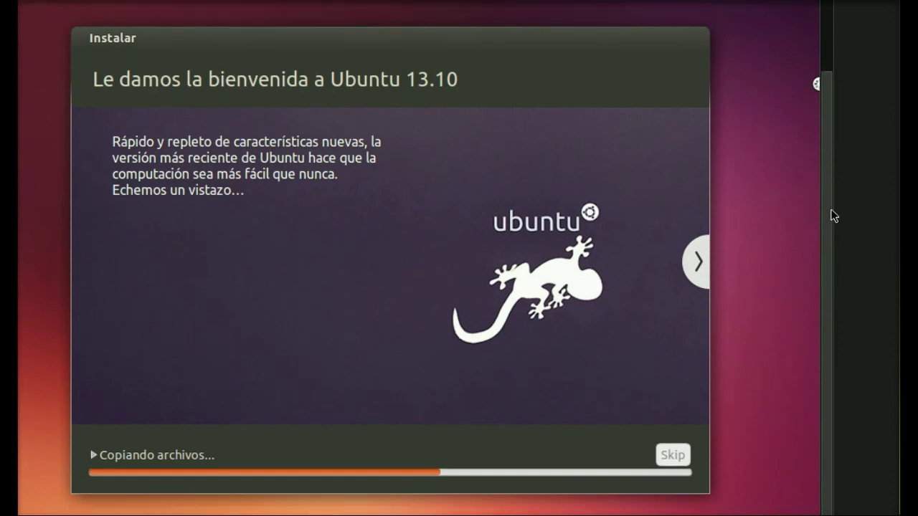
click(711, 270)
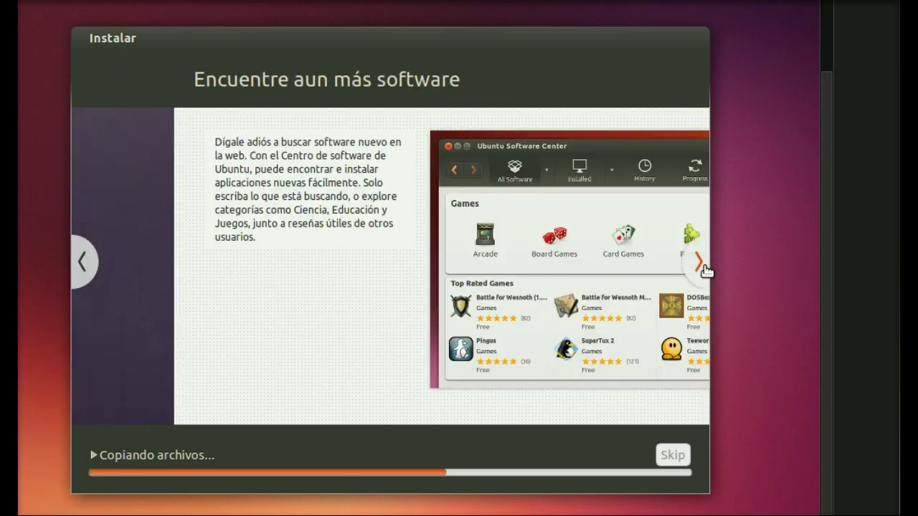
click(706, 268)
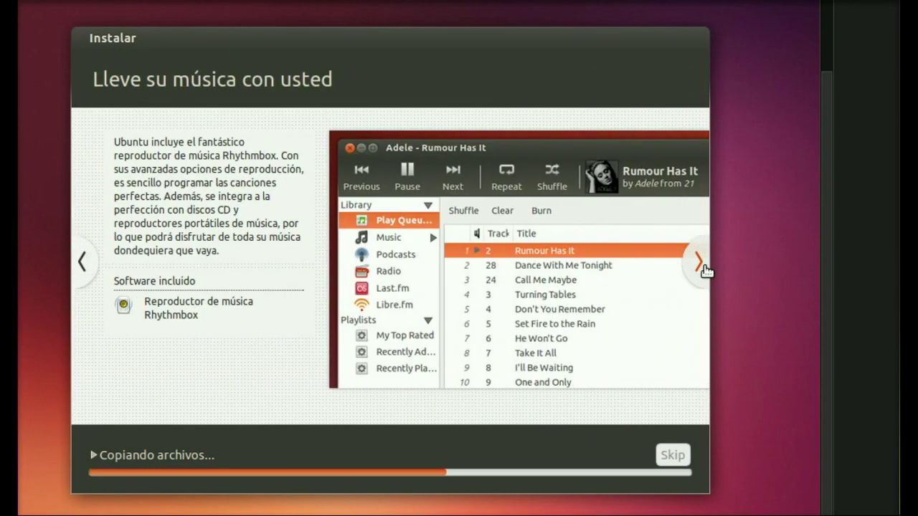
click(706, 268)
click(706, 270)
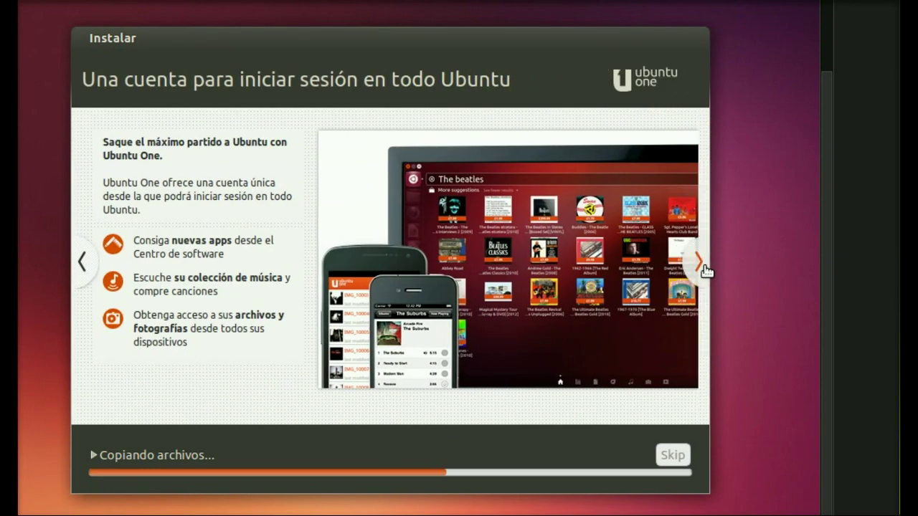
click(706, 270)
click(706, 270)
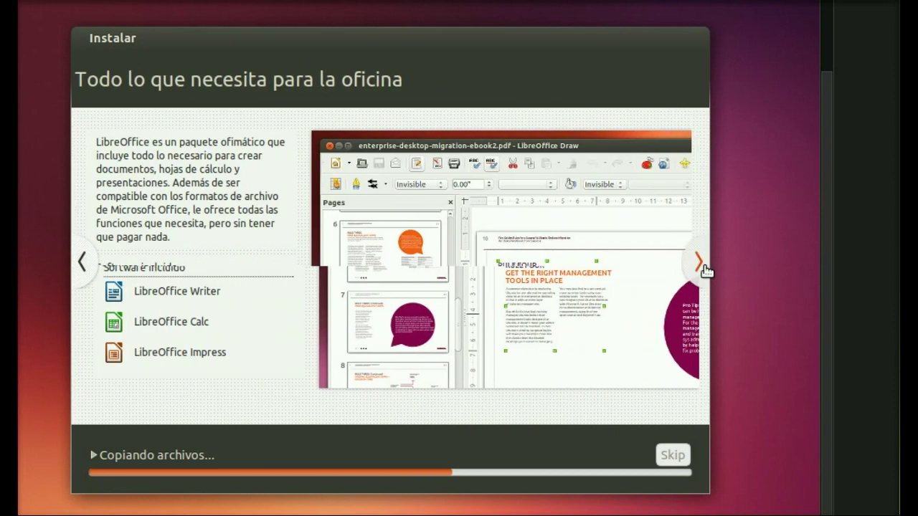
click(705, 269)
click(705, 266)
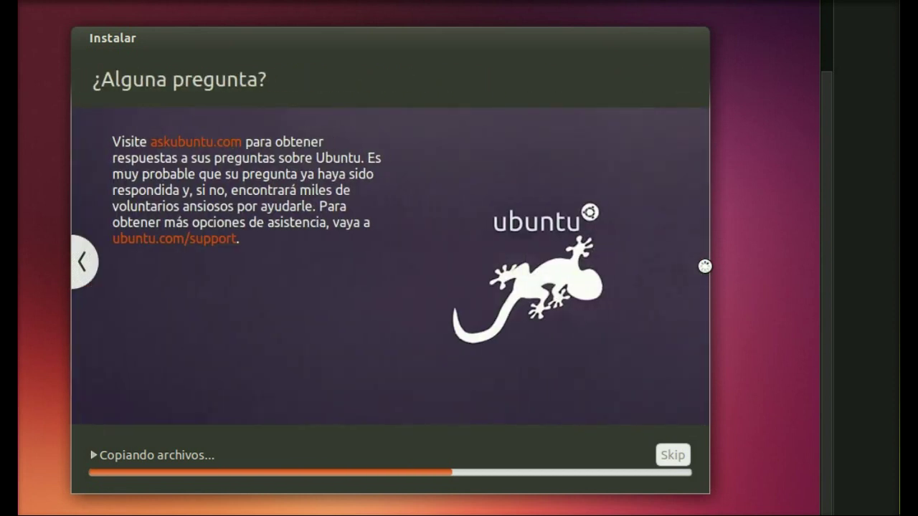
drag(828, 96, 820, 123)
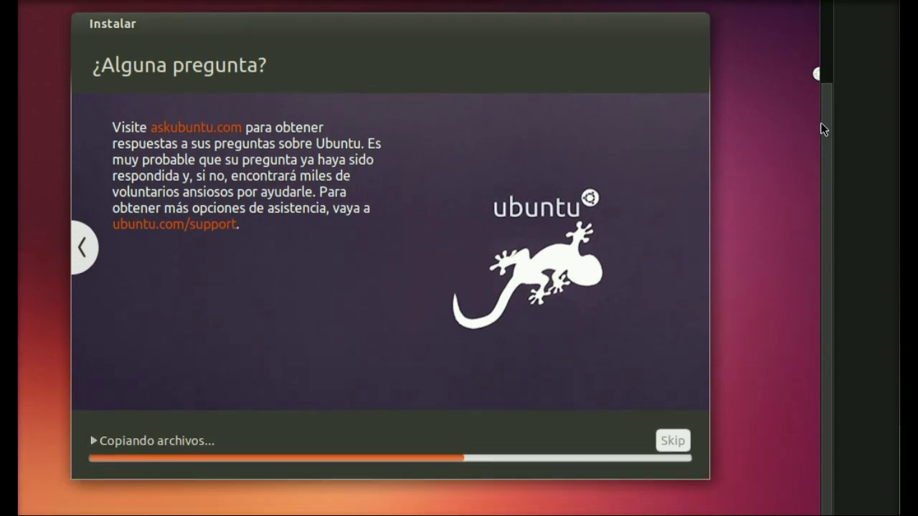
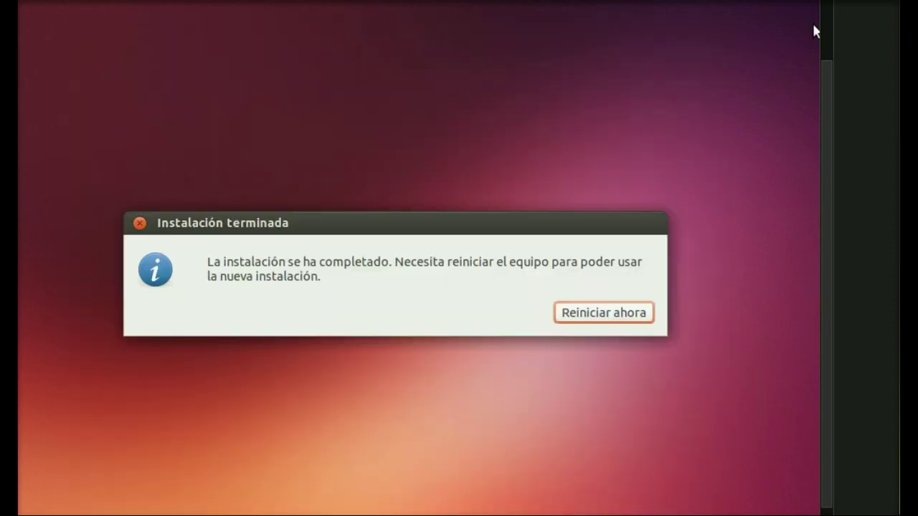
Restart the machine after the completed installation and acknowledge the request to remove the installation media.
drag(829, 82, 839, 109)
click(587, 293)
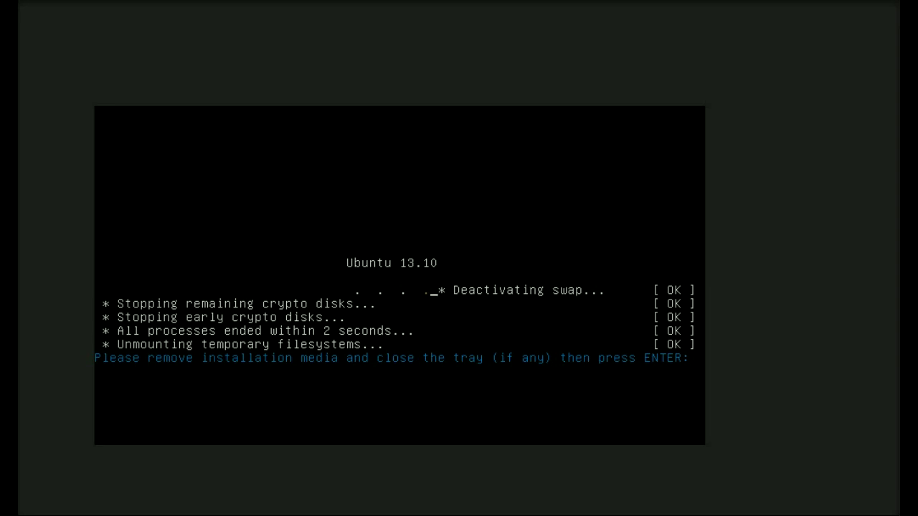
key(Return)
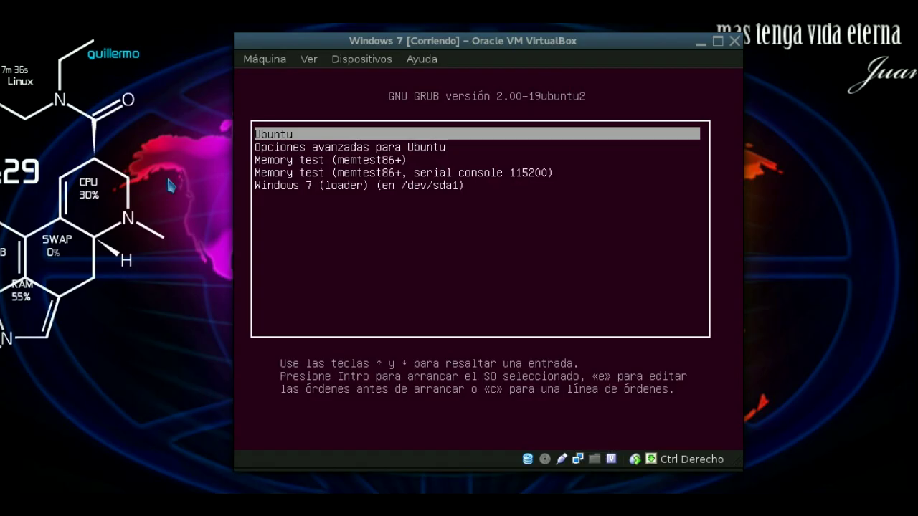
Reposition the virtual machine window and examine the GRUB boot entries from Ubuntu to Windows 7.
drag(363, 43, 326, 50)
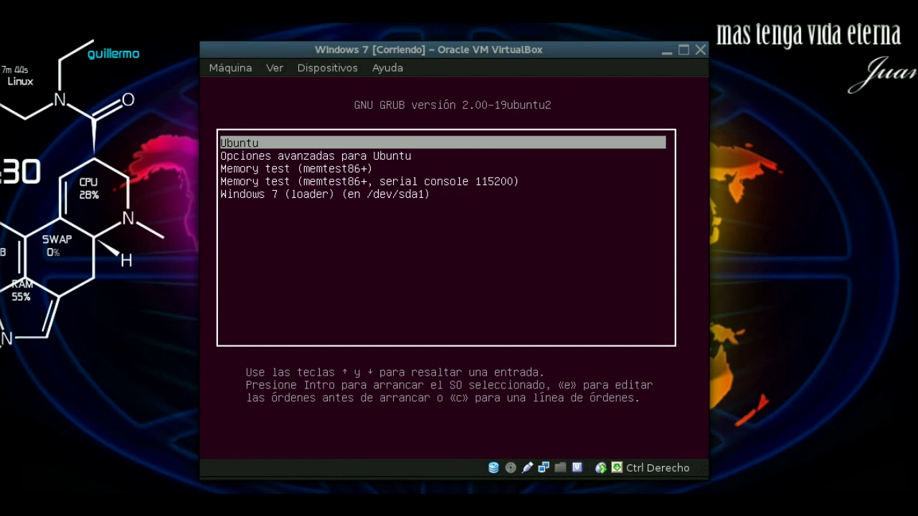
drag(322, 52, 322, 41)
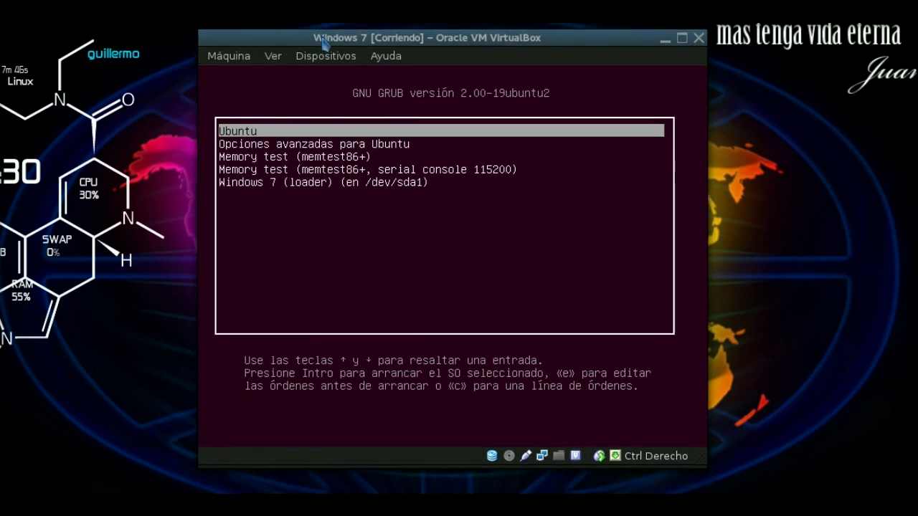
key(Down)
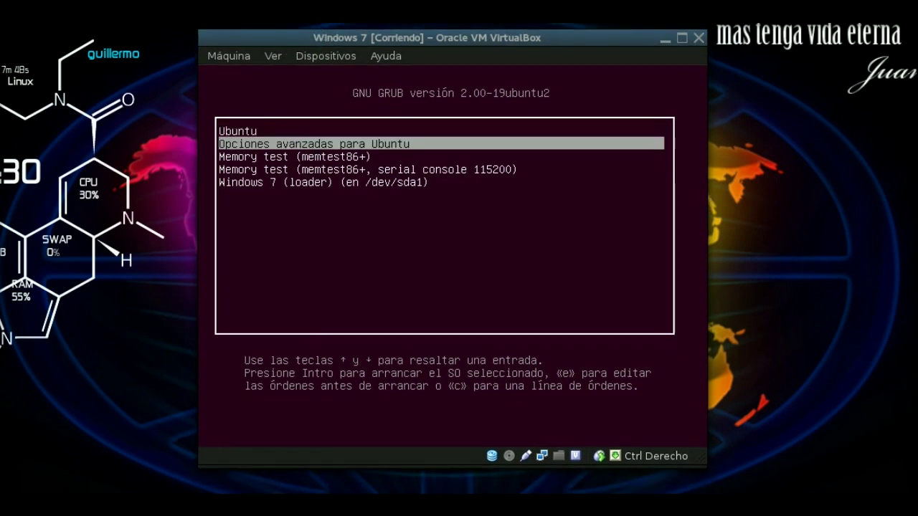
key(Down)
key(Down)
key(Down)
key(Up)
key(Up)
key(Up)
key(Up)
Boot the Windows 7 (loader) entry on /dev/sda1 from the GRUB menu.
key(Down)
key(Down)
key(Down)
key(Down)
key(Return)
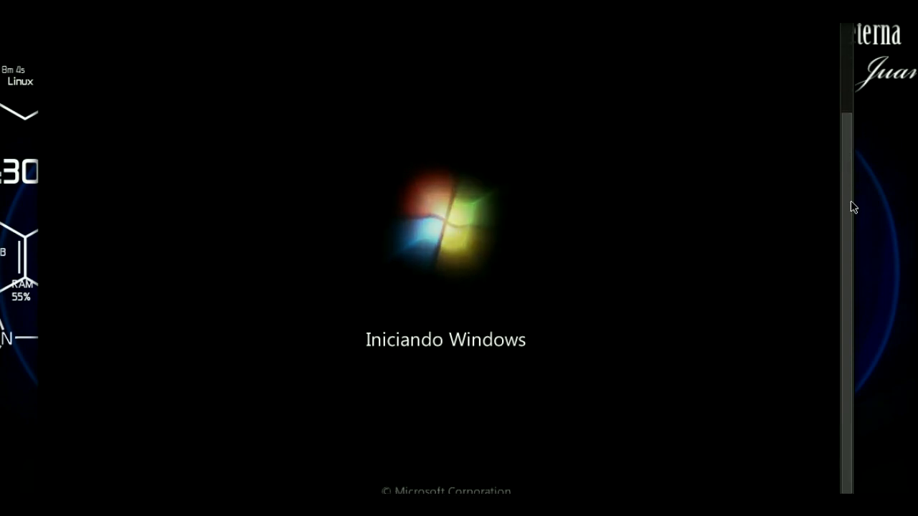
drag(852, 203, 848, 160)
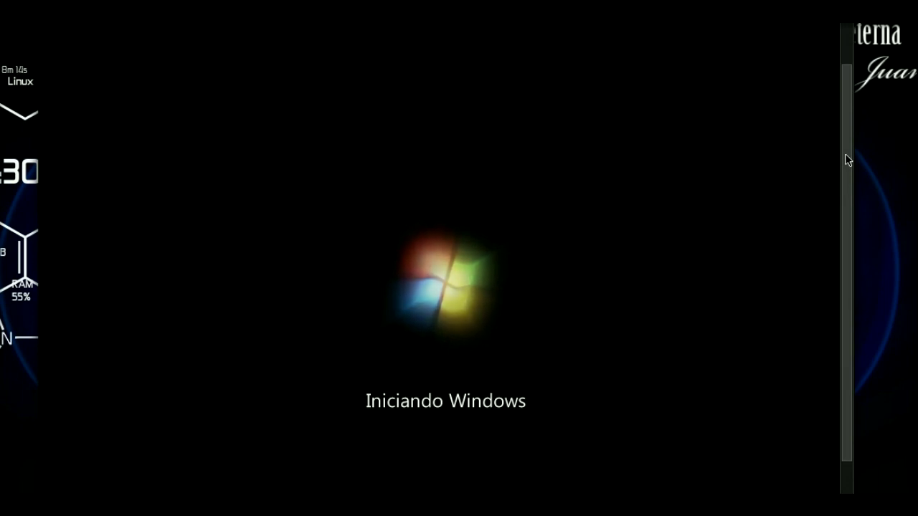
mouse_move(845, 153)
mouse_down()
mouse_move(850, 174)
mouse_move(849, 149)
mouse_up()
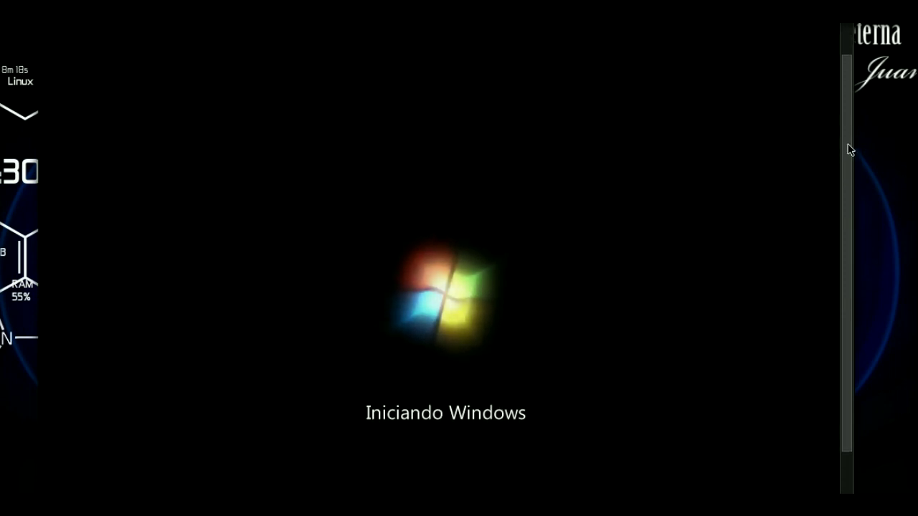
mouse_move(848, 150)
mouse_down()
mouse_move(851, 176)
mouse_move(847, 145)
mouse_up()
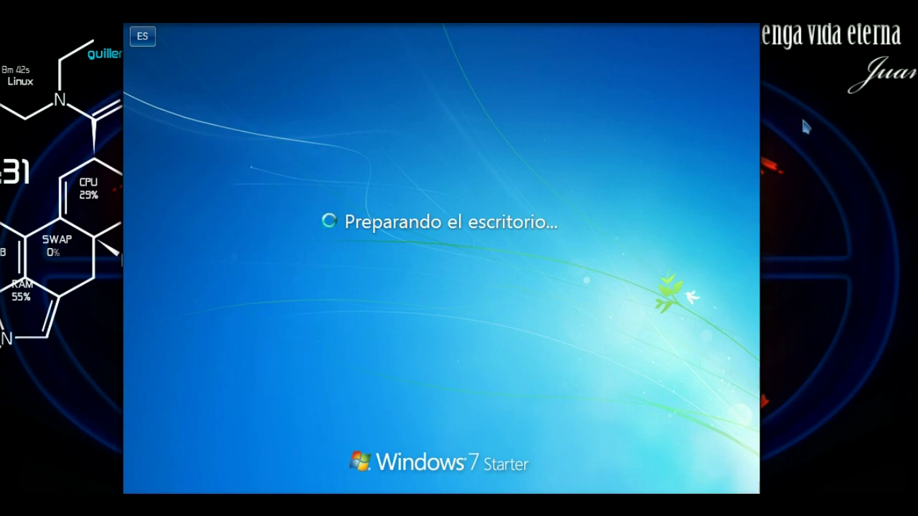
Widen the virtual machine window beyond the width of the Windows 7 guest screen.
drag(805, 122, 896, 127)
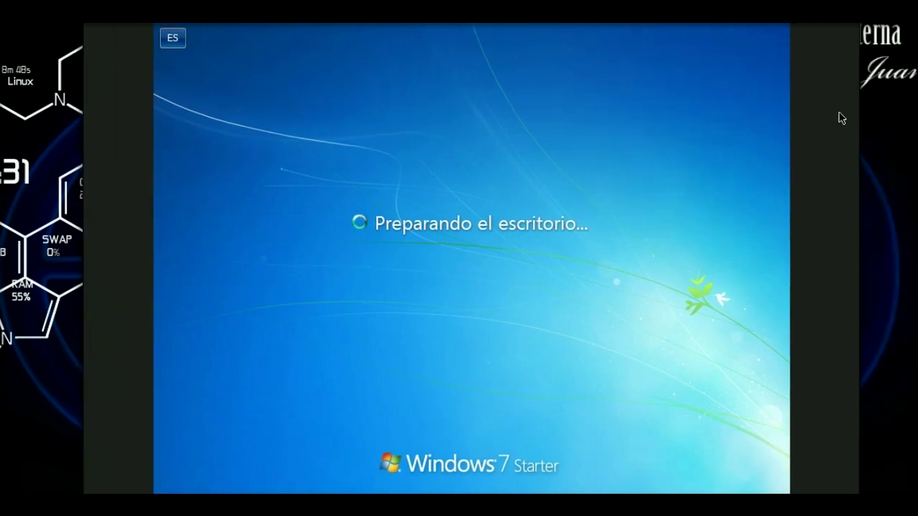
drag(855, 113, 909, 119)
key(alt+space)
key(Escape)
key(Right)
key(Left)
key(Left)
key(Left)
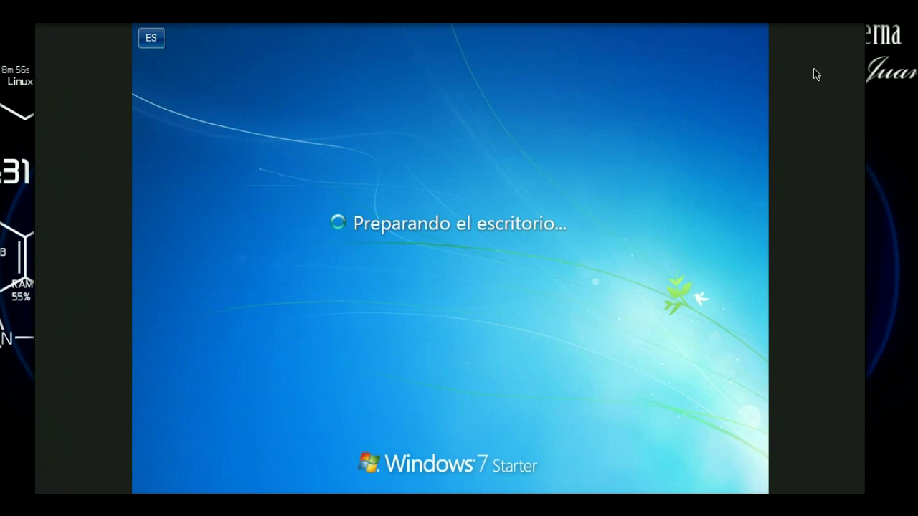
drag(862, 77, 901, 86)
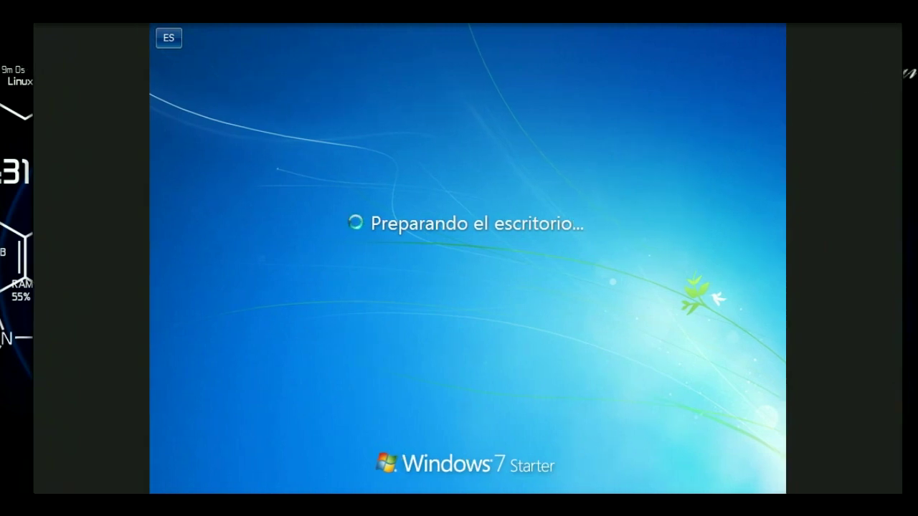
Open Equipo in Windows 7 and view the contents of the INFO. (D:) drive.
key(Left)
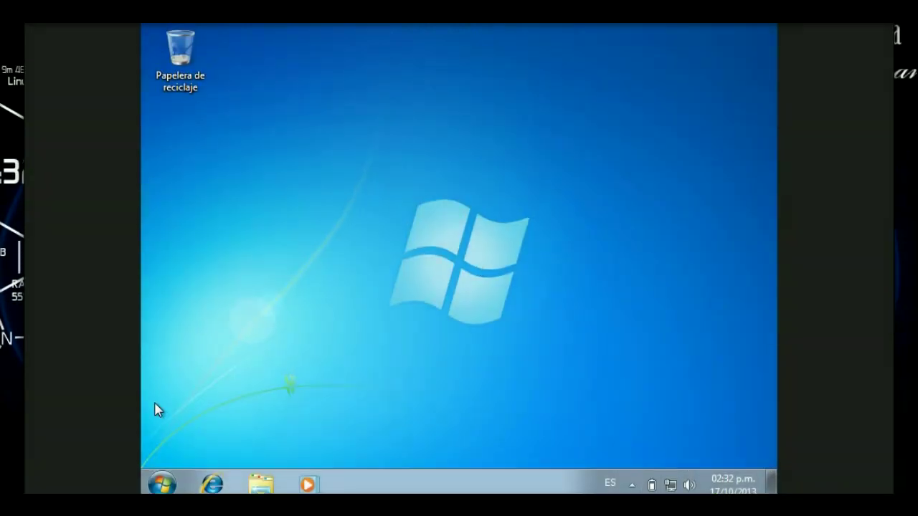
click(154, 486)
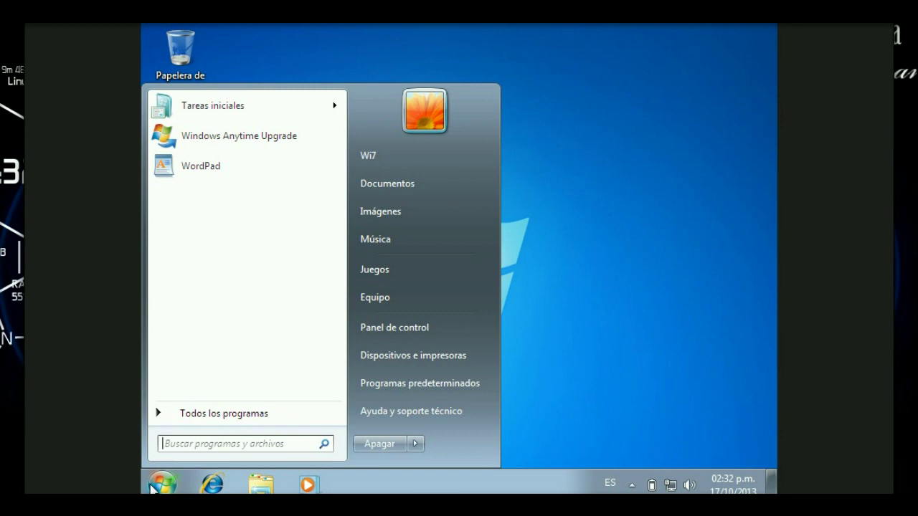
click(382, 296)
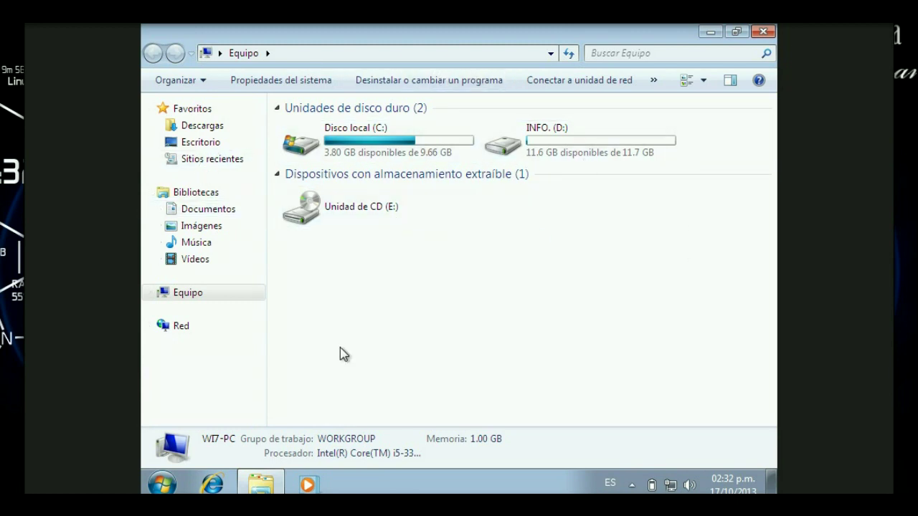
click(529, 147)
double_click(528, 147)
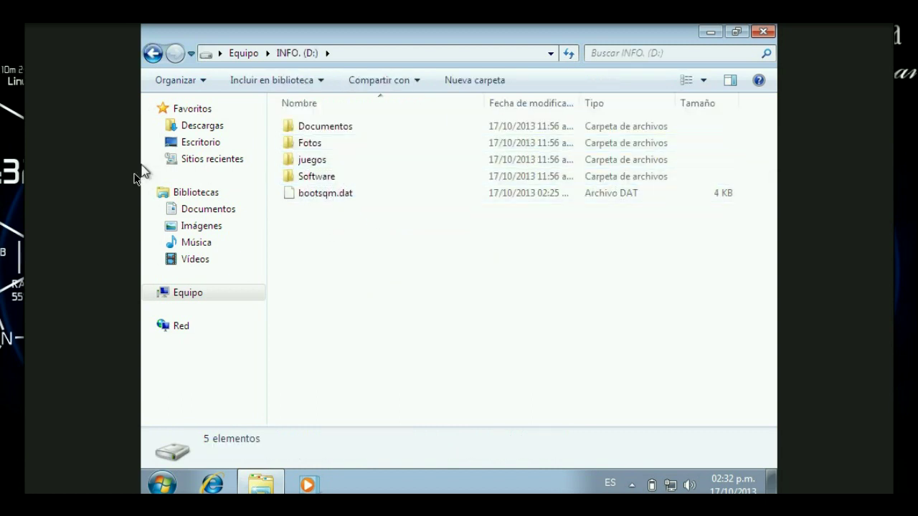
Copy all the sample pictures from the Imágenes de muestra folder in the Imágenes library.
click(201, 228)
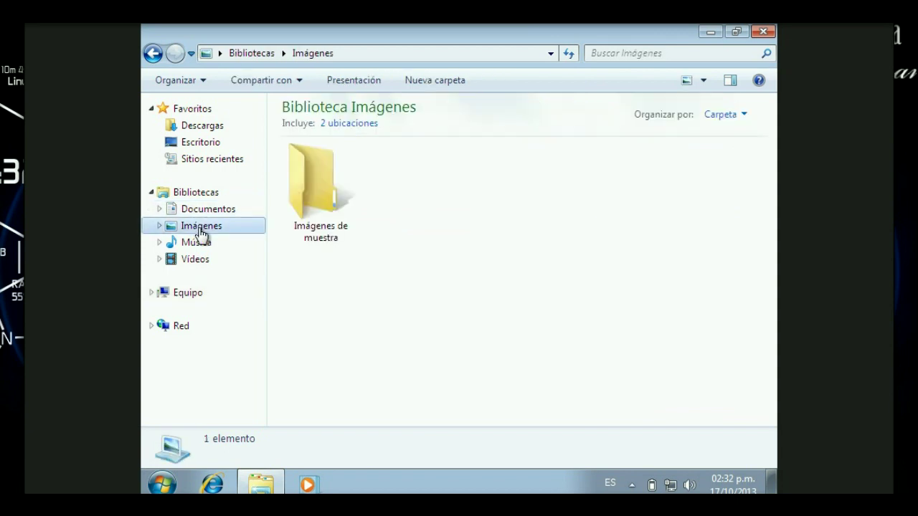
double_click(348, 233)
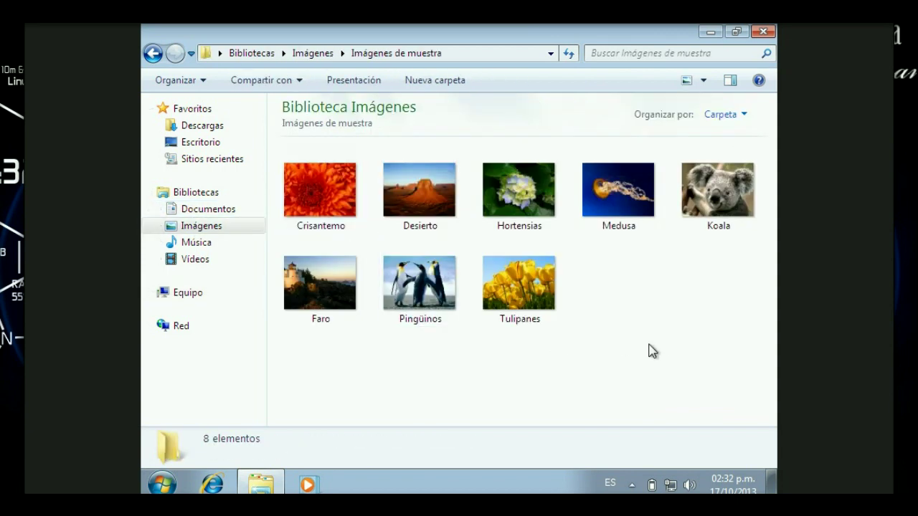
drag(711, 340, 347, 175)
right_click(349, 176)
click(726, 328)
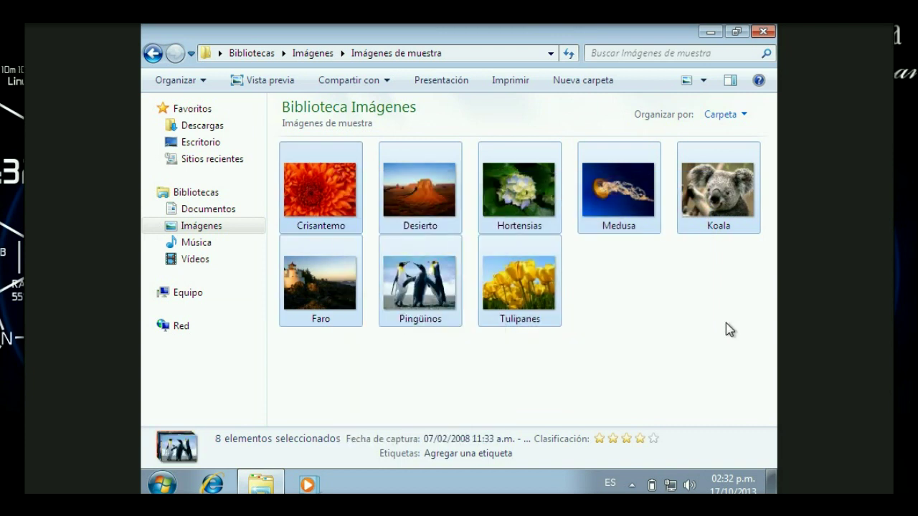
right_click(709, 323)
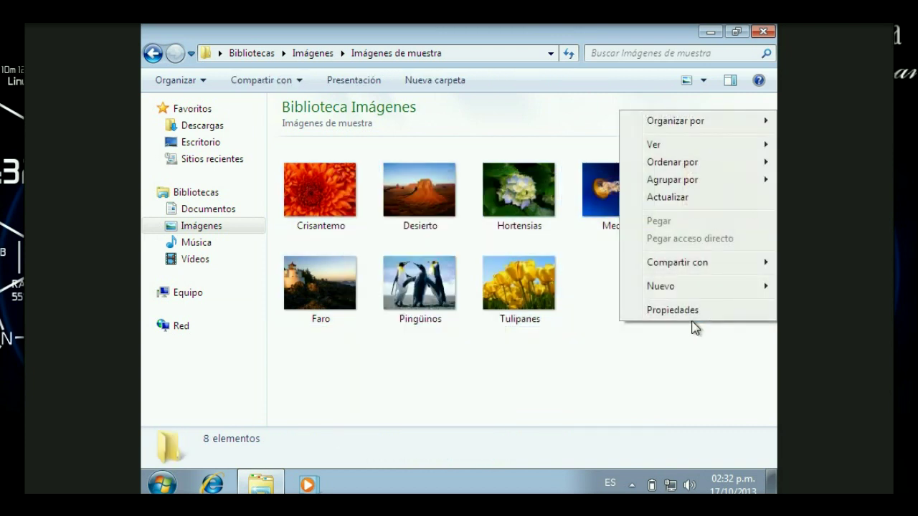
click(593, 331)
key(ctrl+a)
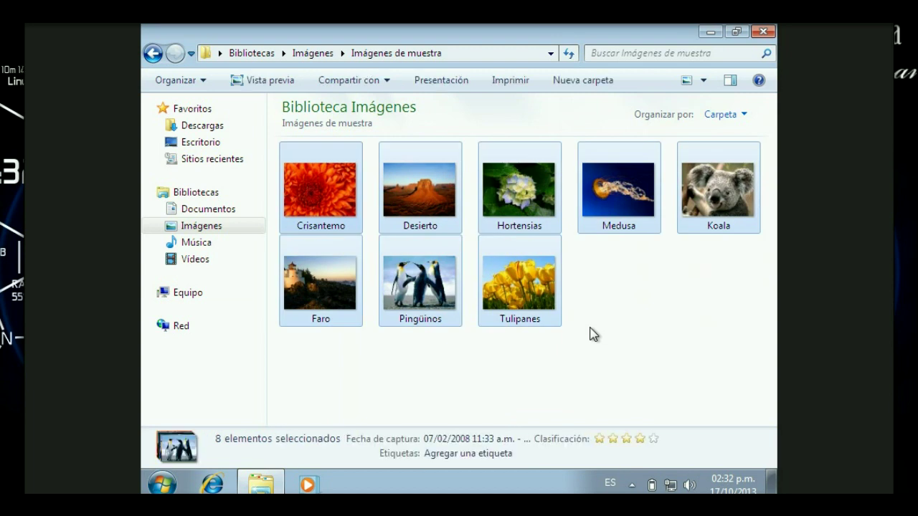
Paste the copied pictures into the Documentos folder on the INFO. (D:) drive.
click(188, 294)
double_click(521, 147)
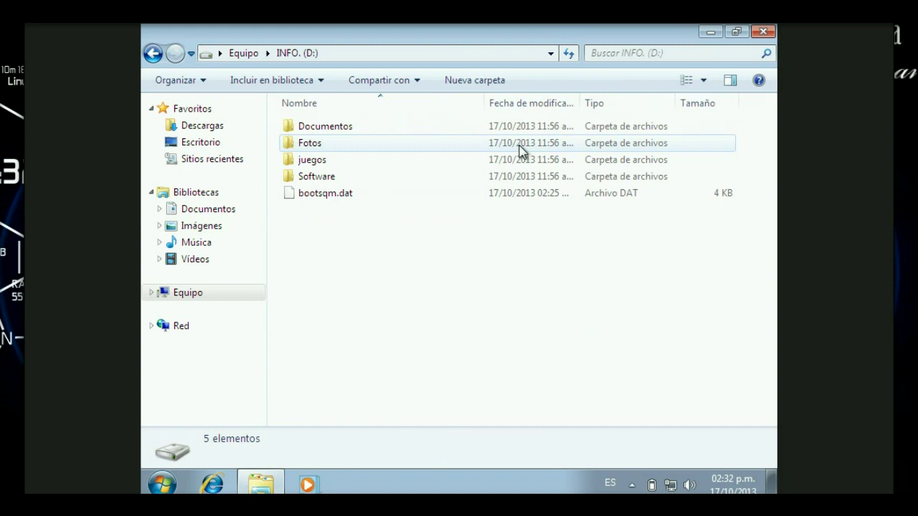
double_click(312, 126)
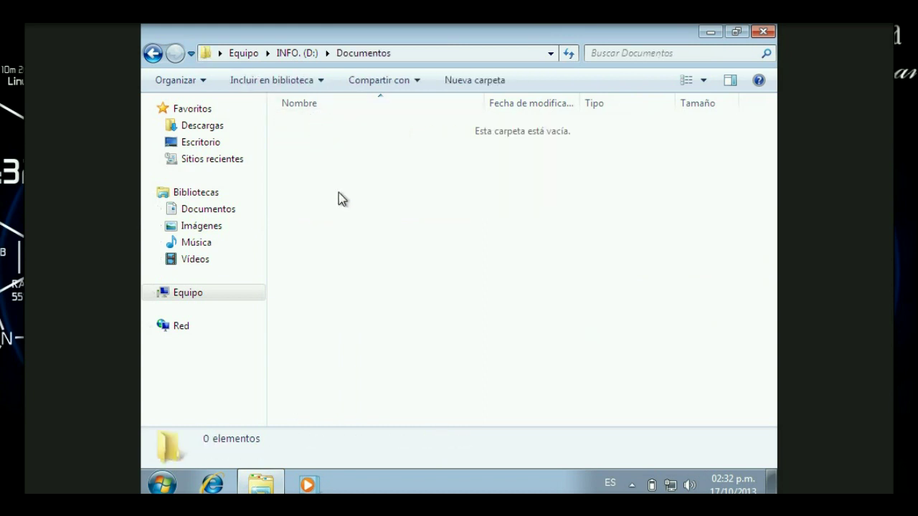
key(ctrl+v)
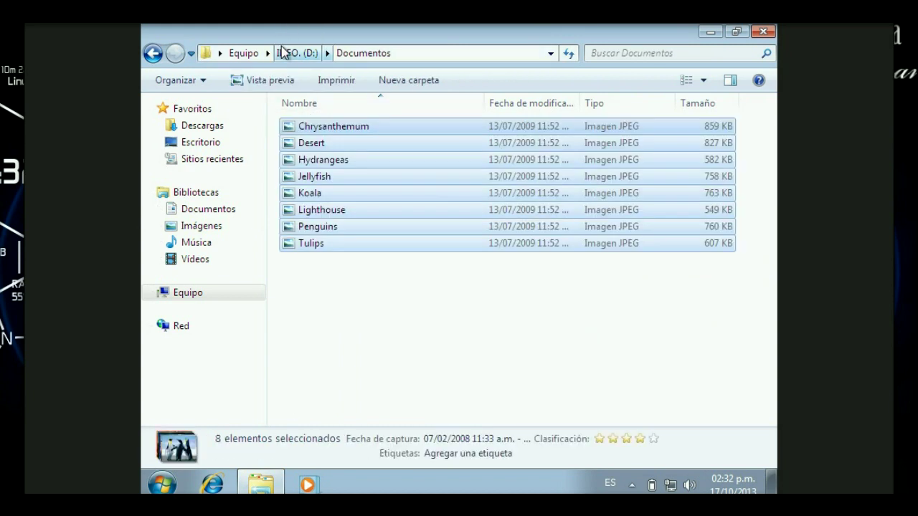
Paste the same pictures into the Fotos folder on the INFO. (D:) drive.
click(285, 51)
double_click(310, 143)
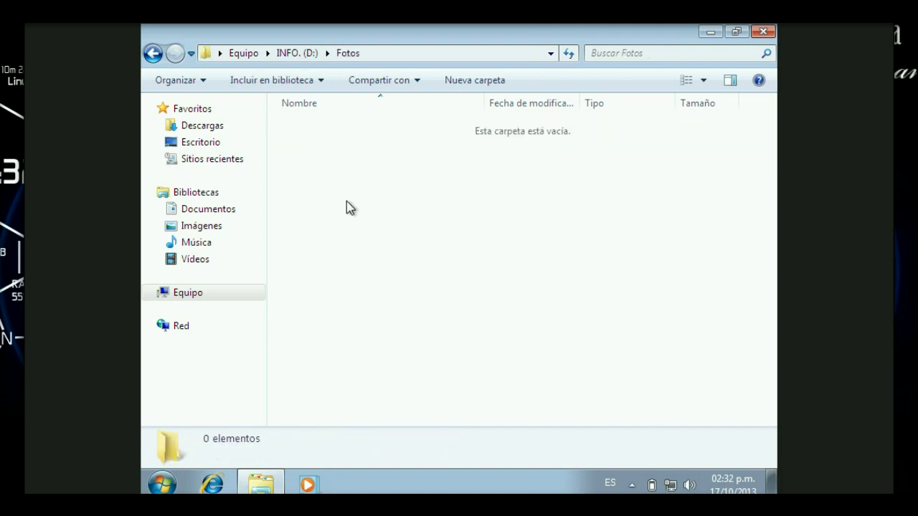
key(ctrl+v)
Review the Documentos library and the INFO. (D:) drive's folders, and close the Explorer window.
click(185, 210)
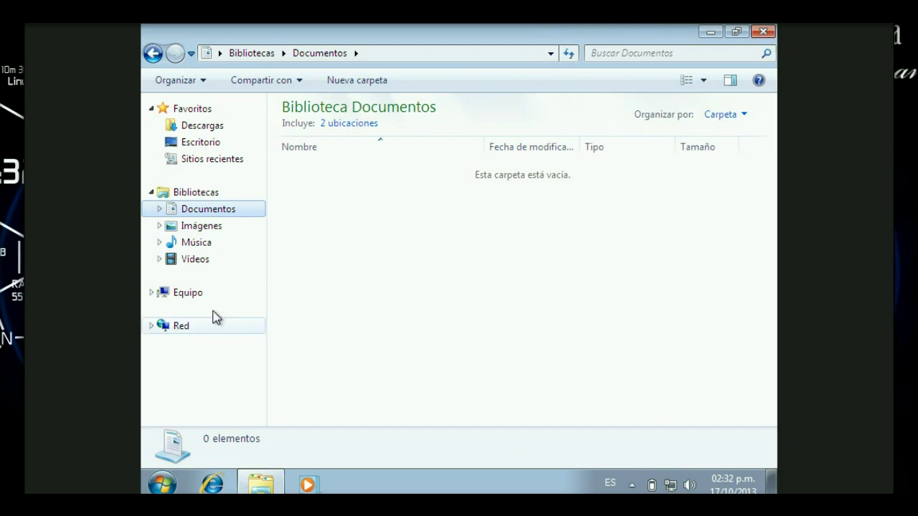
click(194, 292)
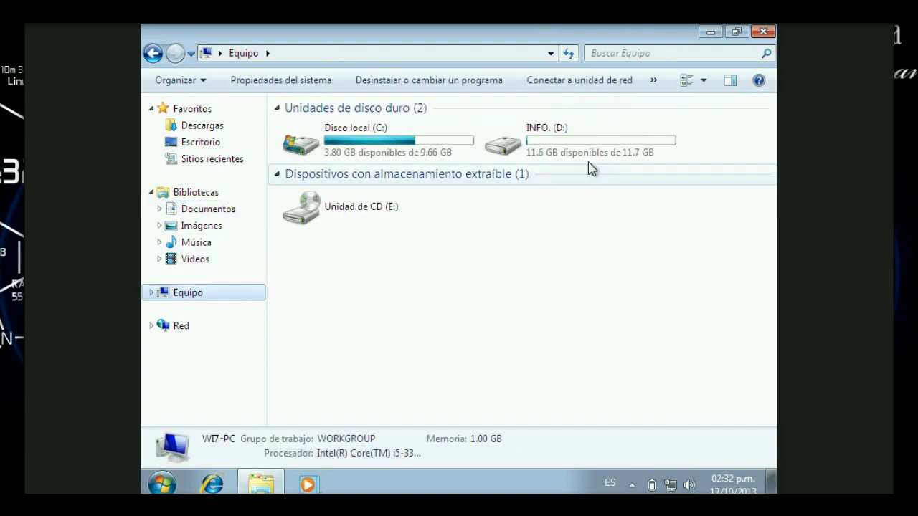
double_click(571, 151)
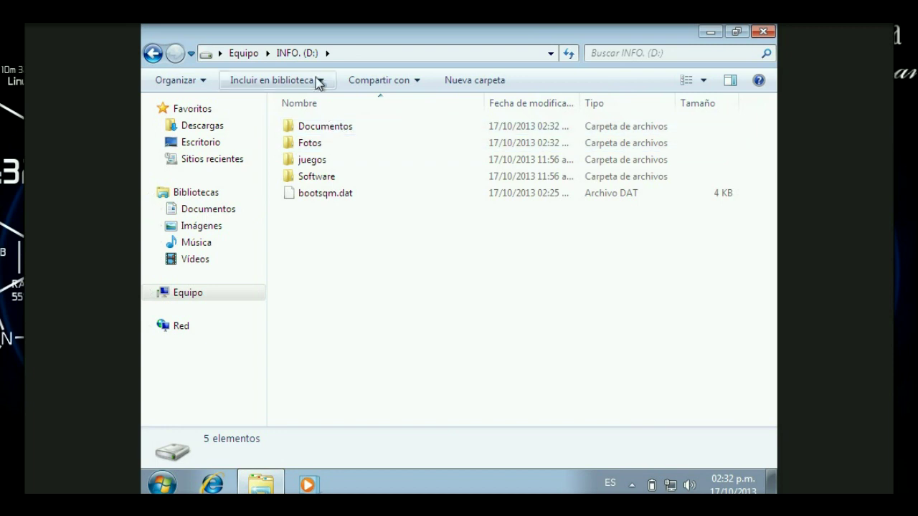
click(763, 31)
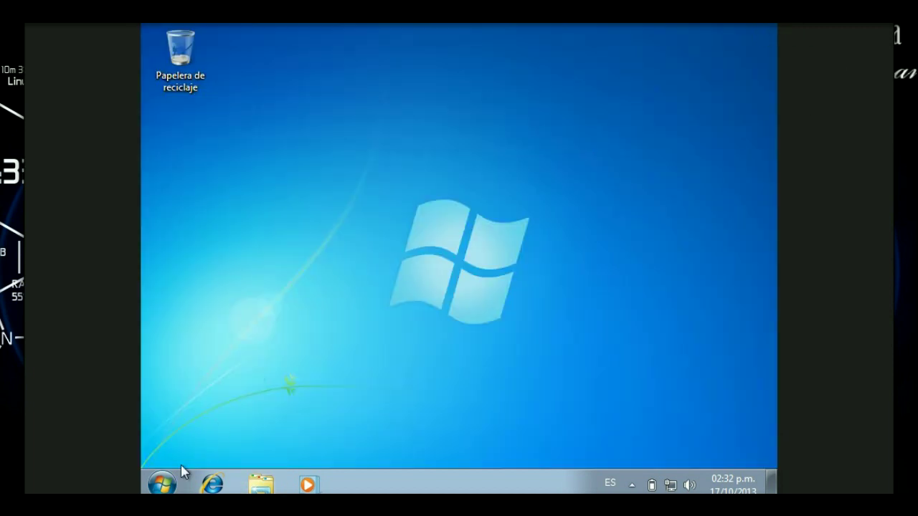
Restart the Windows 7 guest to return to the GRUB menu.
click(163, 485)
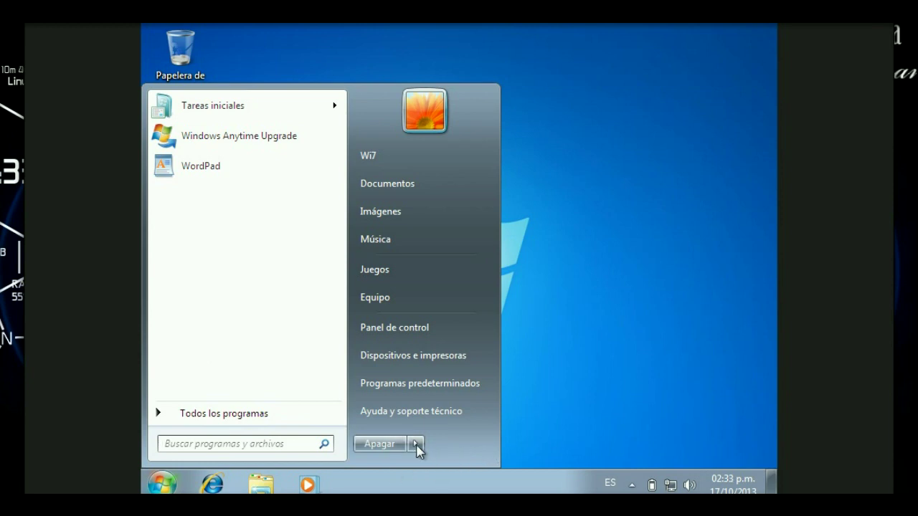
click(416, 444)
click(466, 423)
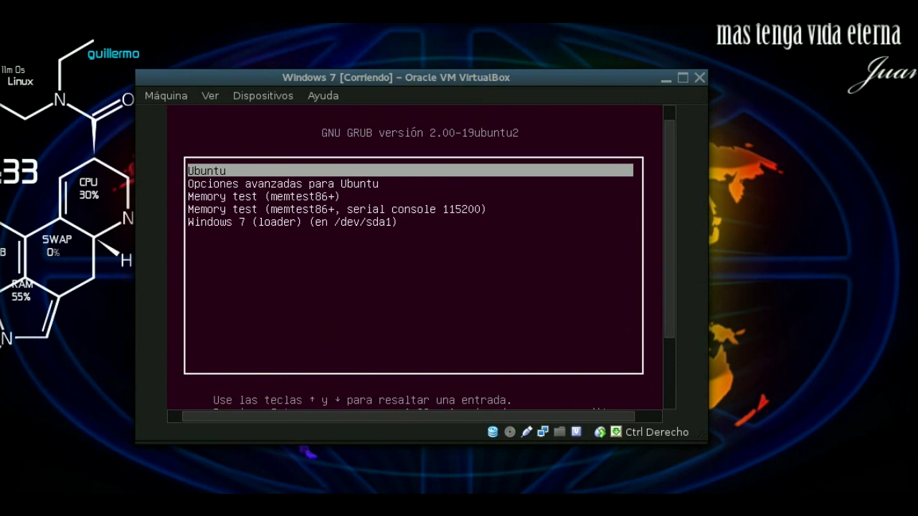
Boot the Ubuntu entry from the GRUB menu.
key(Down)
key(Up)
key(Return)
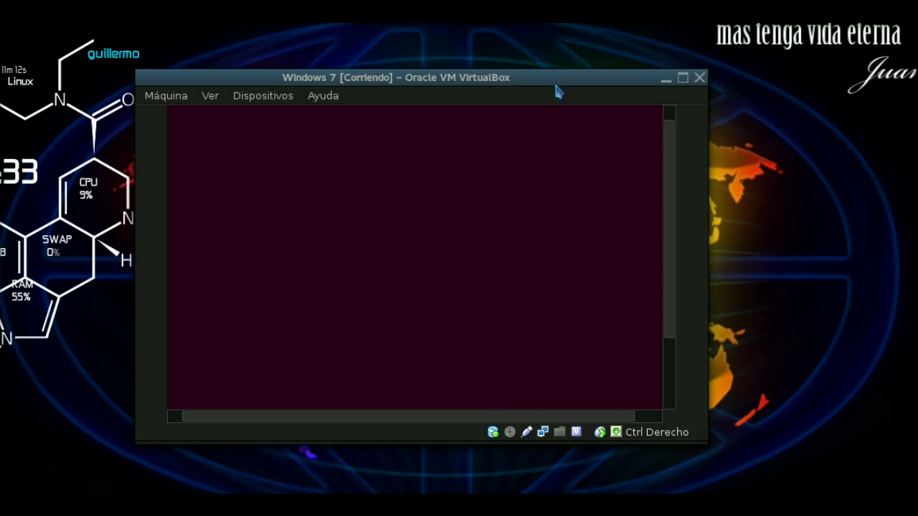
Reposition the virtual machine window and enlarge it to make room for the Ubuntu guest screen.
drag(555, 77, 499, 34)
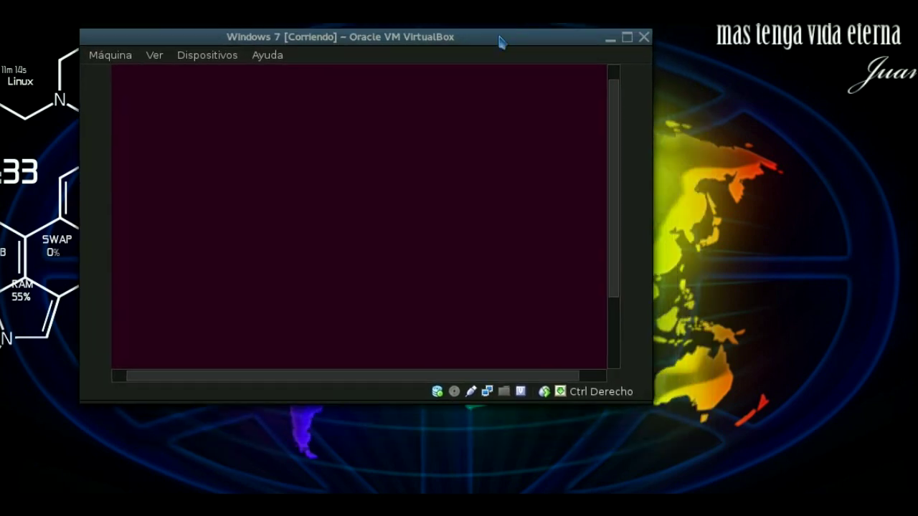
drag(646, 396, 896, 477)
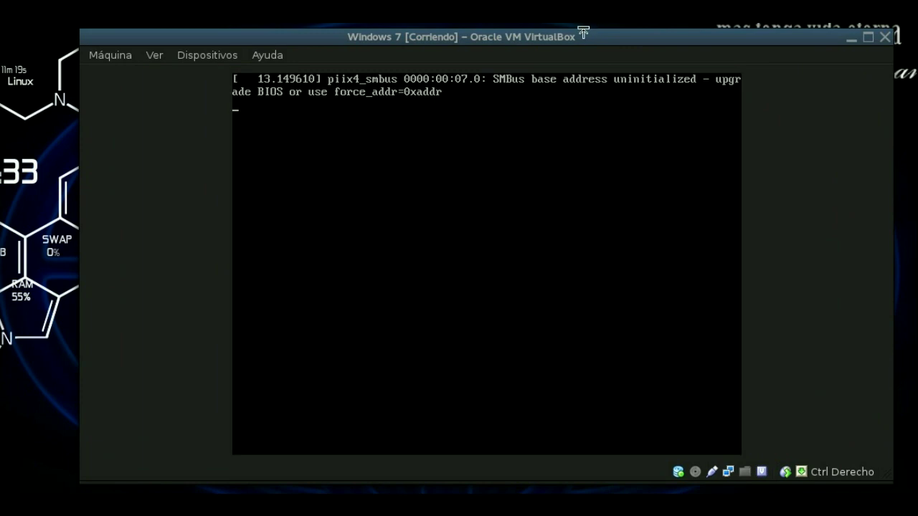
drag(583, 32, 565, 30)
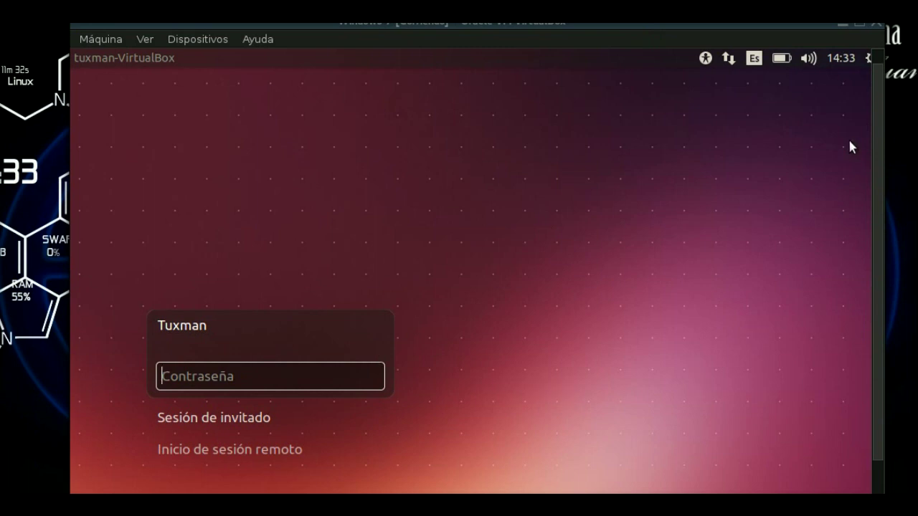
Bring the Ubuntu login form into view and log in with the account password.
scroll(882, 299, down, 3)
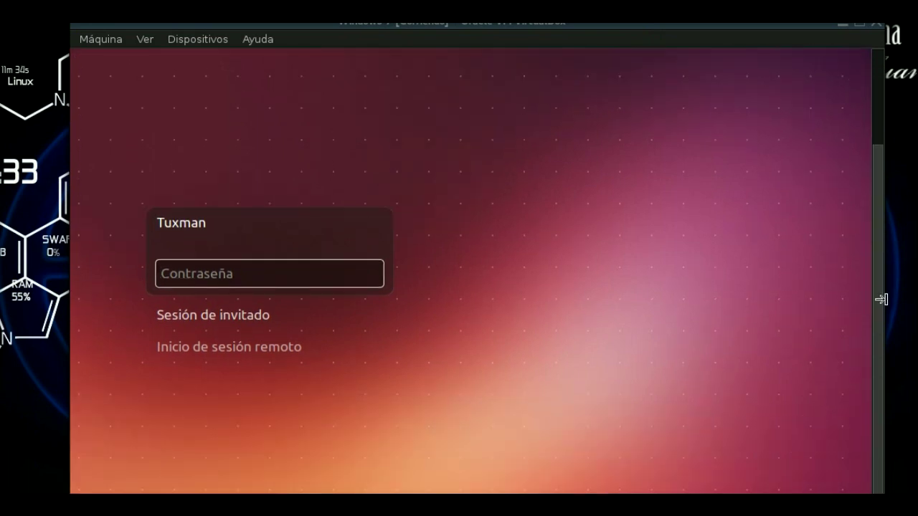
double_click(606, 25)
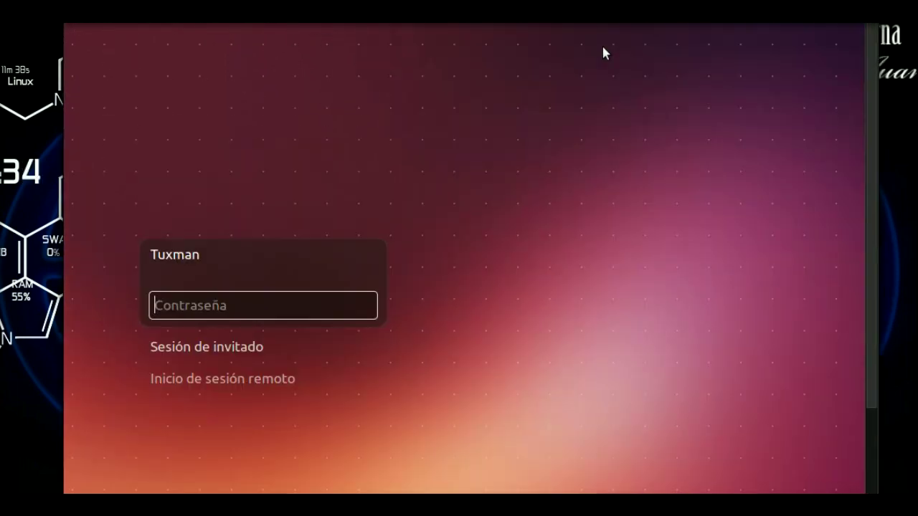
drag(870, 68, 885, 170)
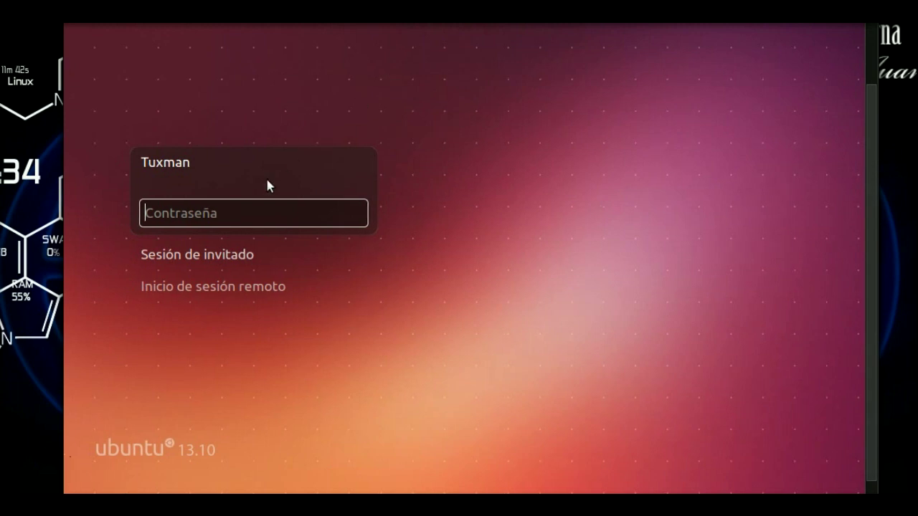
text(••••)
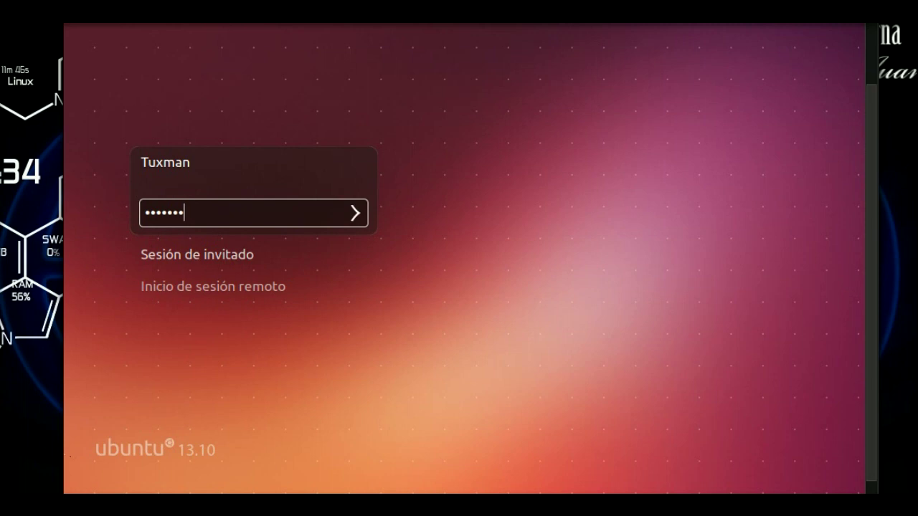
key(Return)
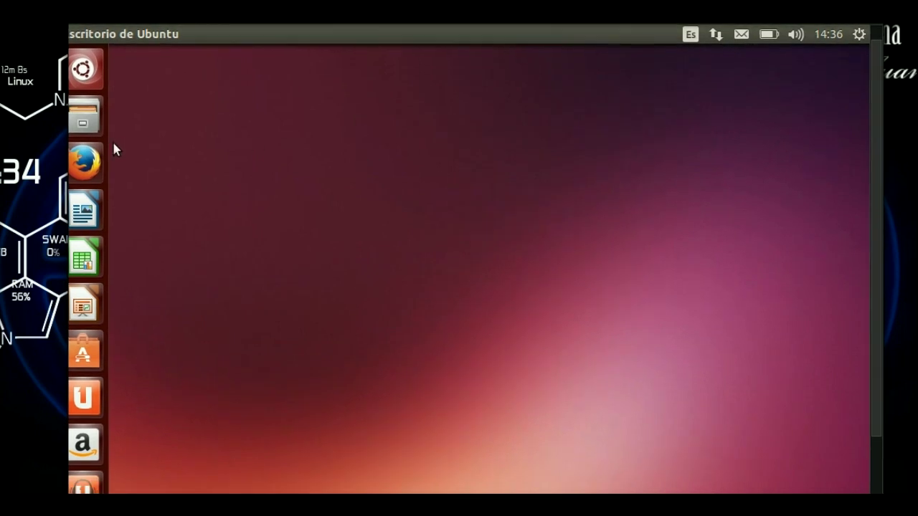
Open the Ubuntu file manager, bring its window fully into view and show the file system root under Equipo.
click(95, 117)
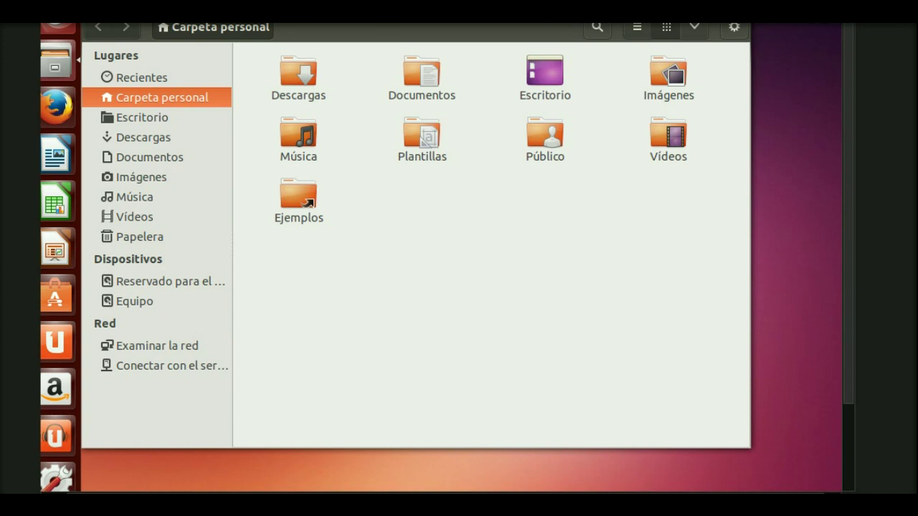
drag(543, 3, 581, 39)
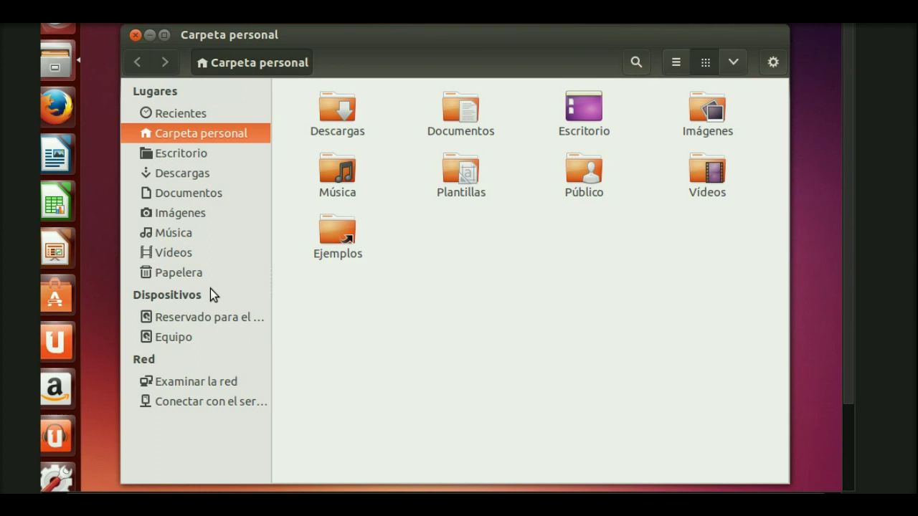
click(172, 343)
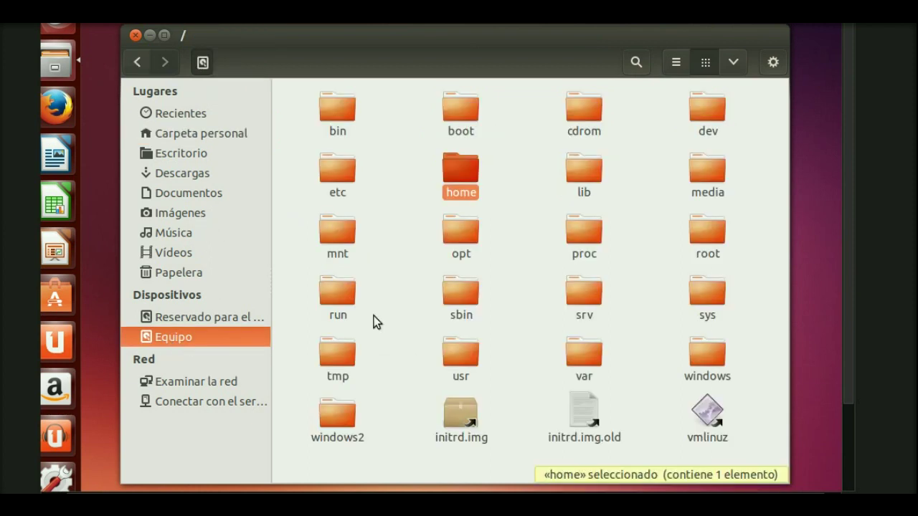
Examine the boot and home folders in the file system root by selecting each in turn.
click(410, 270)
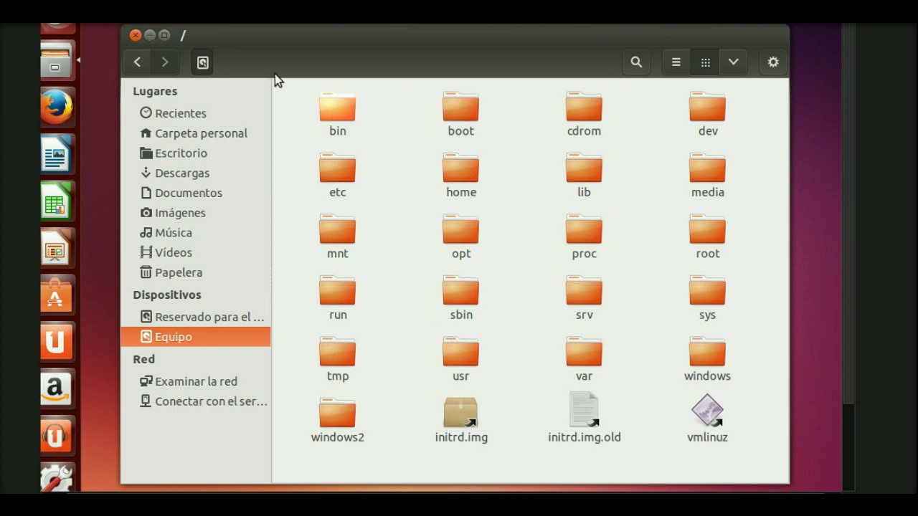
click(459, 110)
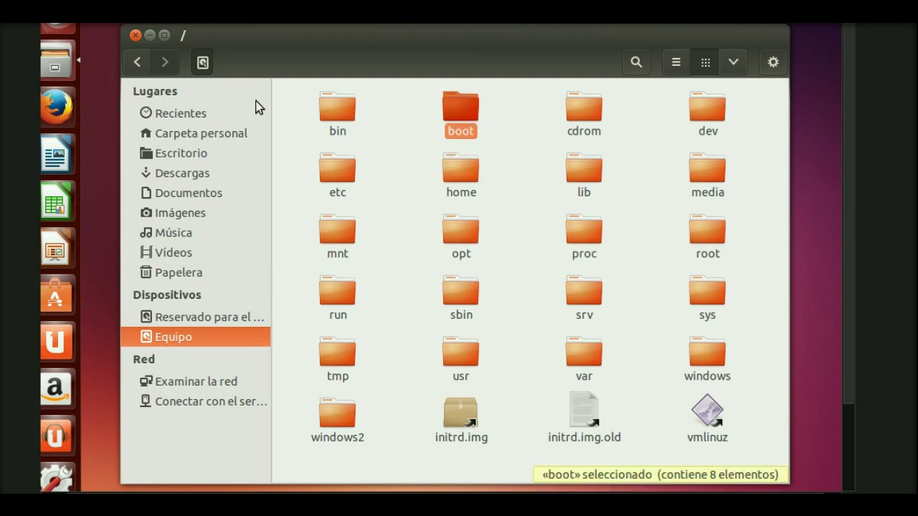
click(369, 208)
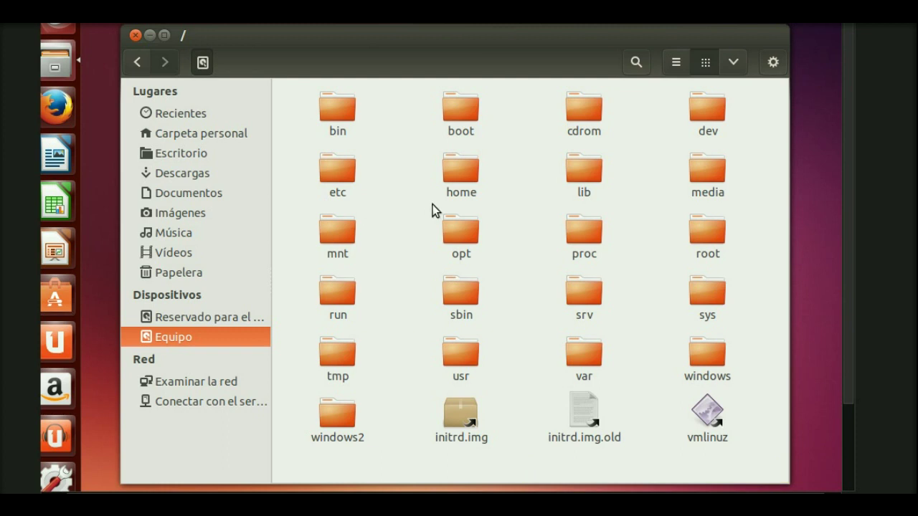
click(459, 192)
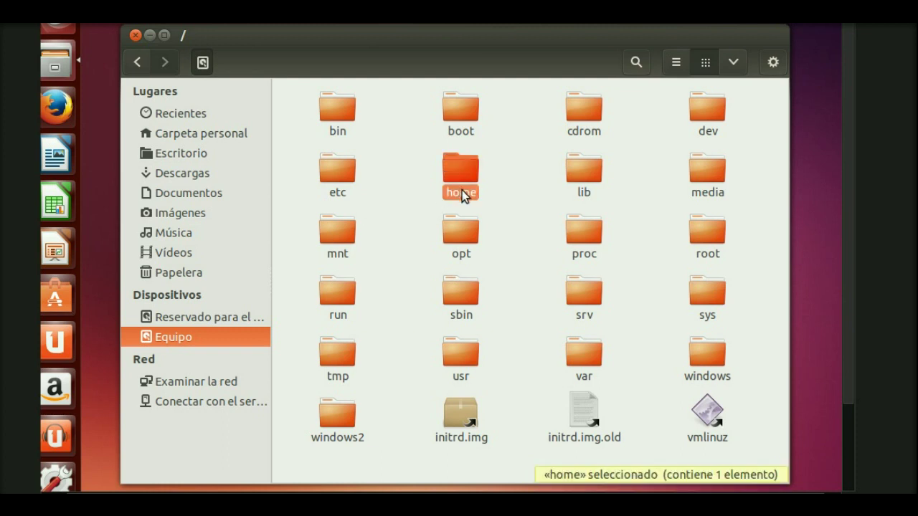
Open the home folder to view its contents and return to the file system root.
double_click(462, 192)
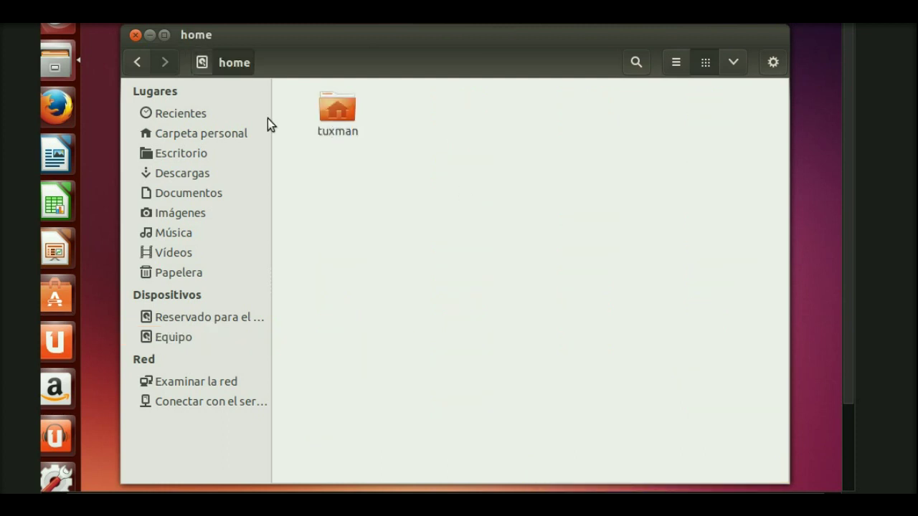
click(135, 63)
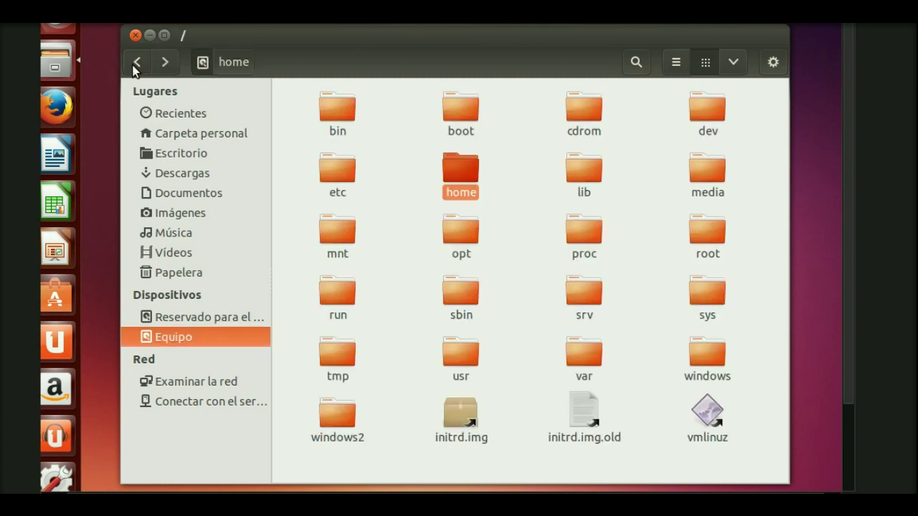
click(400, 290)
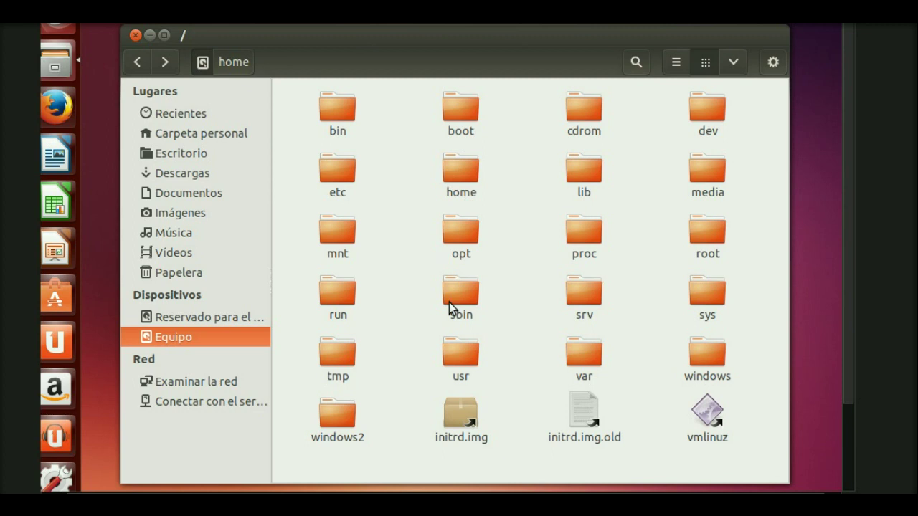
Examine the windows folder's contents, including its Documentos and Fotos subfolders, and return to the file system root.
click(701, 361)
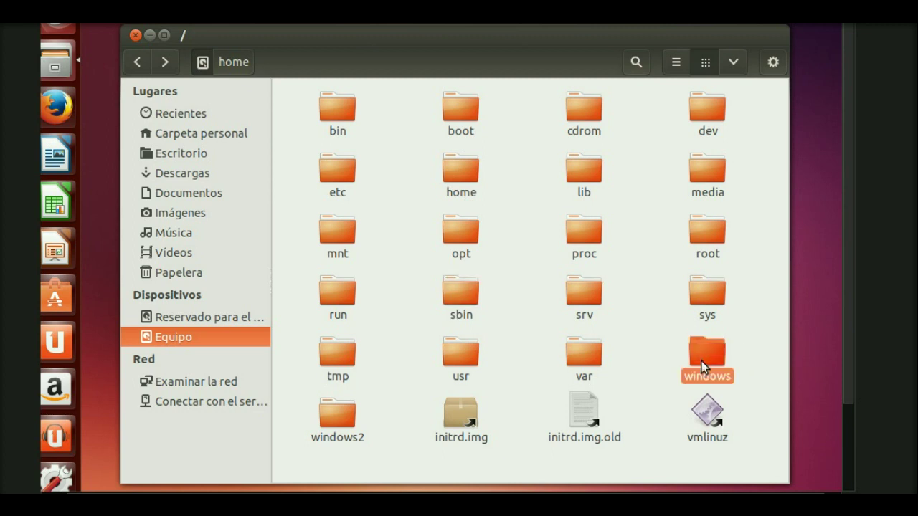
double_click(702, 362)
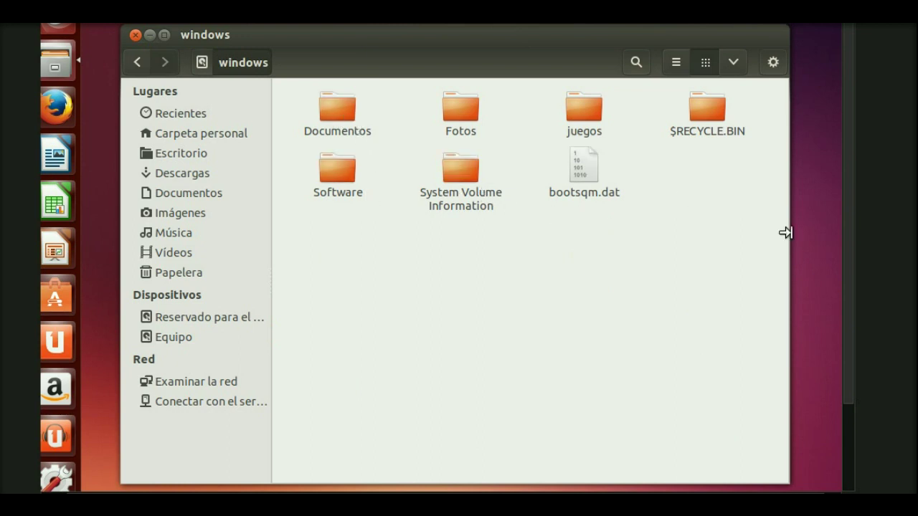
double_click(352, 116)
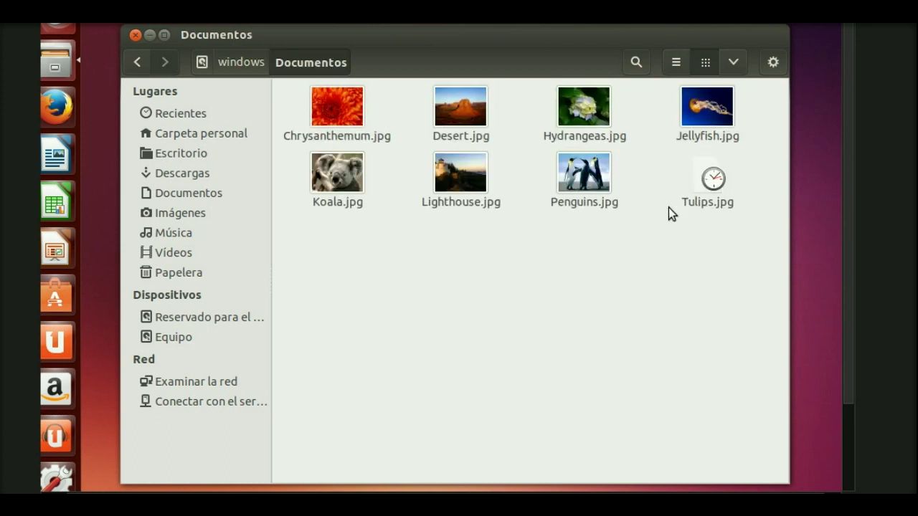
click(236, 63)
double_click(471, 127)
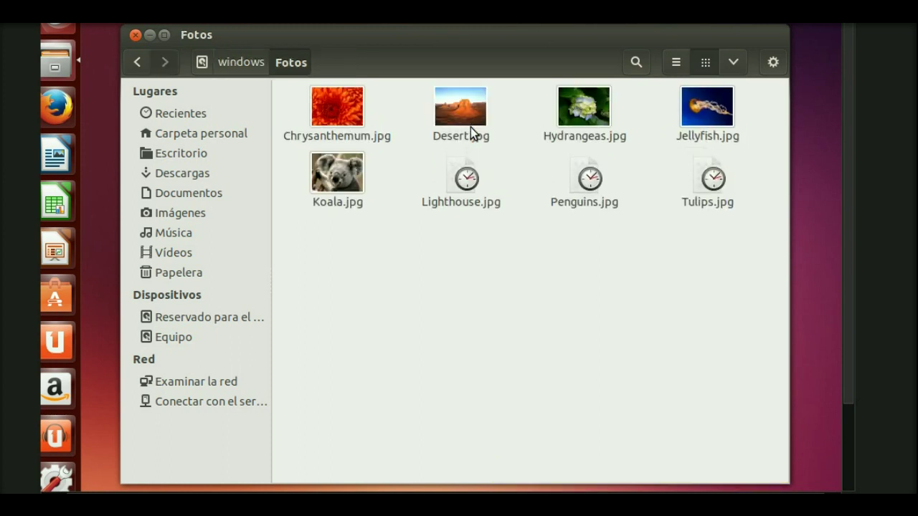
click(250, 73)
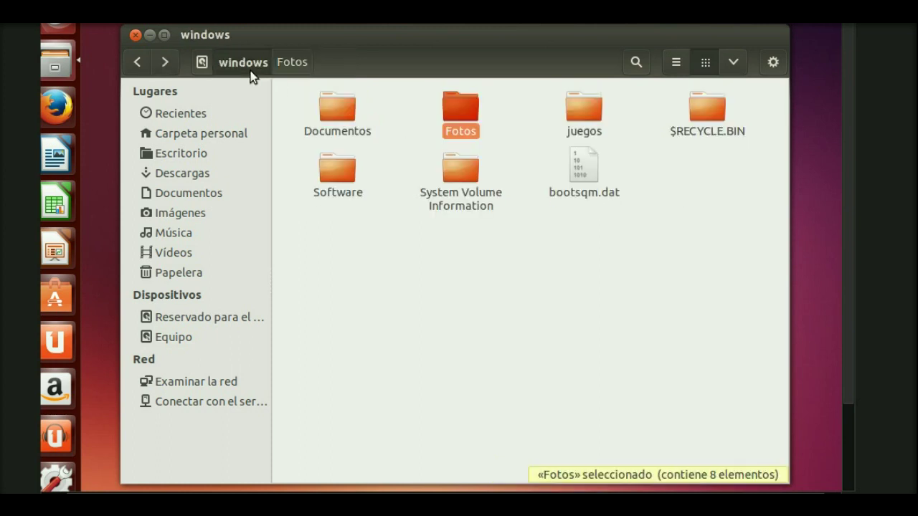
double_click(475, 132)
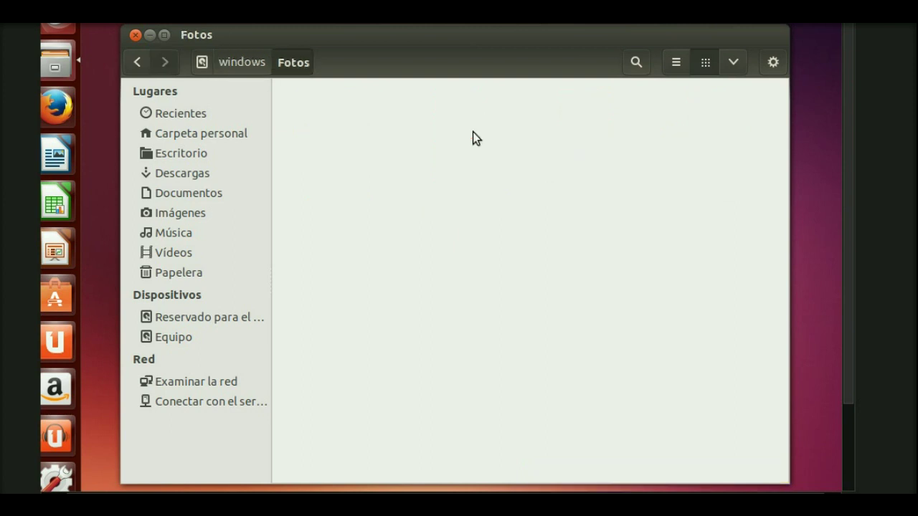
click(244, 60)
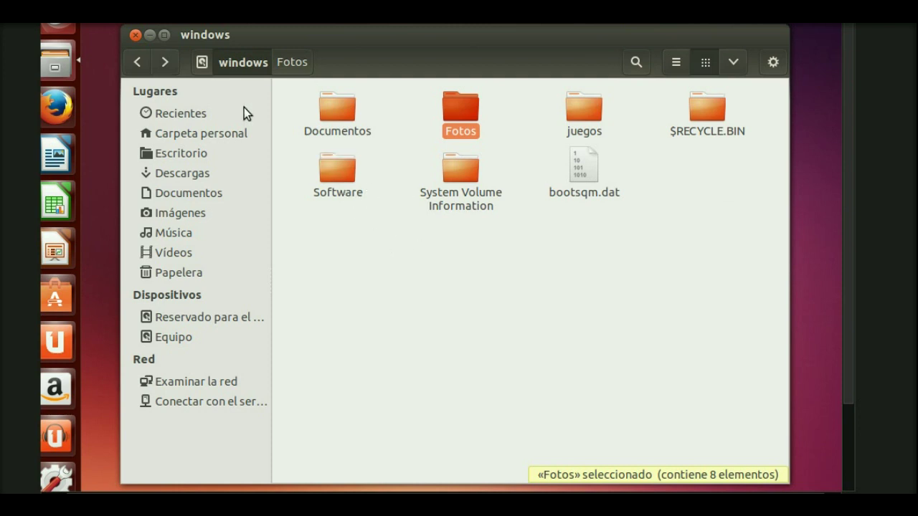
click(200, 65)
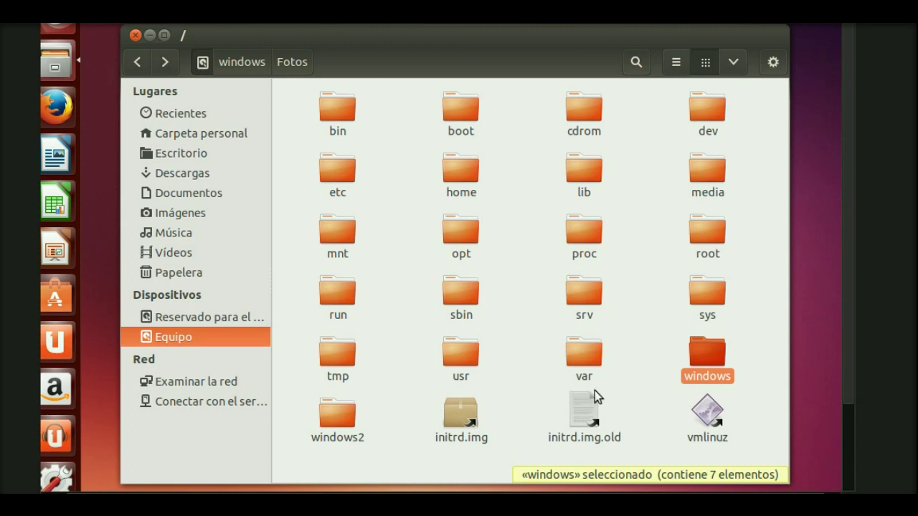
click(651, 356)
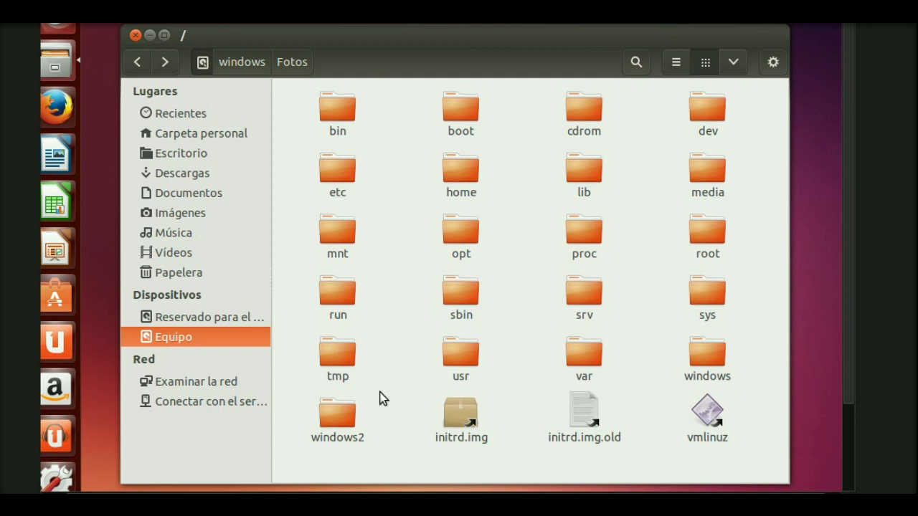
Browse windows2 through Users and Wi7 to Mis documentos and Mis imágenes, and return to the file system root.
click(342, 418)
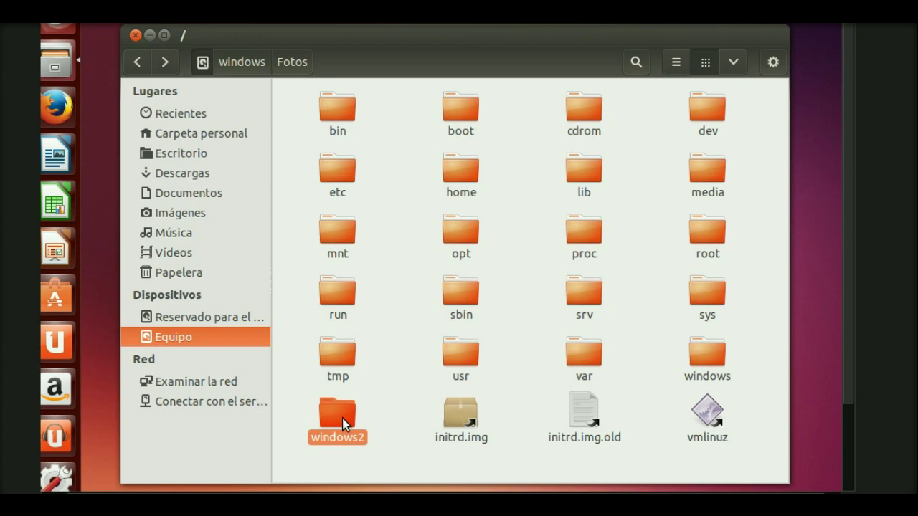
double_click(342, 418)
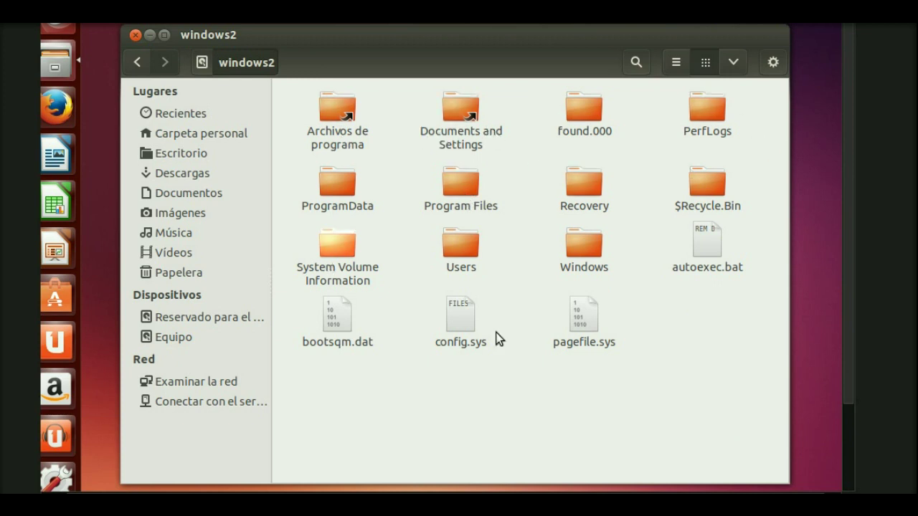
double_click(455, 260)
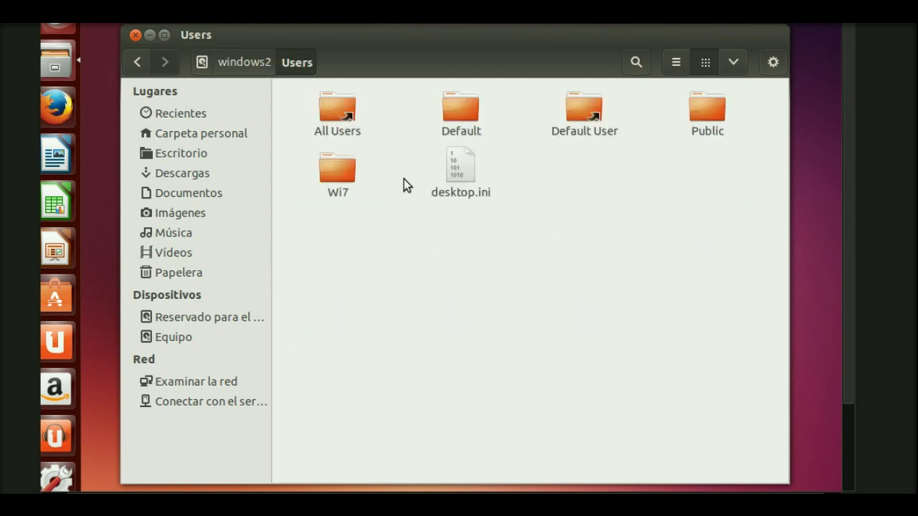
double_click(346, 169)
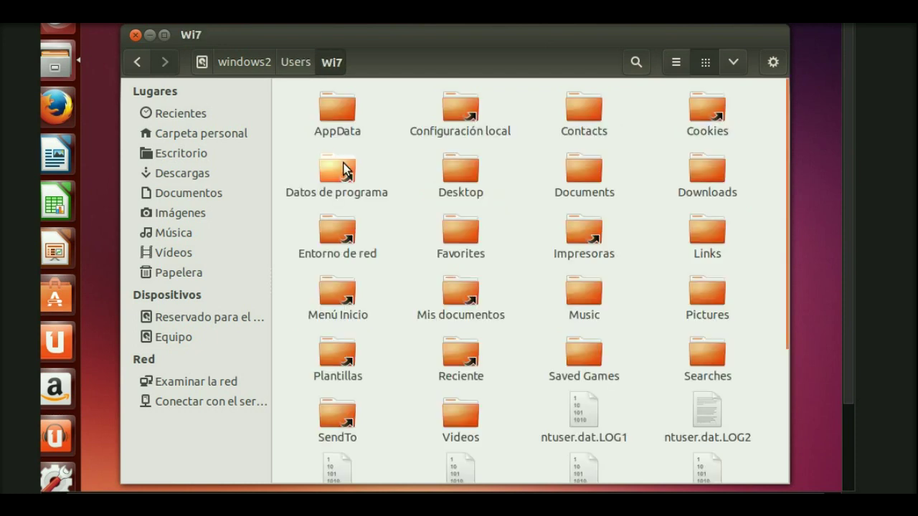
double_click(463, 309)
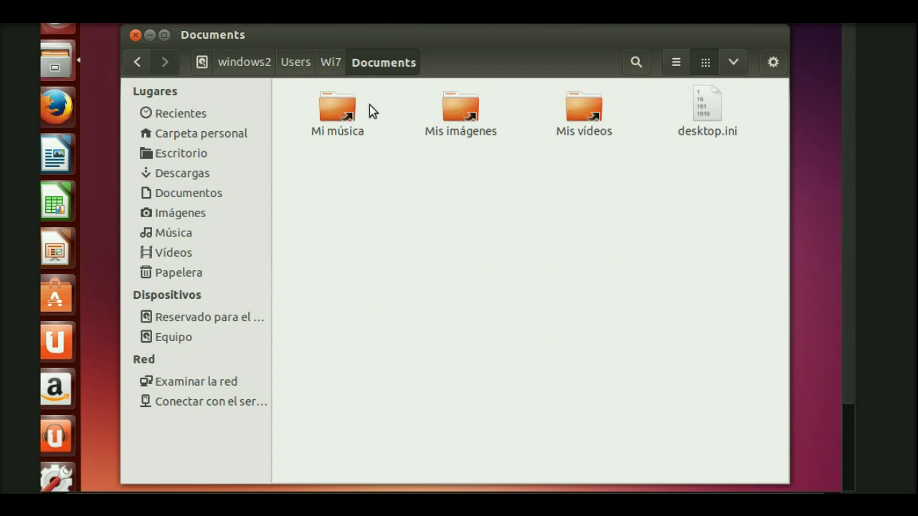
double_click(456, 132)
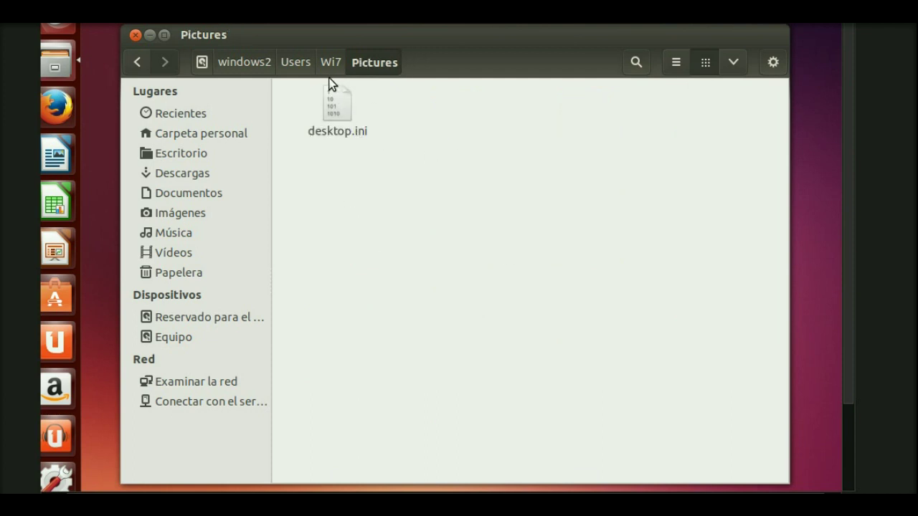
click(297, 62)
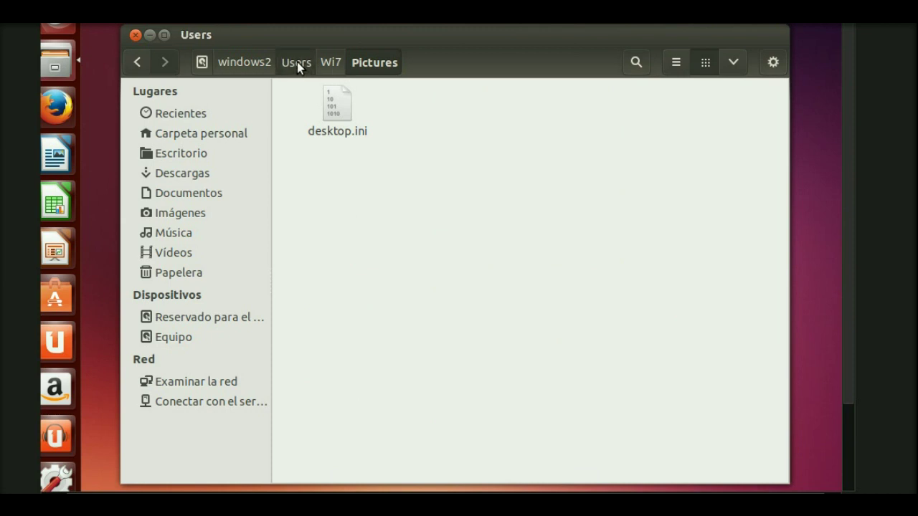
click(251, 71)
click(202, 64)
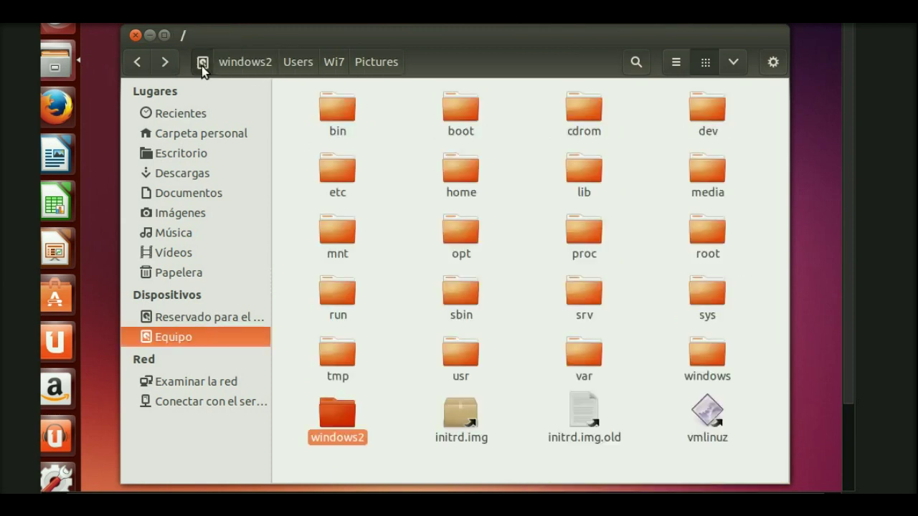
Bookmark the windows folder in the file manager and rename the bookmark as INFO.
double_click(703, 355)
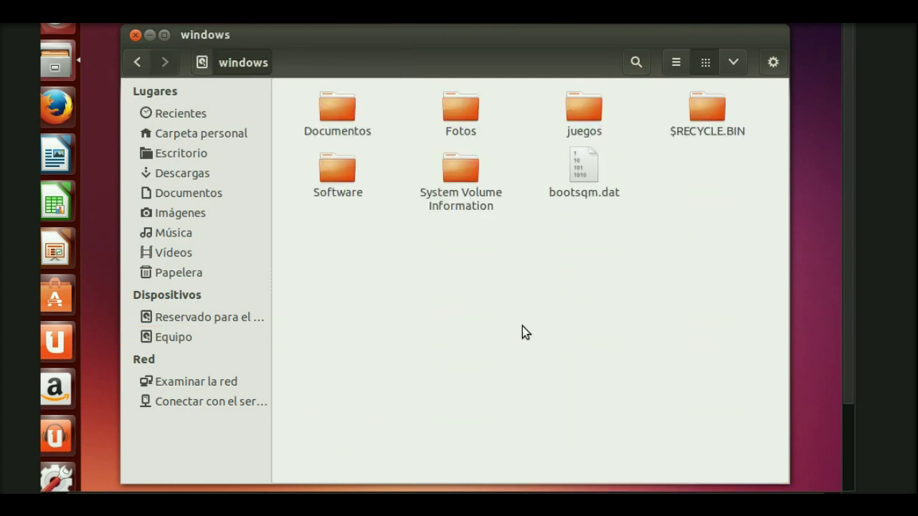
key(ctrl+d)
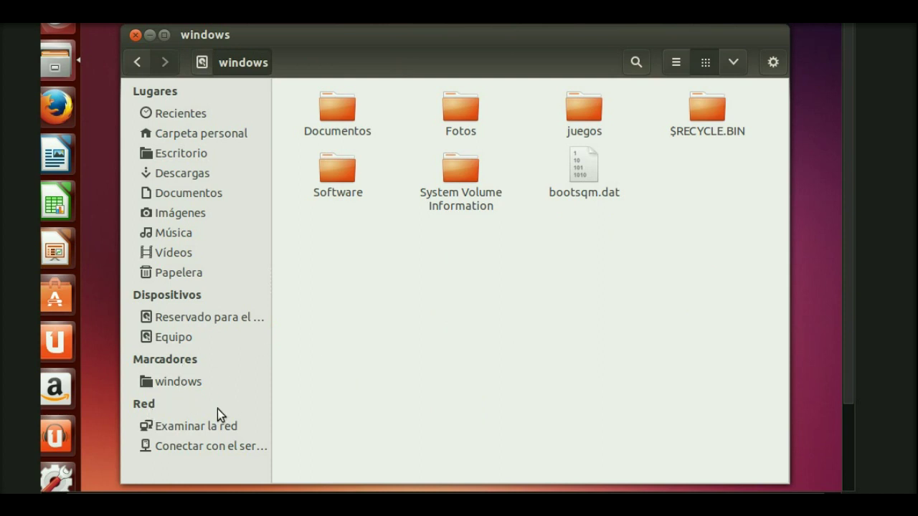
right_click(163, 385)
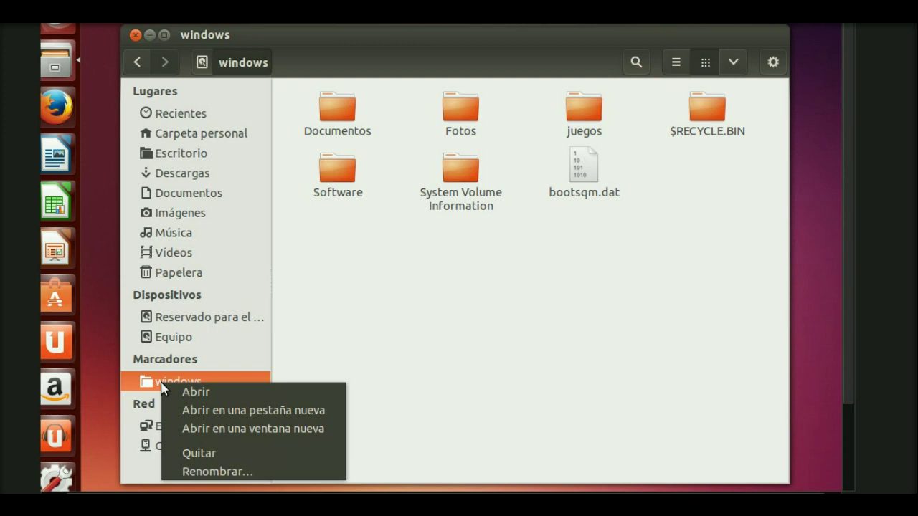
click(244, 474)
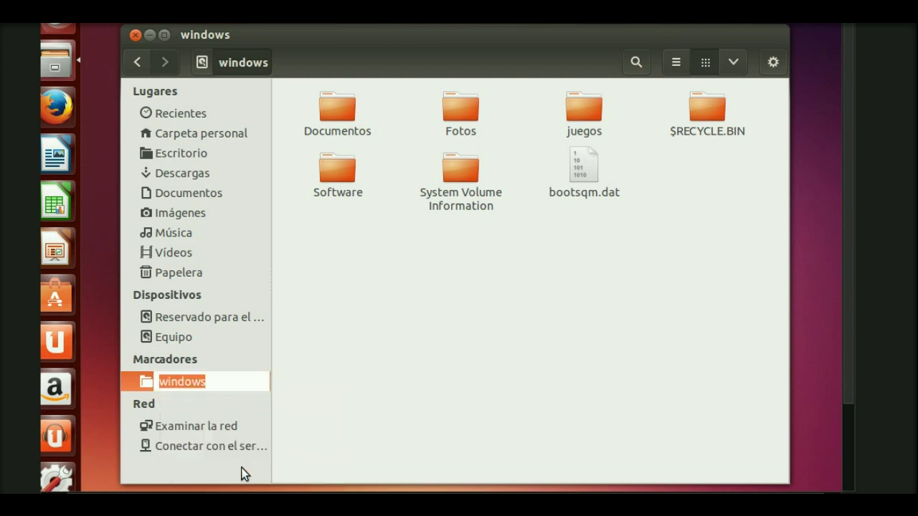
text(lN)
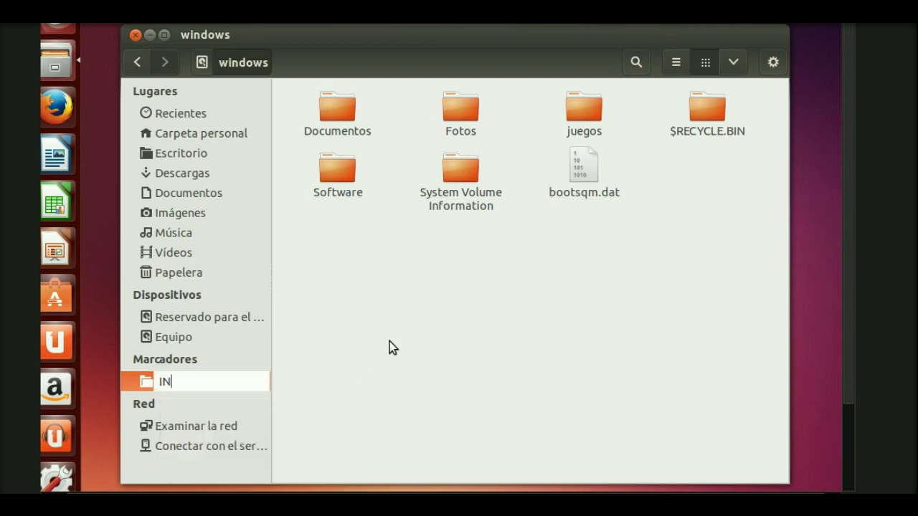
text(FO.)
key(Return)
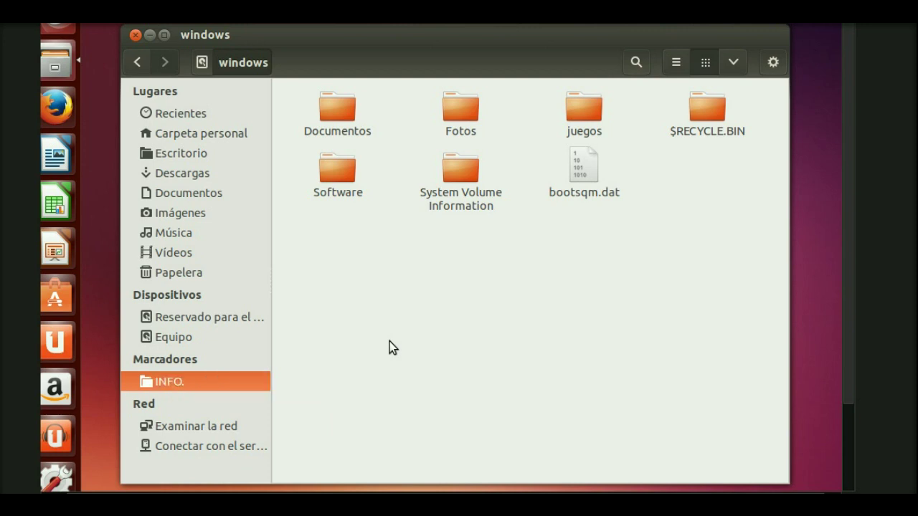
Check the INFO. bookmark by reaching the windows folder through it from Carpeta personal, and bookmark the Documentos subfolder.
click(224, 133)
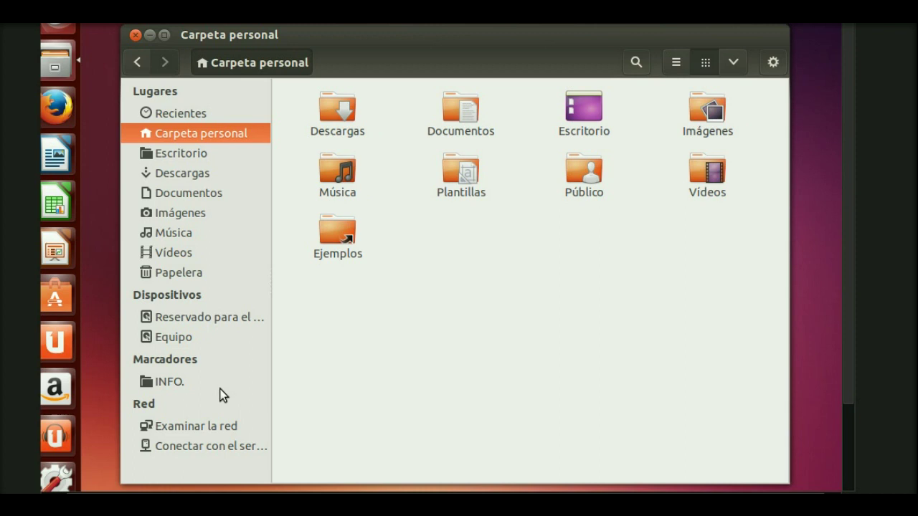
click(167, 381)
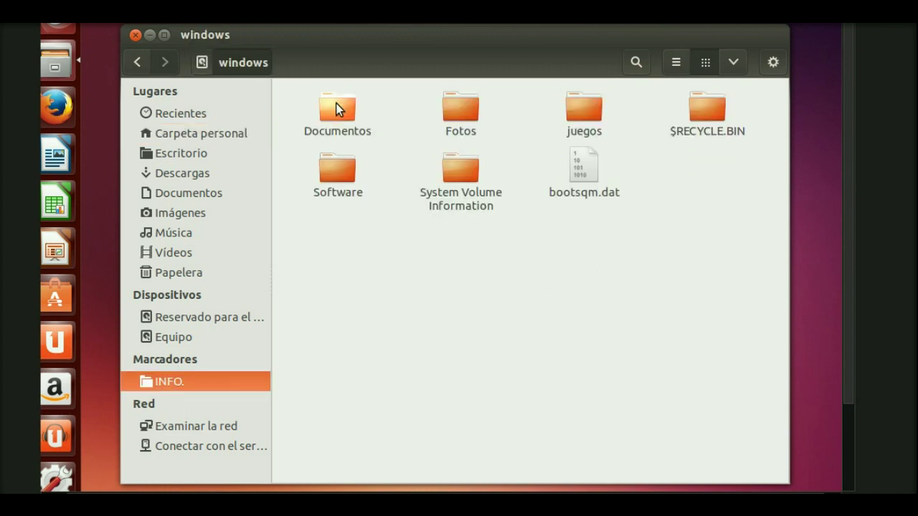
double_click(335, 119)
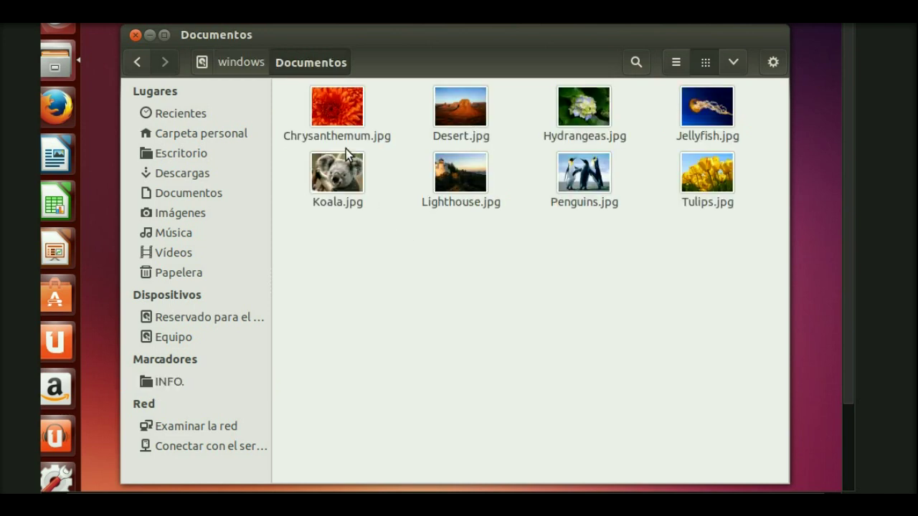
key(ctrl+d)
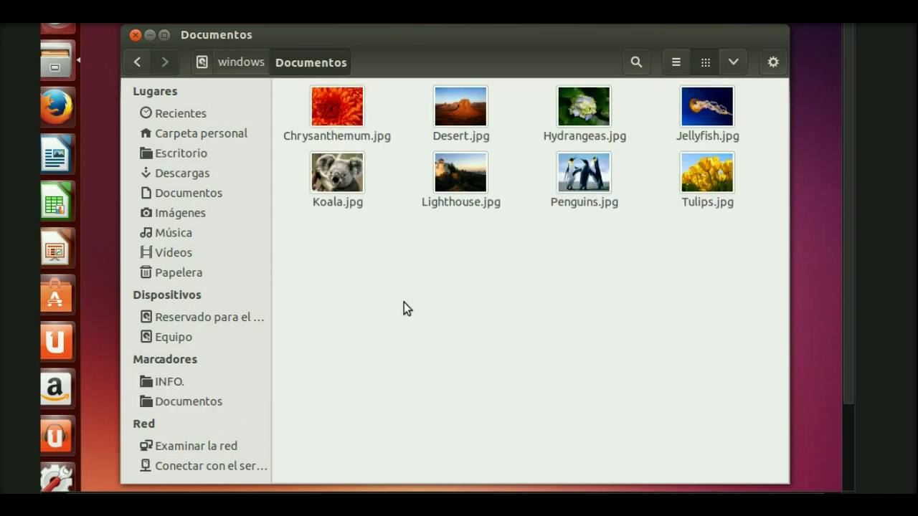
Bookmark the Fotos and juegos subfolders of the windows folder and check the Fotos bookmark by opening it.
click(246, 69)
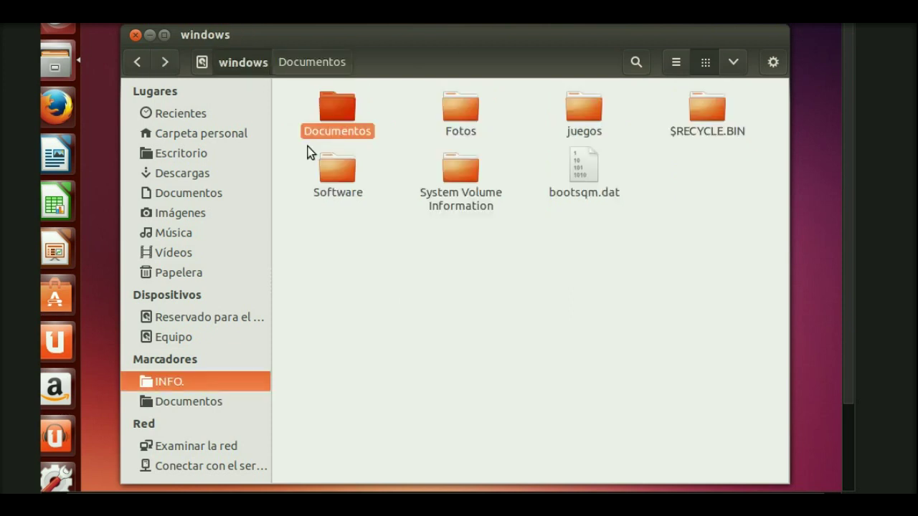
click(452, 111)
double_click(452, 111)
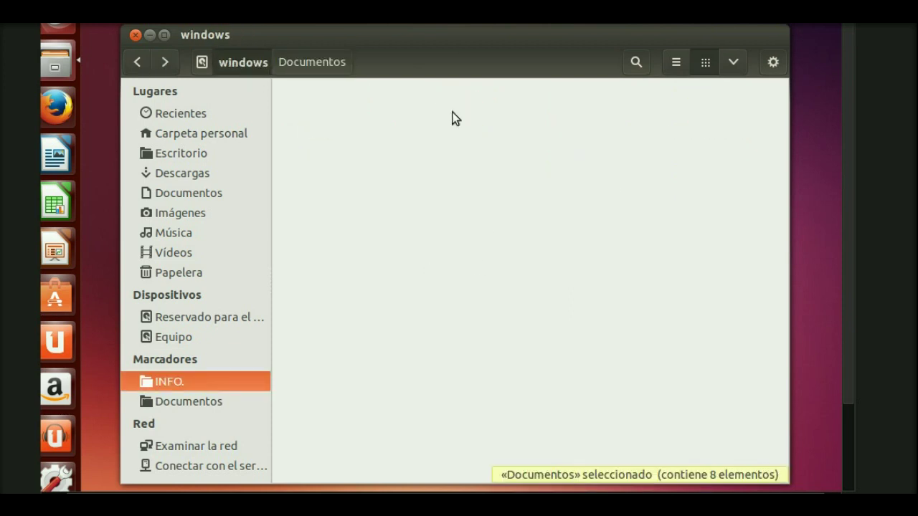
key(ctrl+d)
click(231, 69)
double_click(577, 124)
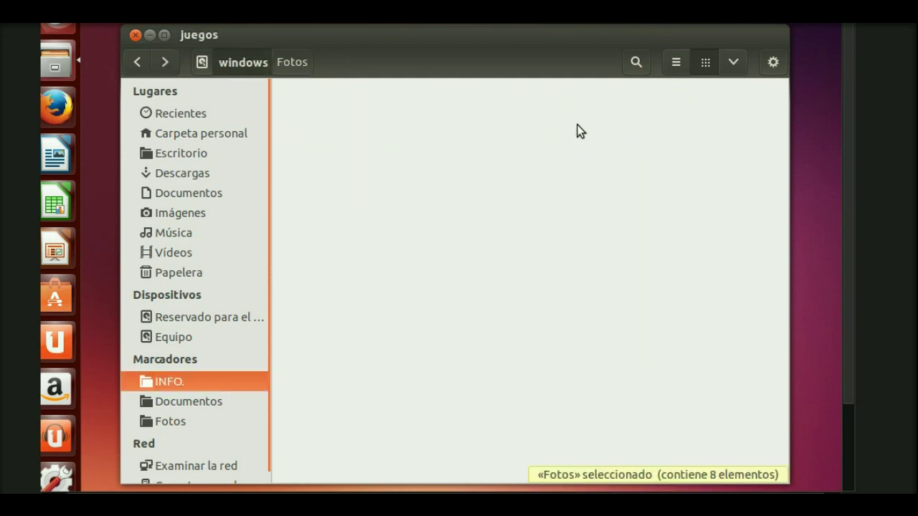
key(ctrl+d)
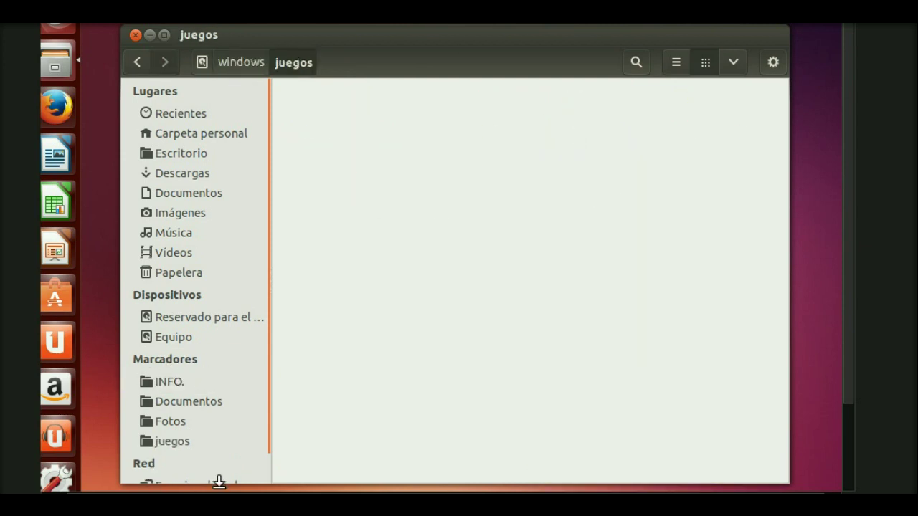
click(185, 426)
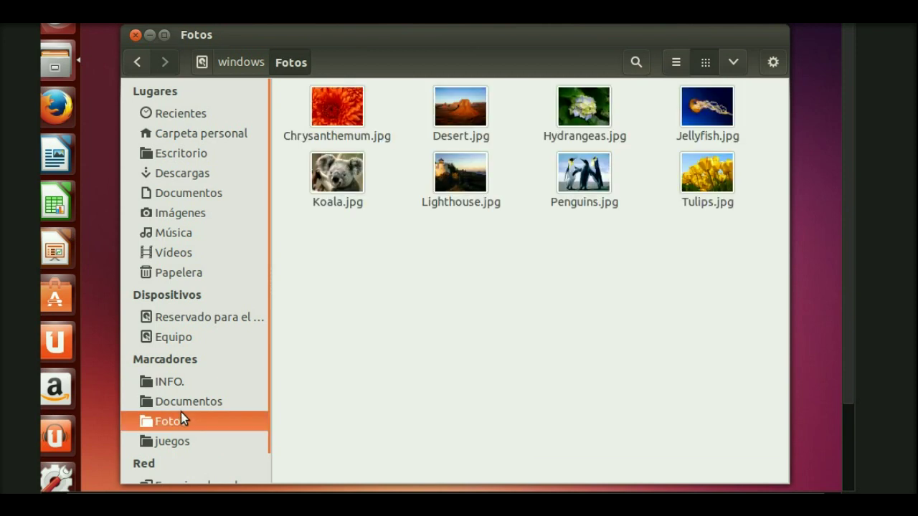
Check the Documentos, INFO. and juegos bookmarks by opening each one, and close the file manager.
click(181, 410)
click(175, 390)
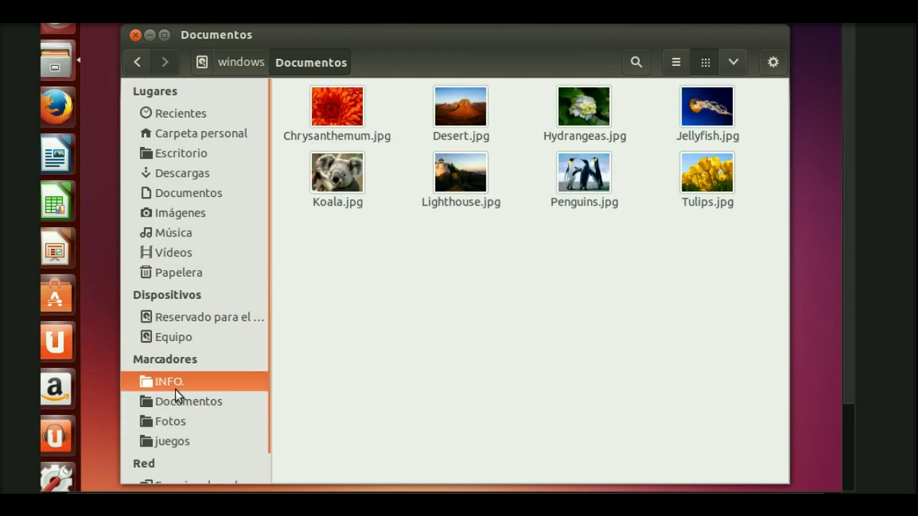
click(182, 444)
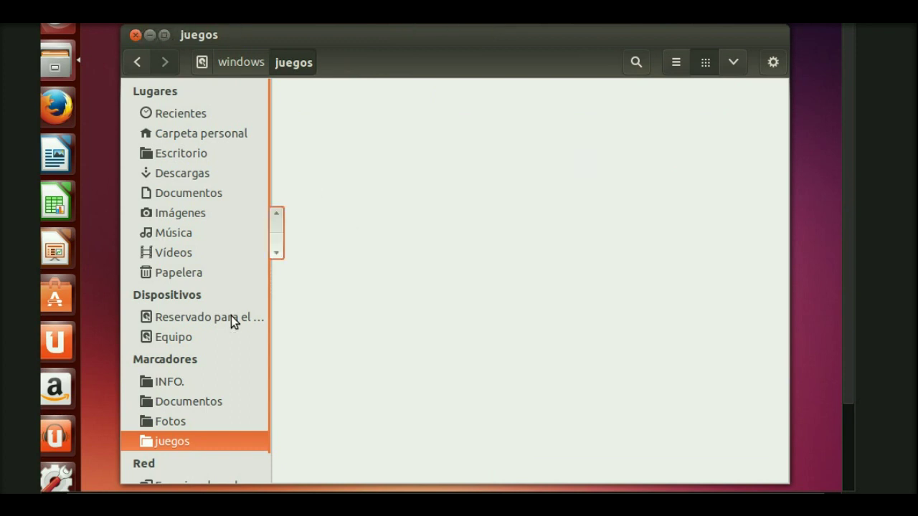
click(135, 35)
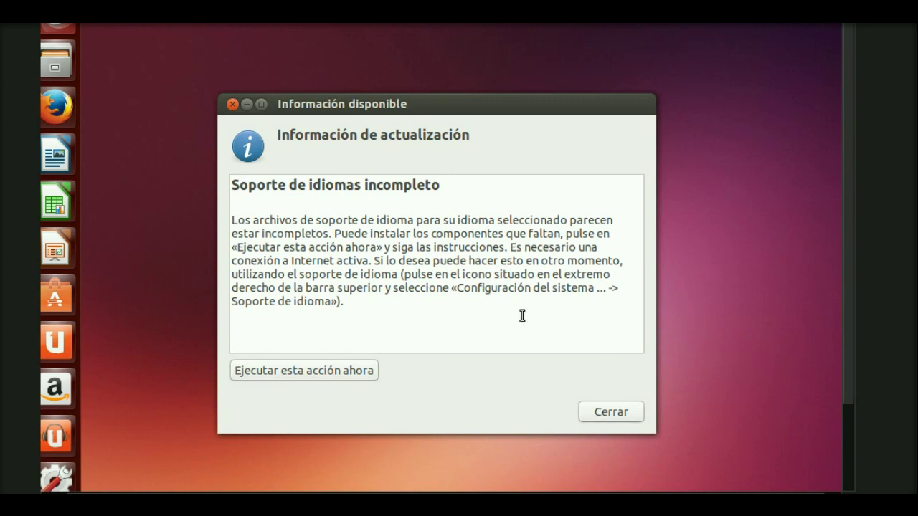
Dismiss the update information notice about incomplete language support without running its suggested action.
drag(356, 104, 371, 71)
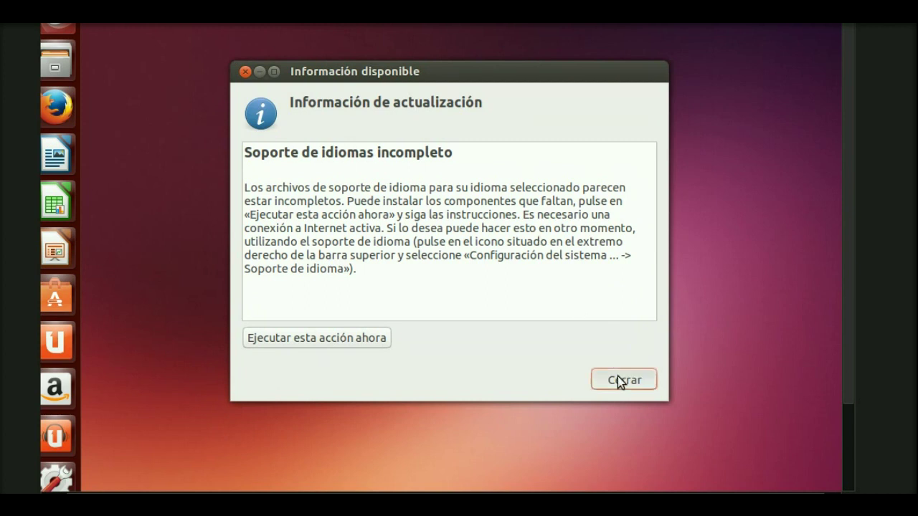
click(617, 377)
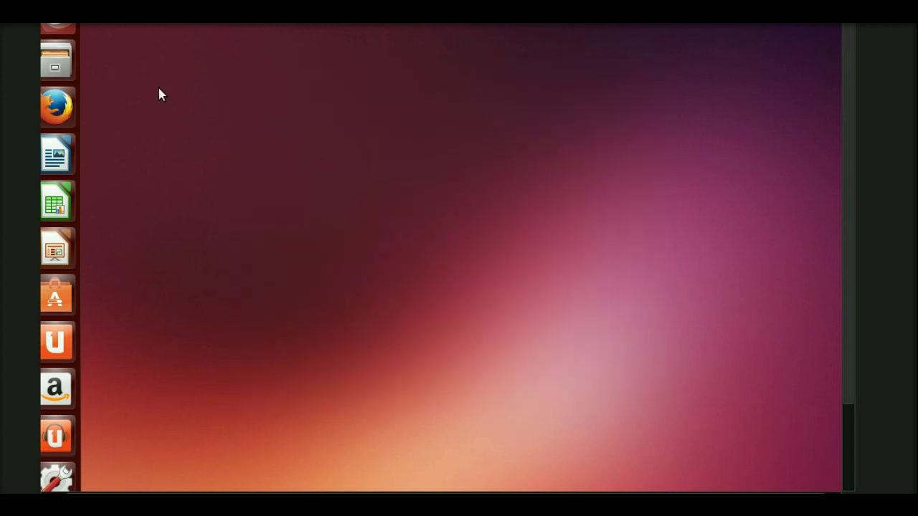
click(60, 31)
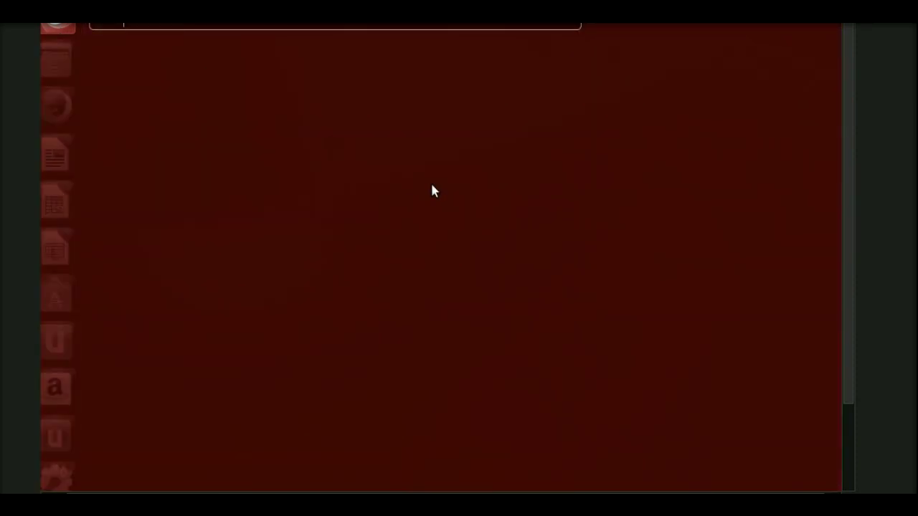
key(Escape)
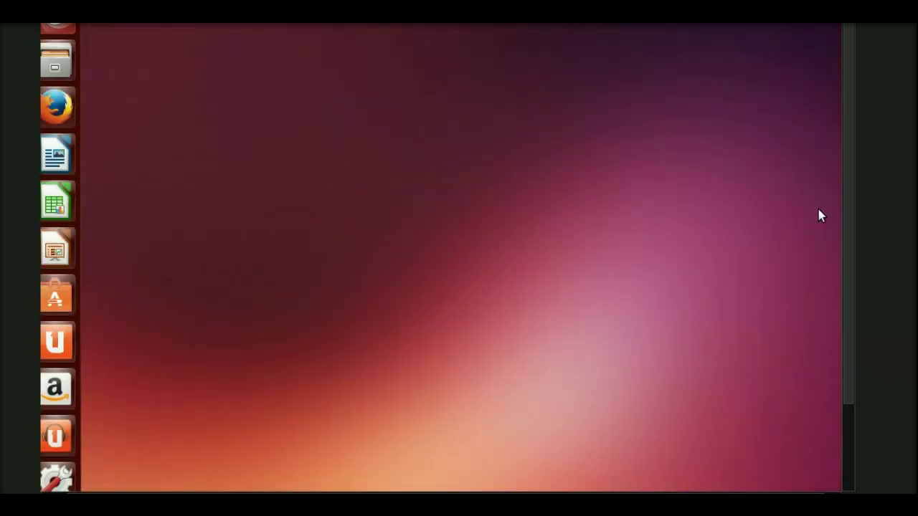
scroll(851, 215, down, 3)
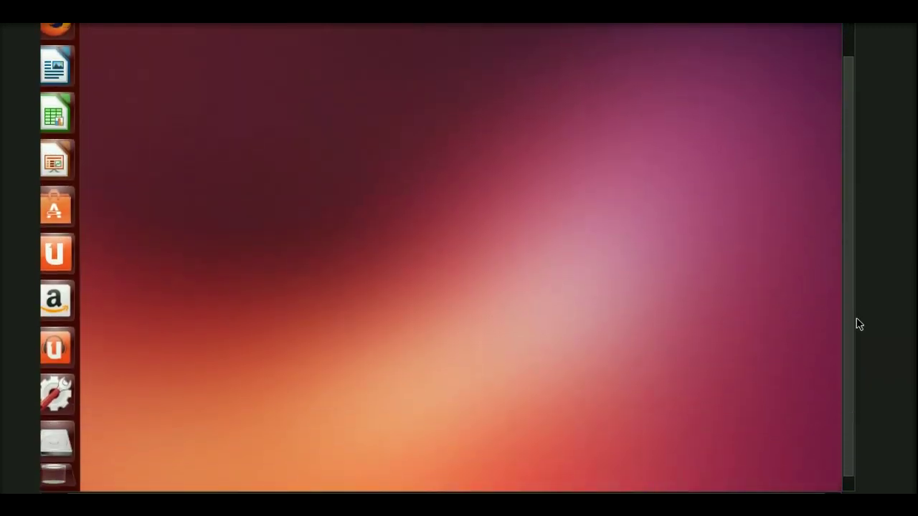
scroll(857, 208, up, 3)
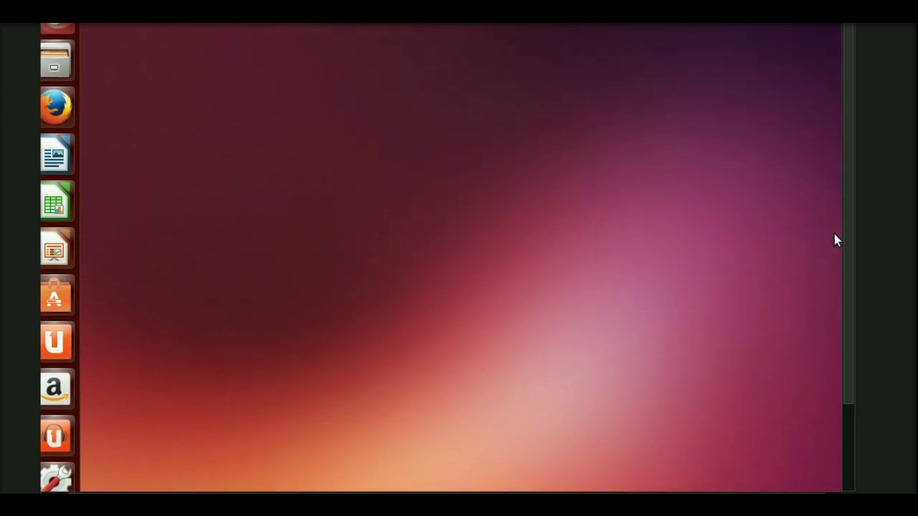
scroll(849, 287, down, 3)
scroll(851, 215, up, 3)
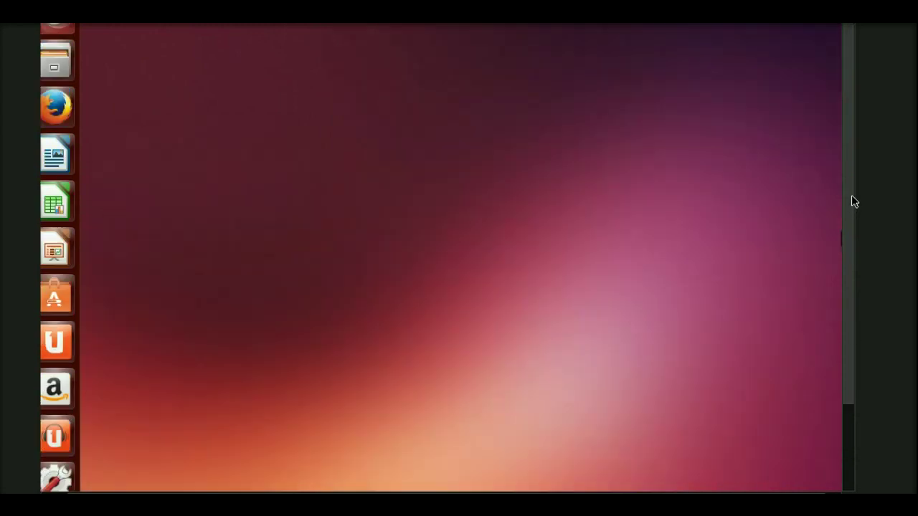
scroll(854, 206, down, 3)
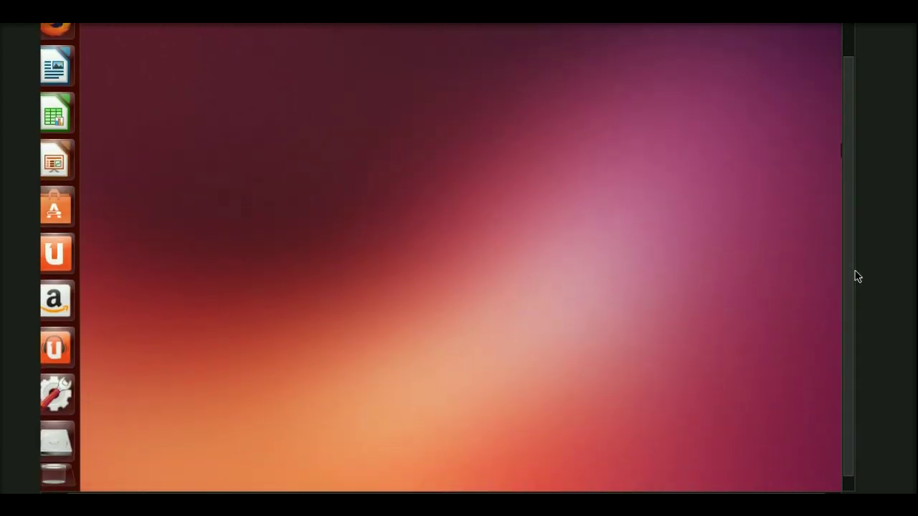
scroll(850, 230, up, 1)
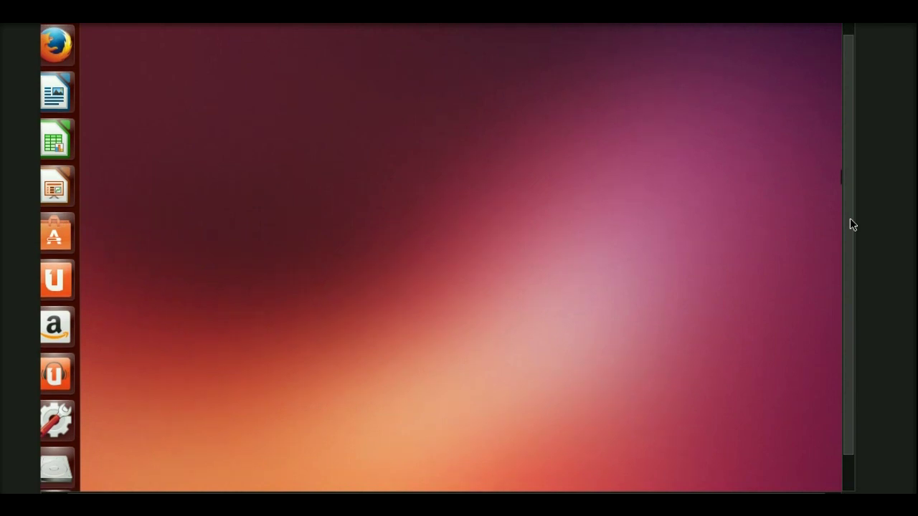
Bring up the Ubuntu session dialog offering lock, suspend, restart and shut down.
key(ctrl+alt+Delete)
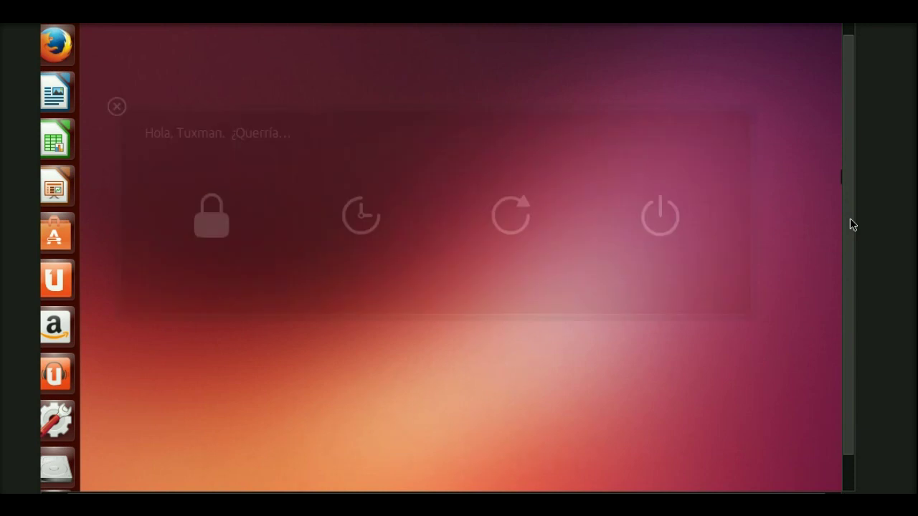